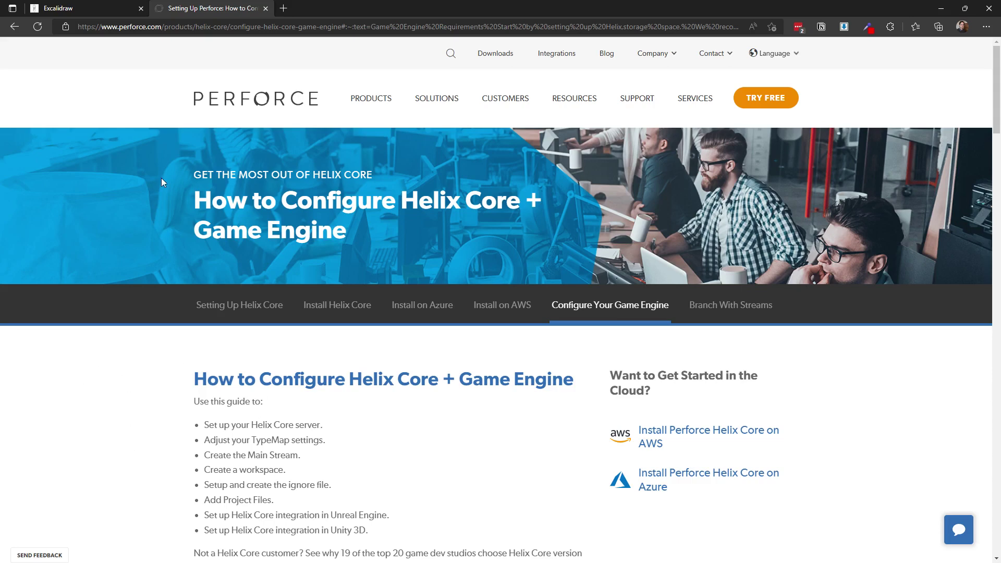
Review the Excalidraw setup checklist, then switch to Perforce P4V and select the default depot in the depot tree
click(88, 12)
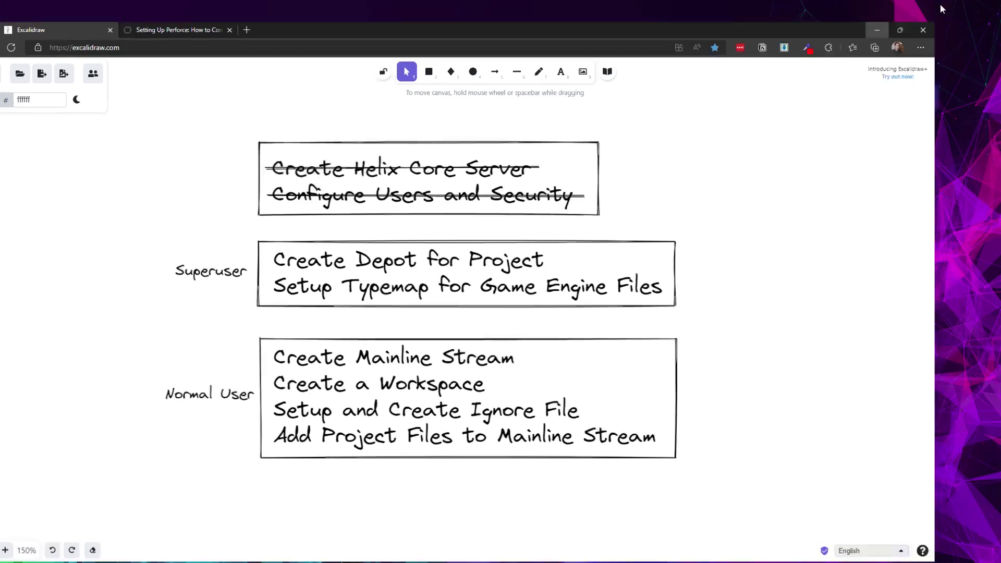
click(877, 30)
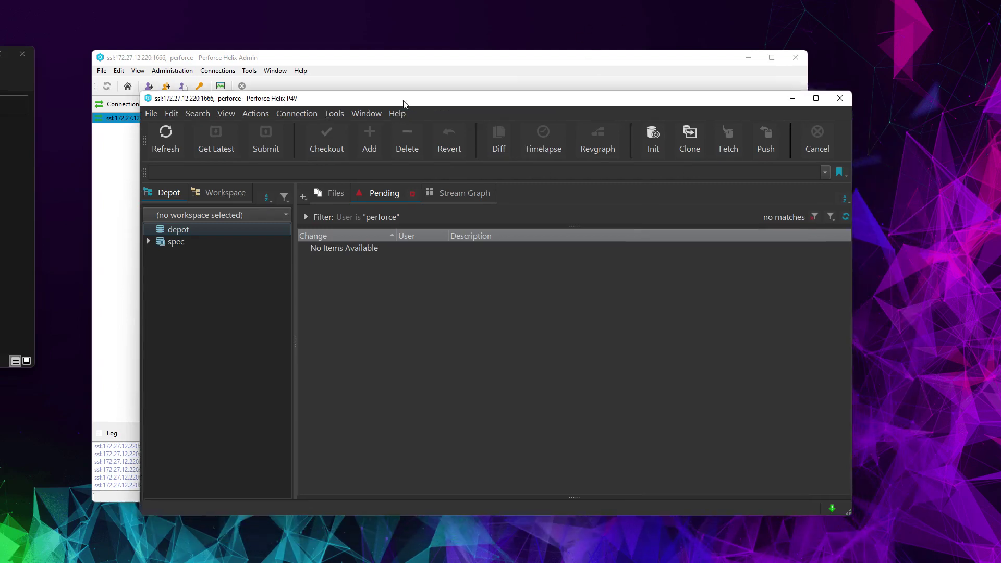
drag(404, 103, 383, 66)
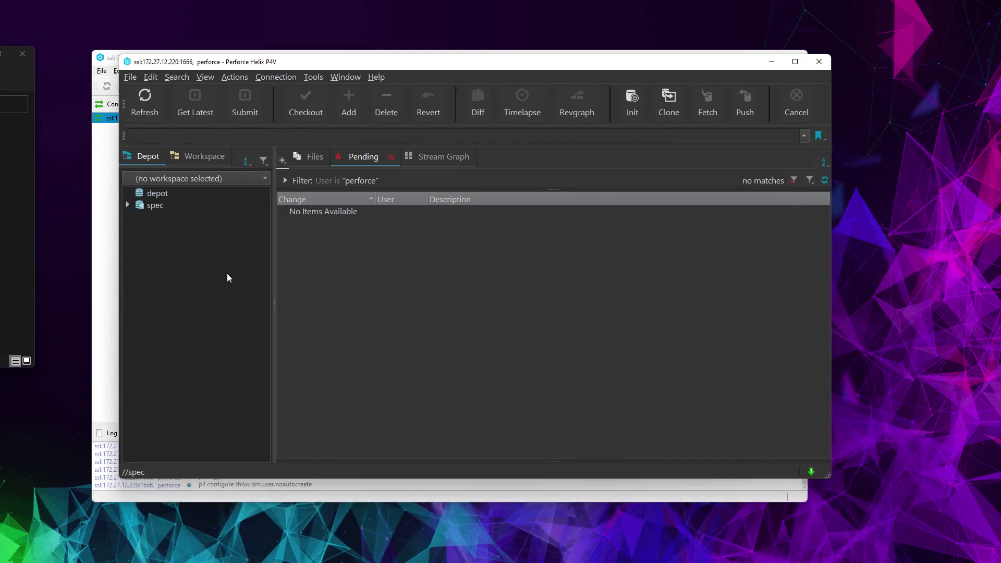
click(149, 194)
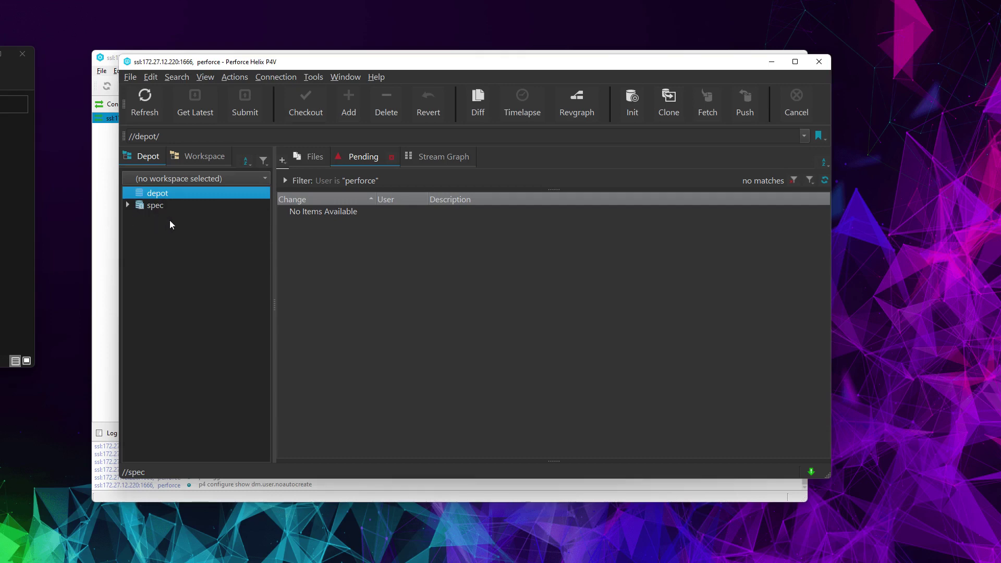
drag(223, 66, 260, 61)
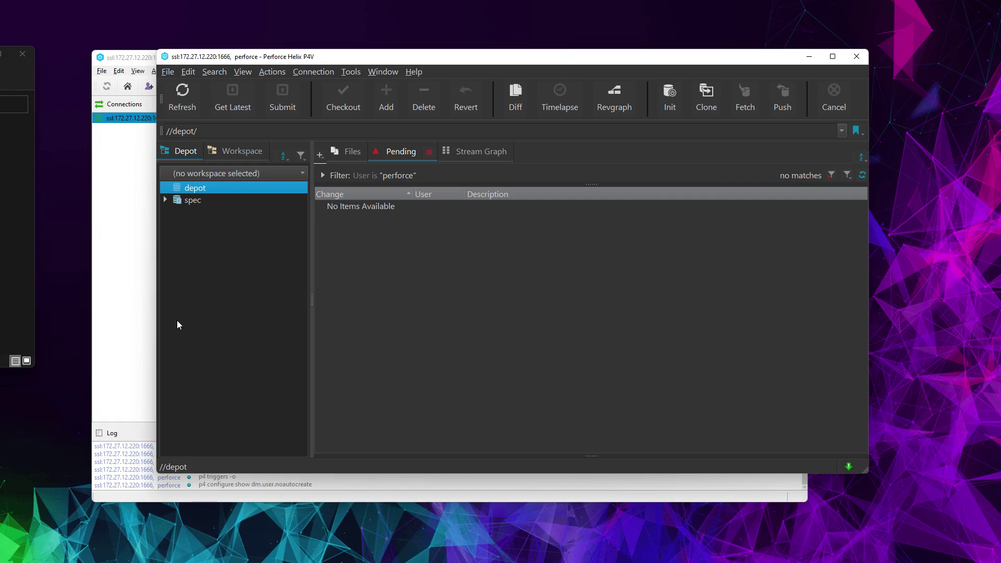
Close the Perforce Helix Admin window and reopen it from P4V for the current server connection
click(146, 271)
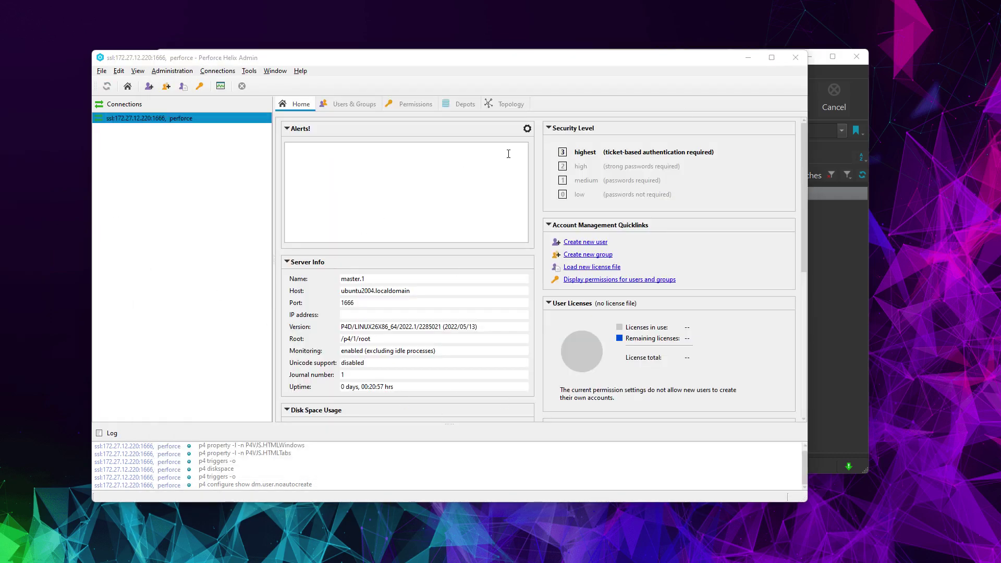
click(795, 58)
click(330, 73)
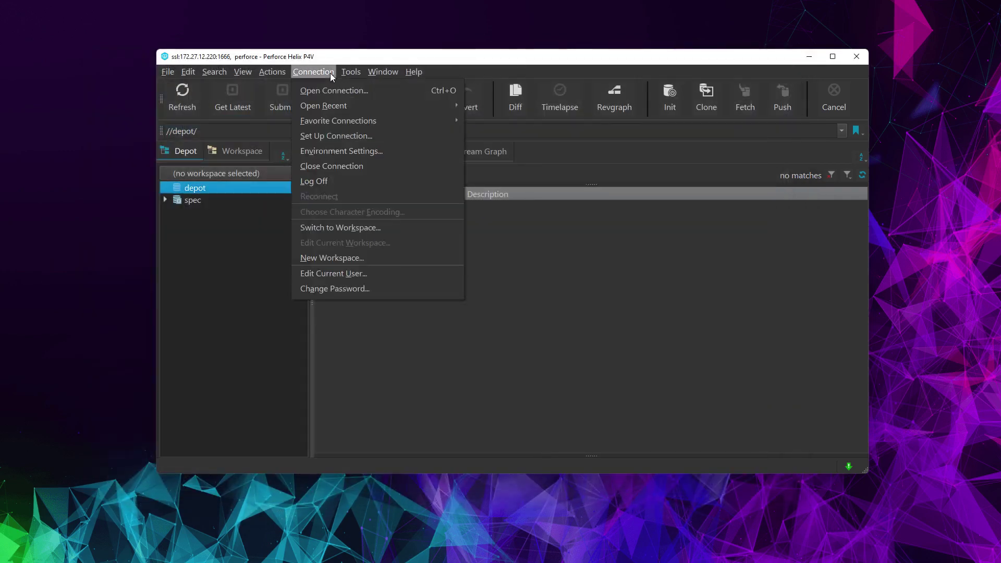
click(364, 89)
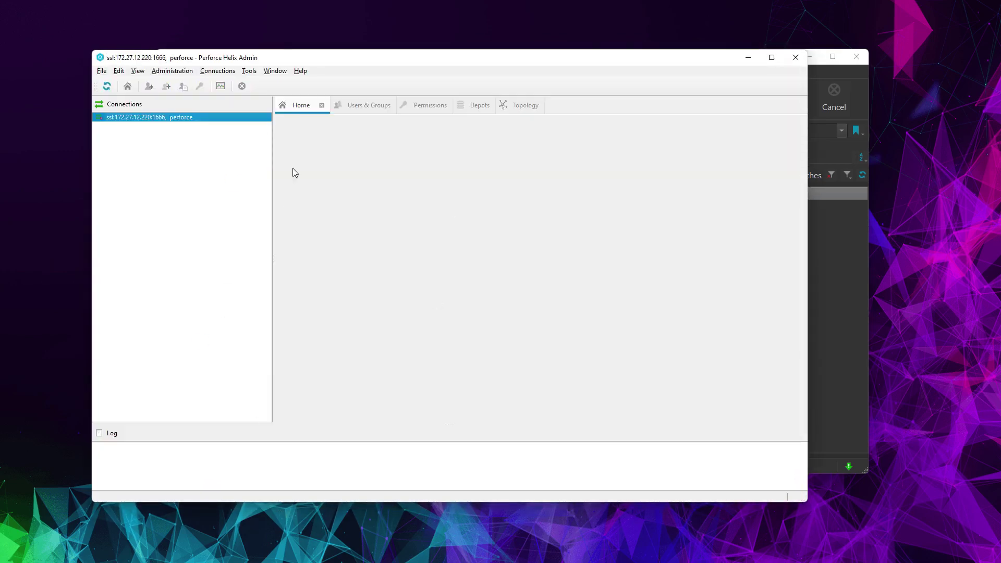
right_click(131, 119)
click(149, 136)
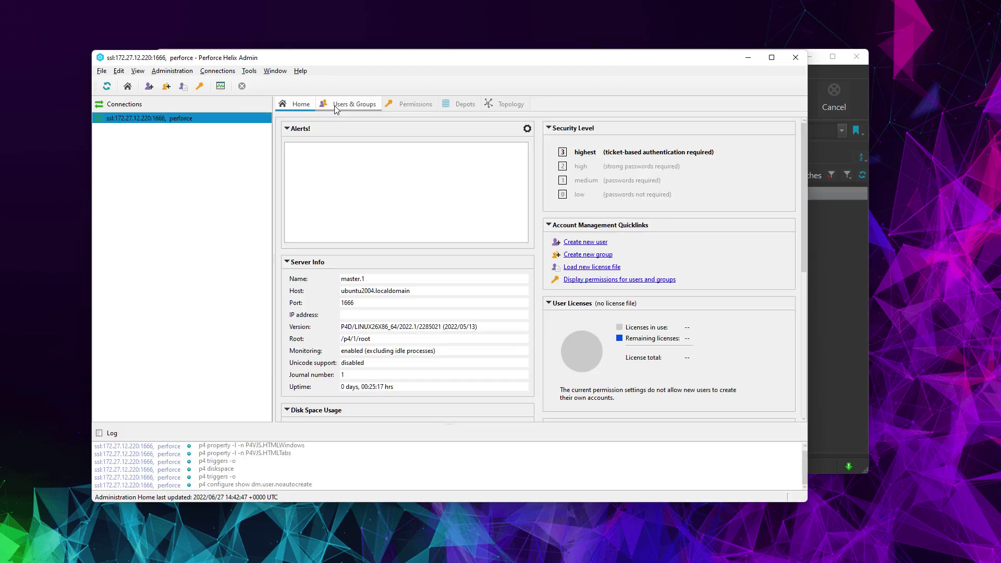
Delete the default depot named depot from the server's list of depots
click(463, 104)
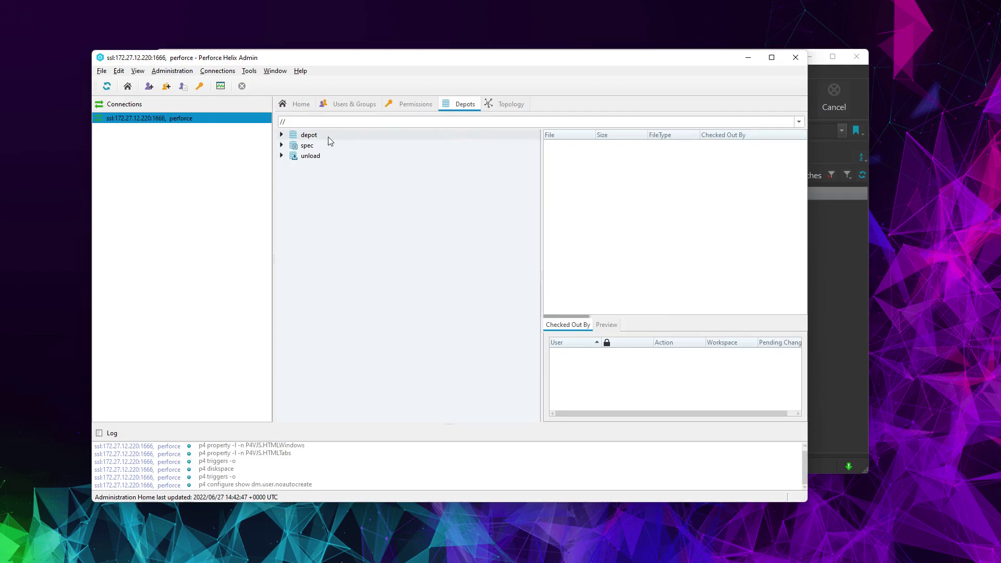
click(326, 136)
right_click(325, 138)
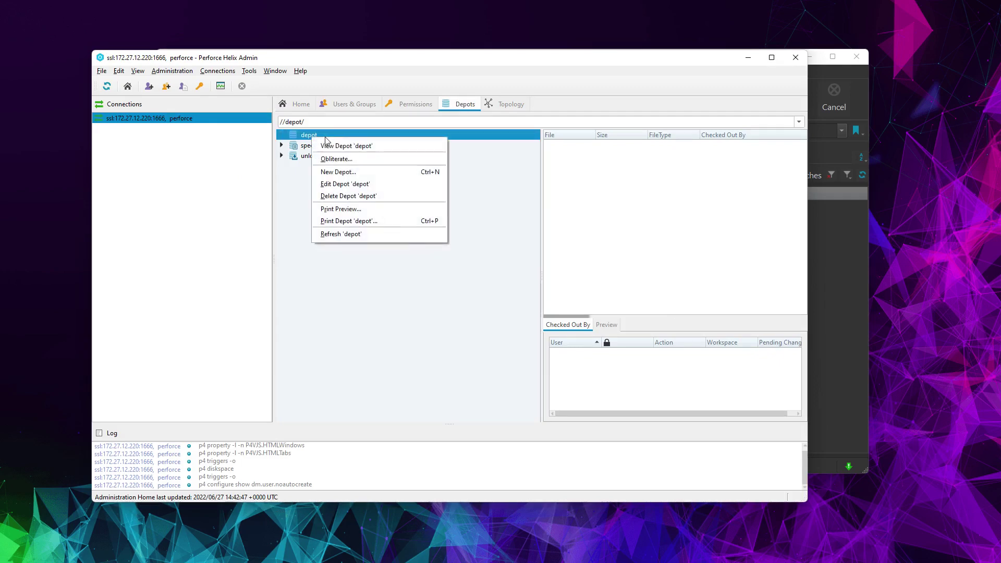
click(345, 201)
click(473, 301)
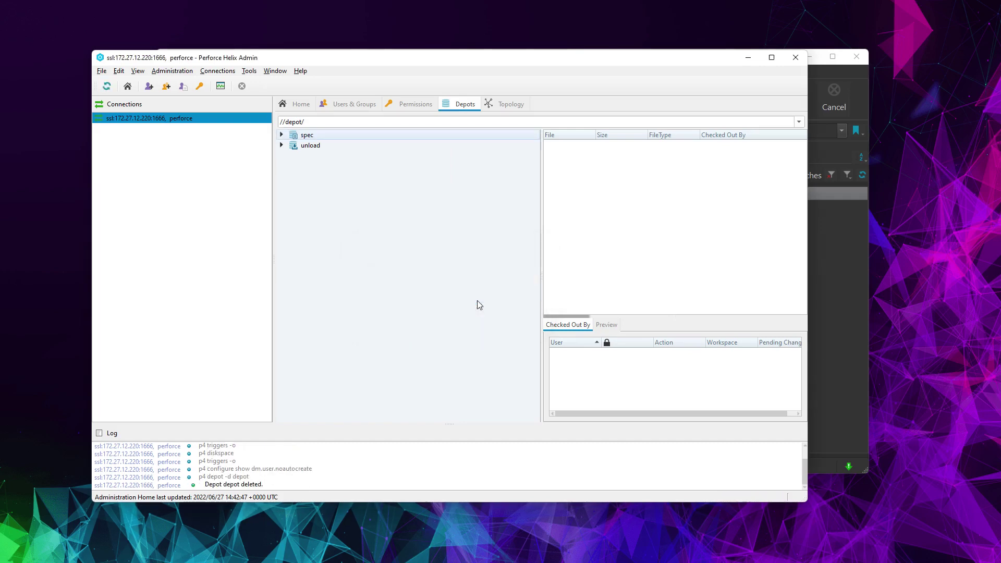
Create a stream depot named Game1 with storage location Game1/... and stream depth 1, and select it in the depot list
click(102, 71)
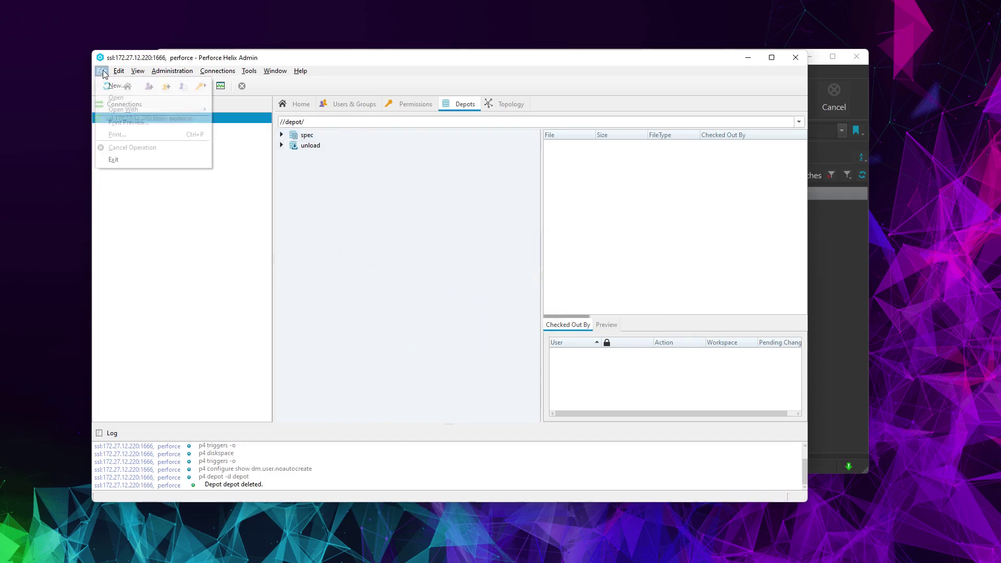
mouse_move(121, 86)
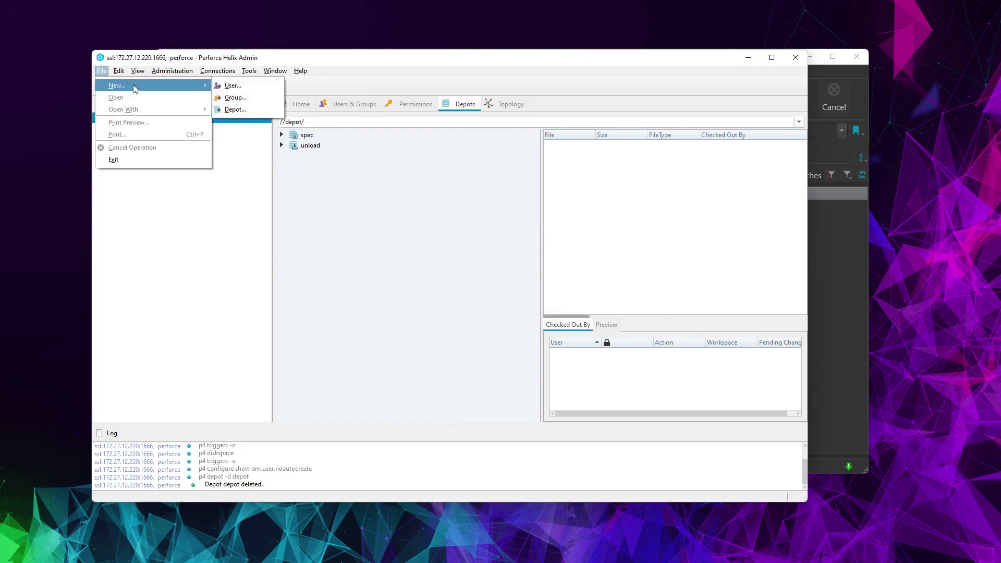
click(242, 110)
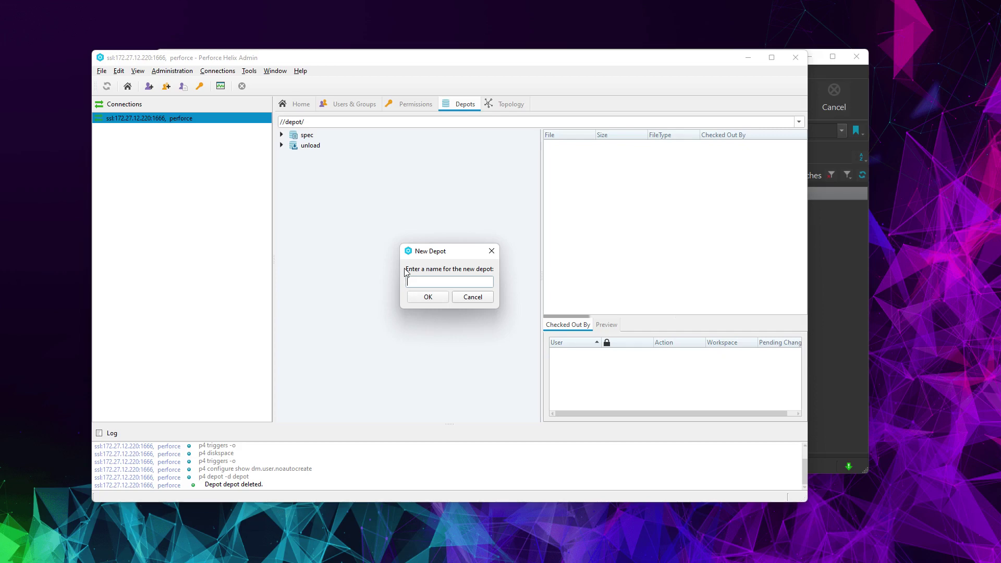
text(Game1)
key(Return)
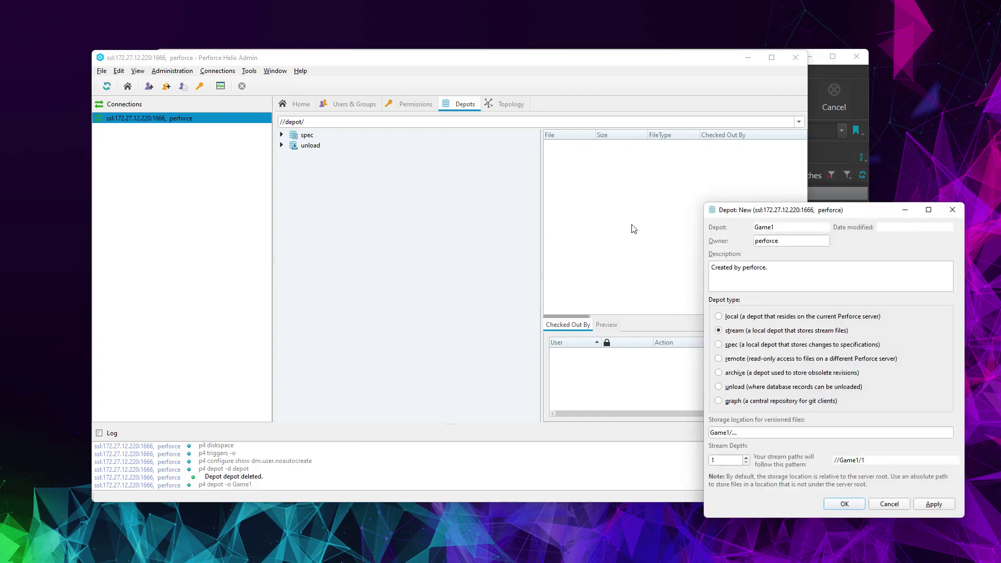
drag(786, 213, 431, 105)
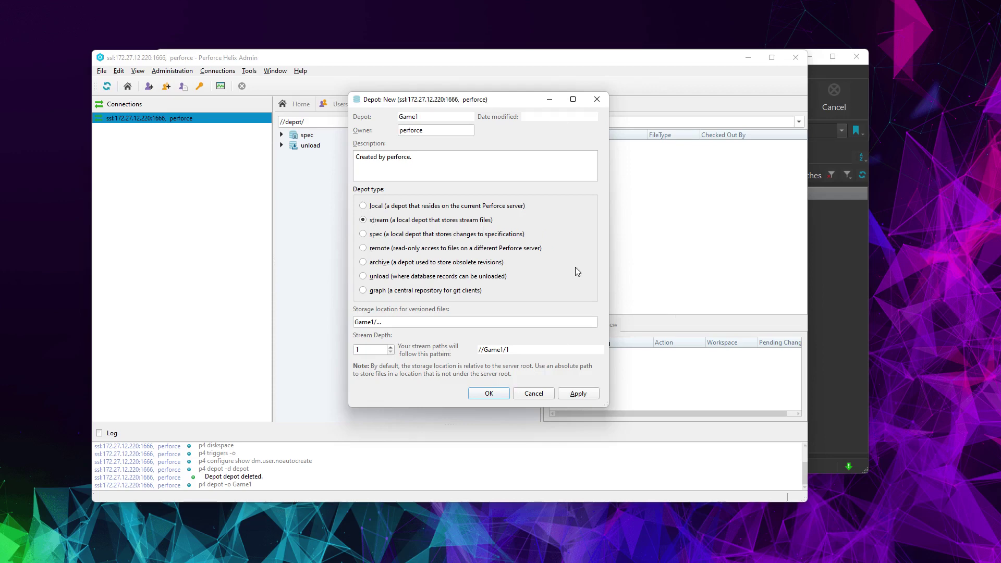
click(489, 393)
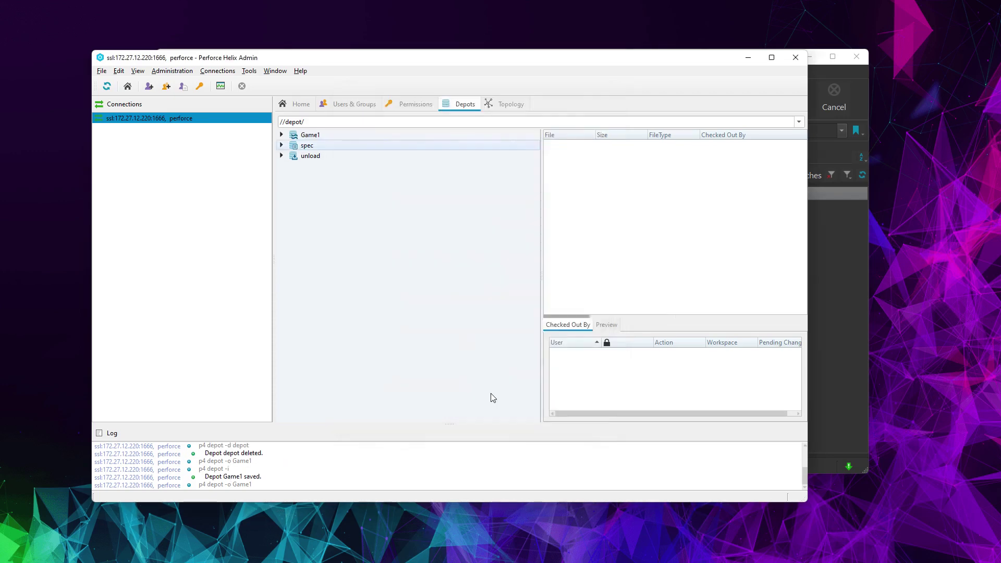
click(319, 136)
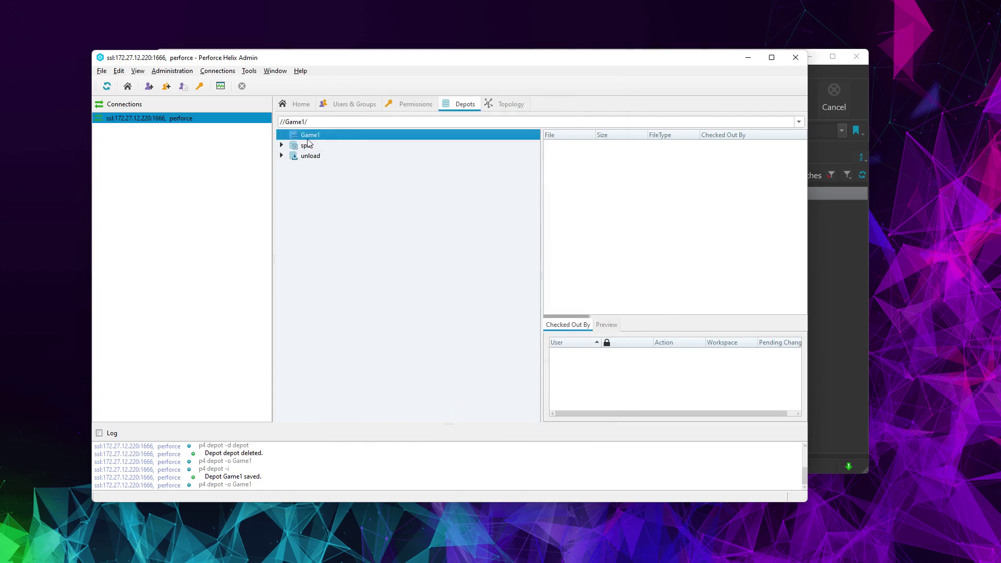
Return to P4V, refresh it and accept Game1 as the selected depot
click(793, 60)
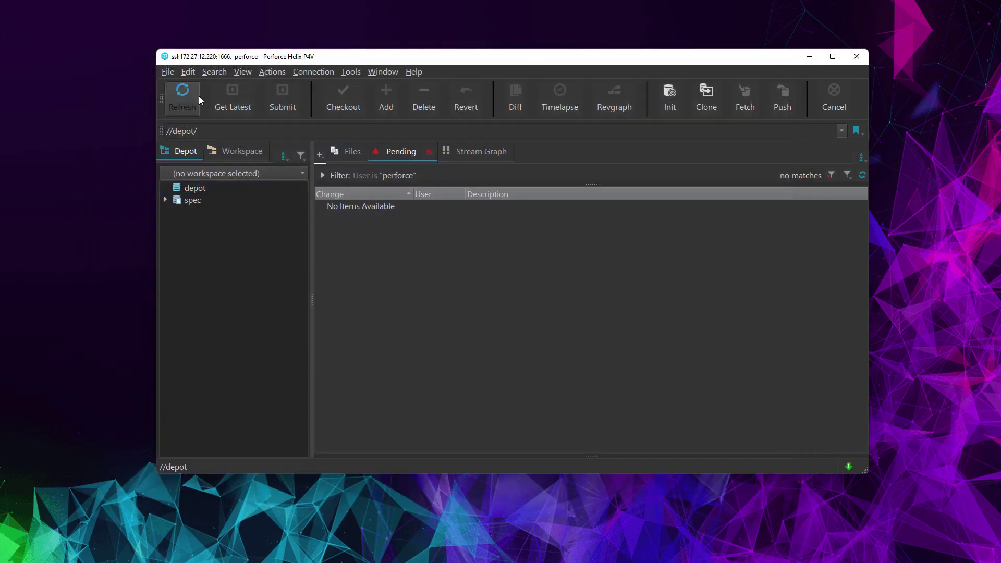
click(167, 96)
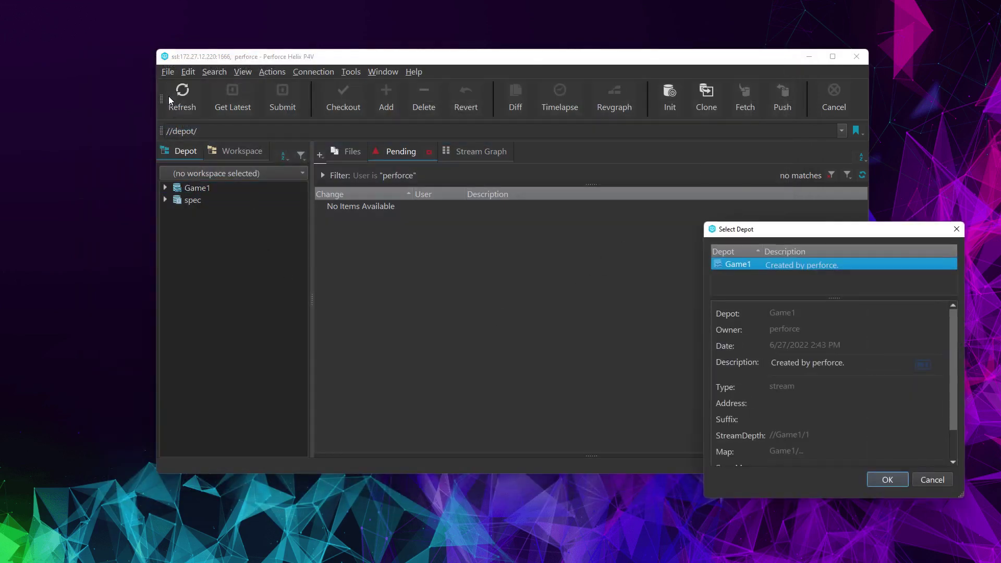
drag(792, 228, 529, 157)
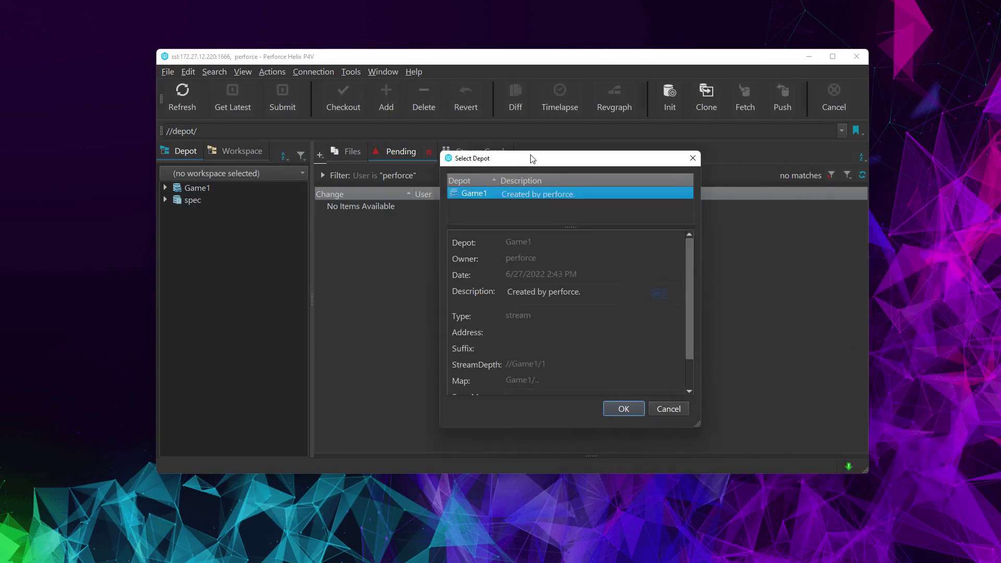
click(613, 407)
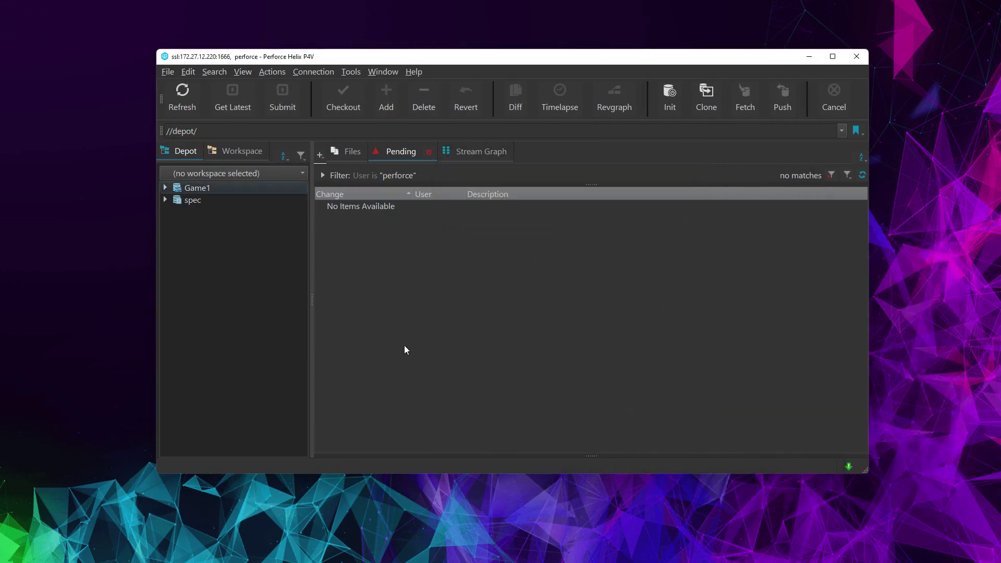
Expand the Game1 depot in the P4V depot tree to check its contents
click(197, 188)
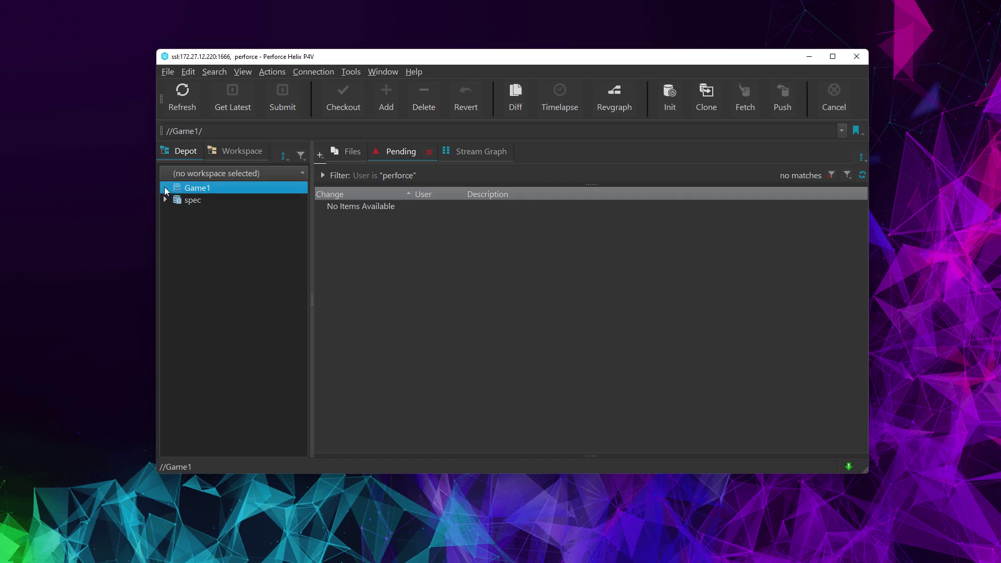
click(166, 189)
click(248, 237)
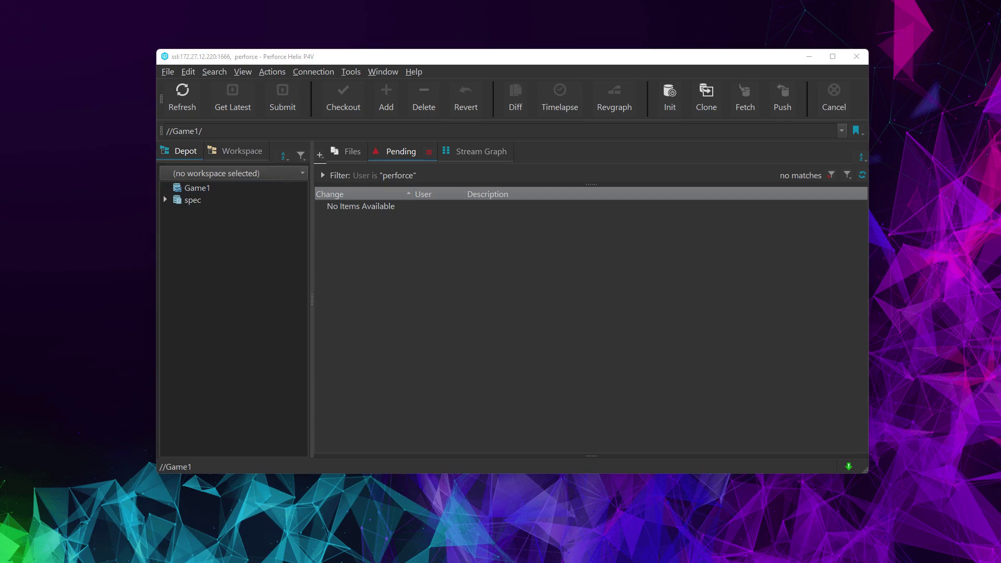
Switch to the command prompt, clear it and run p4 info to check the server connection
drag(183, 151, 626, 118)
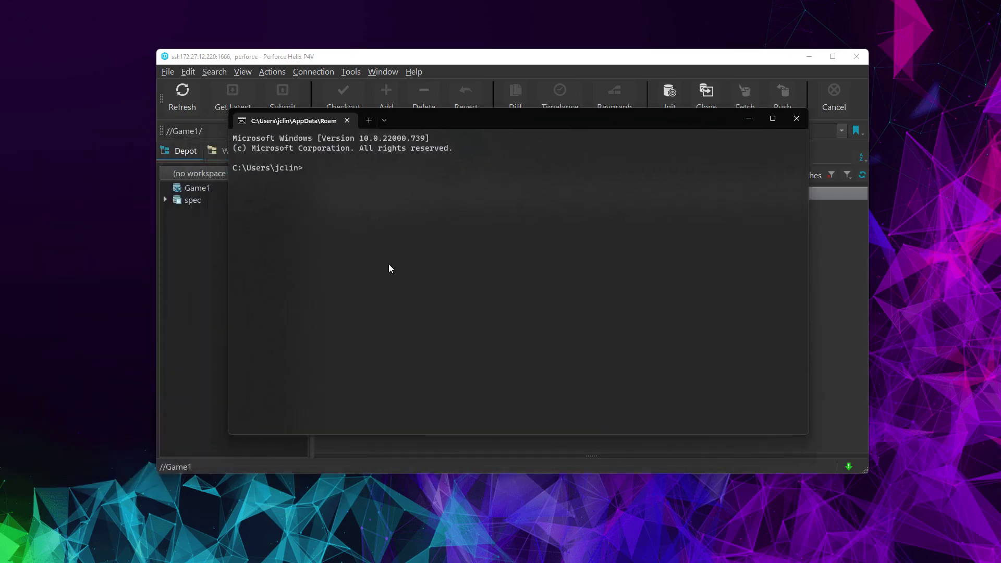
text(cls)
key(Return)
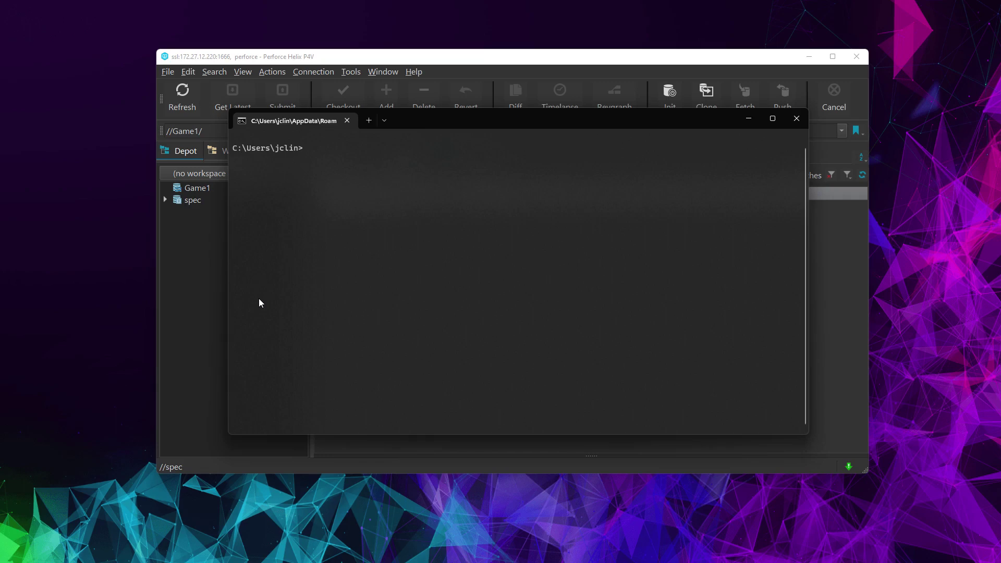
text(p4 info)
key(Return)
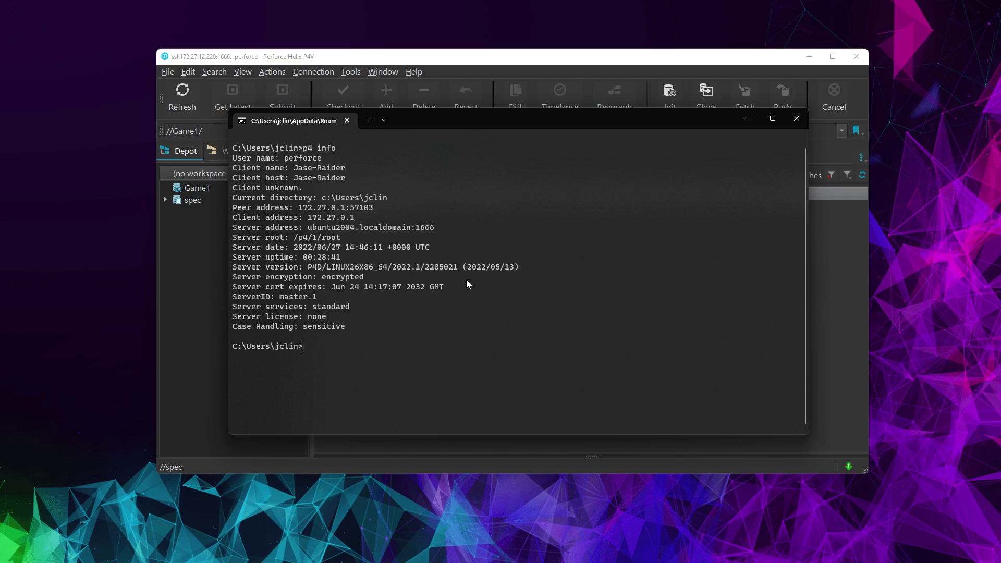
Run p4 typemap to open the server's file type mapping specification in Notepad
text(p4 typemap)
key(Return)
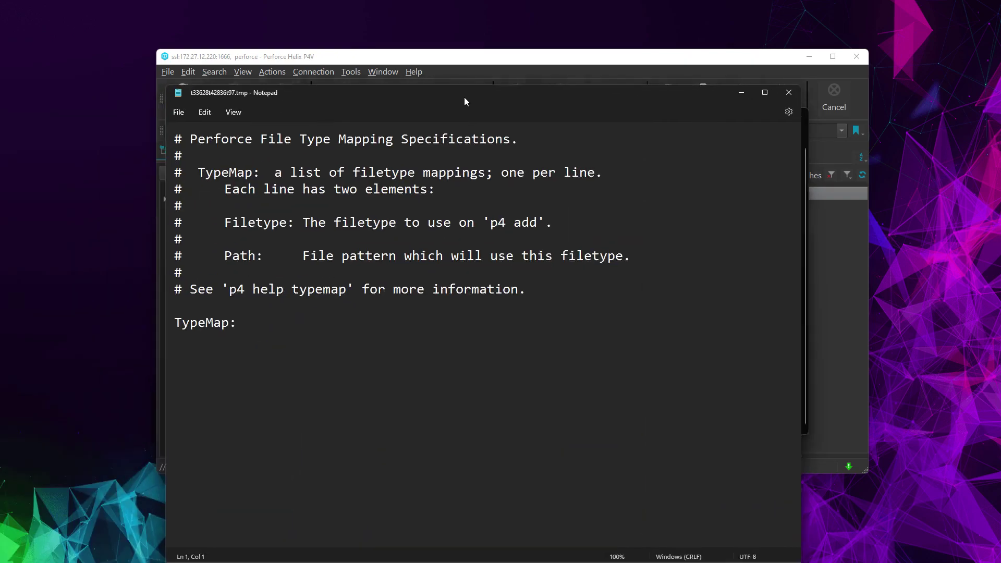
drag(464, 97, 476, 51)
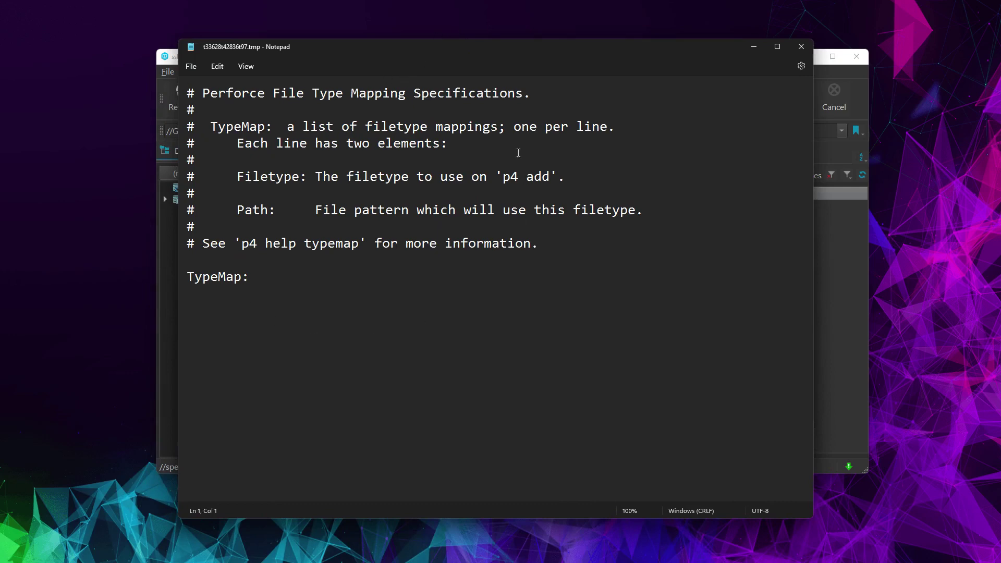
drag(374, 46, 444, 40)
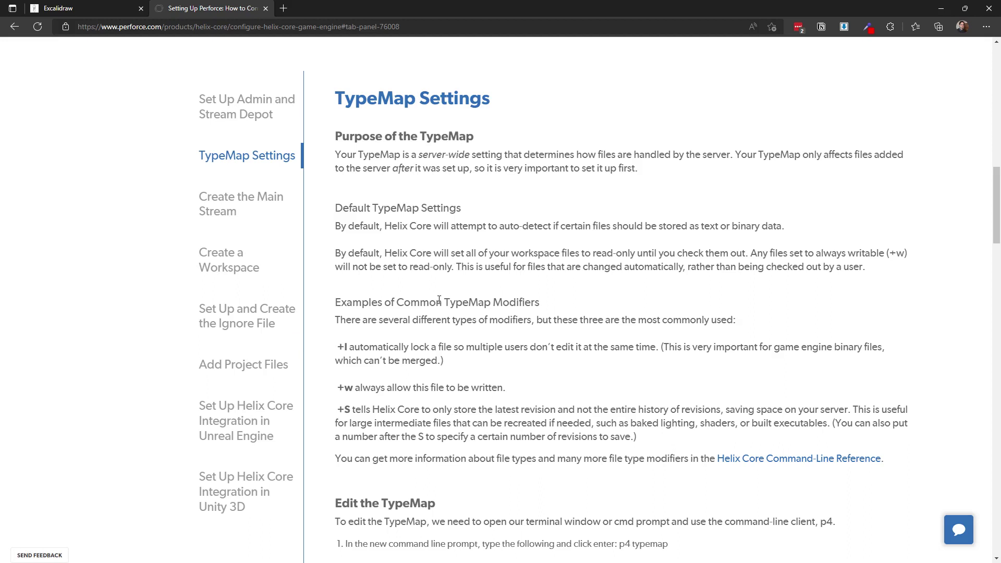
Read the explanations of the +l, +w and +S modifiers in the TypeMap Settings section of the Perforce guide
drag(443, 302, 542, 304)
click(518, 316)
drag(339, 346, 346, 349)
click(346, 348)
drag(337, 349, 472, 366)
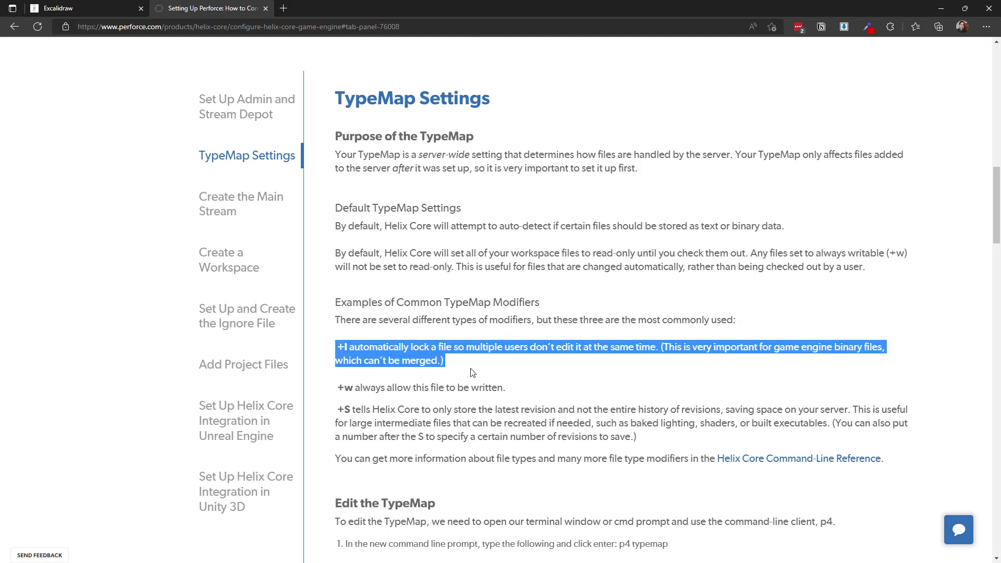
click(458, 369)
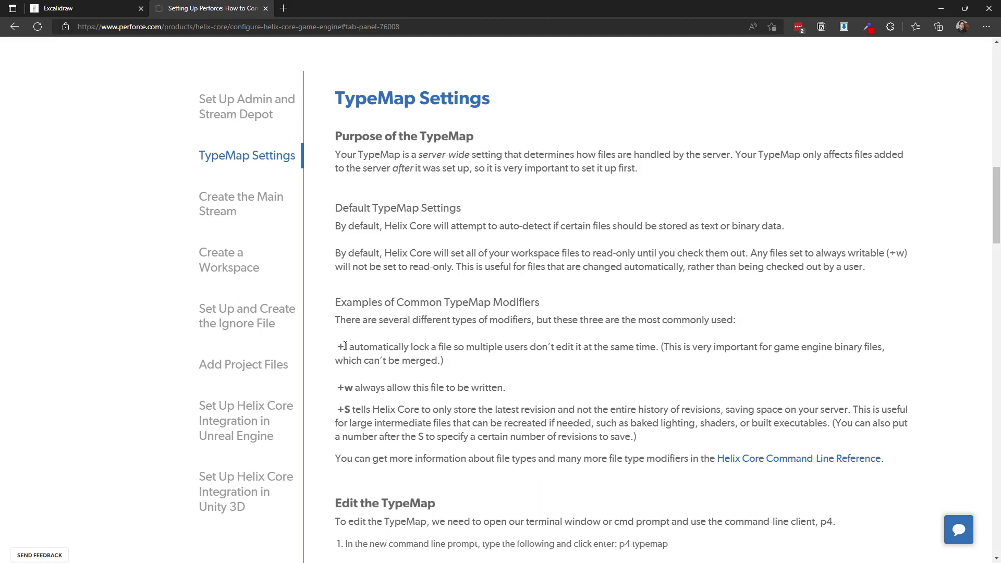
drag(337, 387, 354, 387)
click(378, 387)
drag(337, 388, 523, 396)
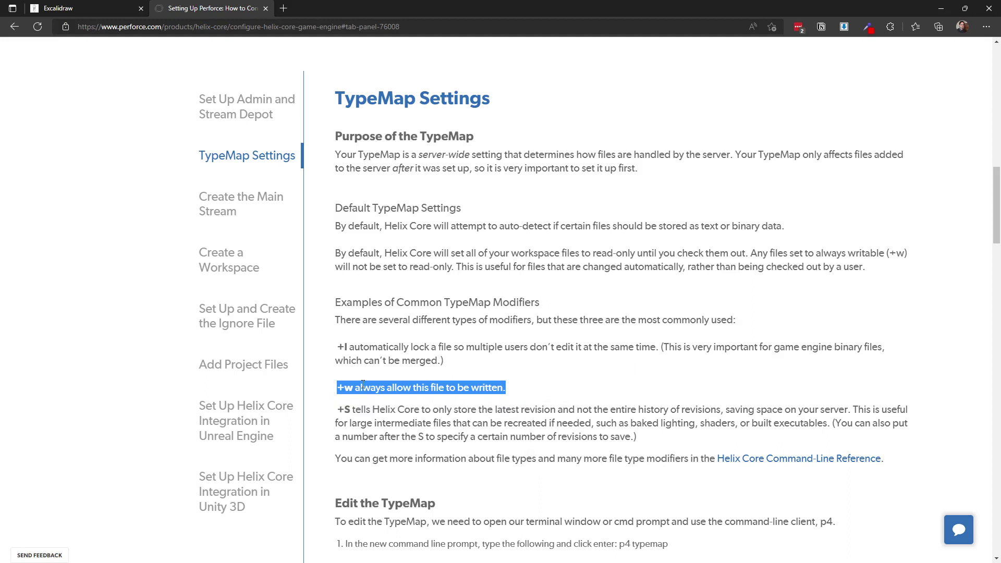
drag(336, 409, 351, 410)
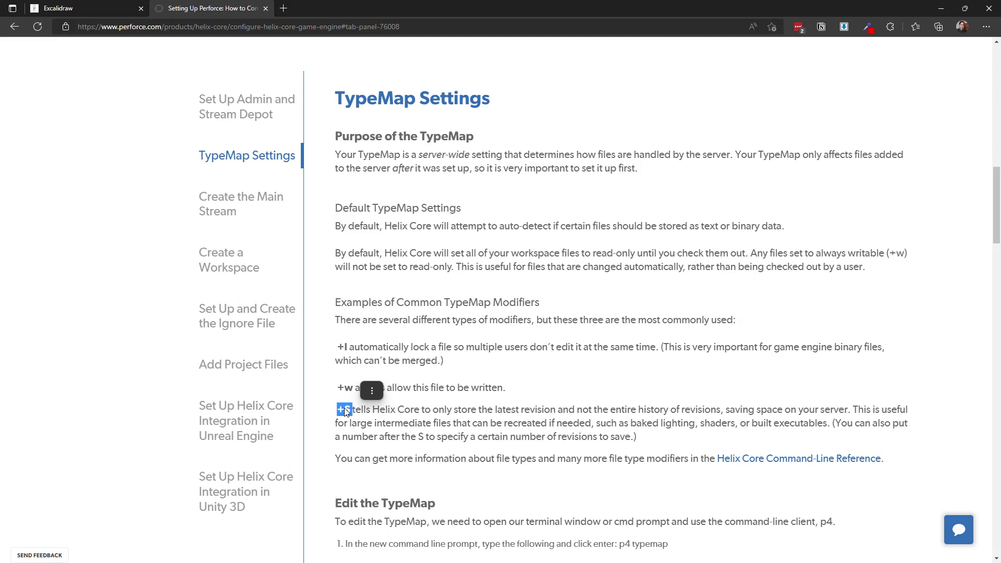
click(371, 438)
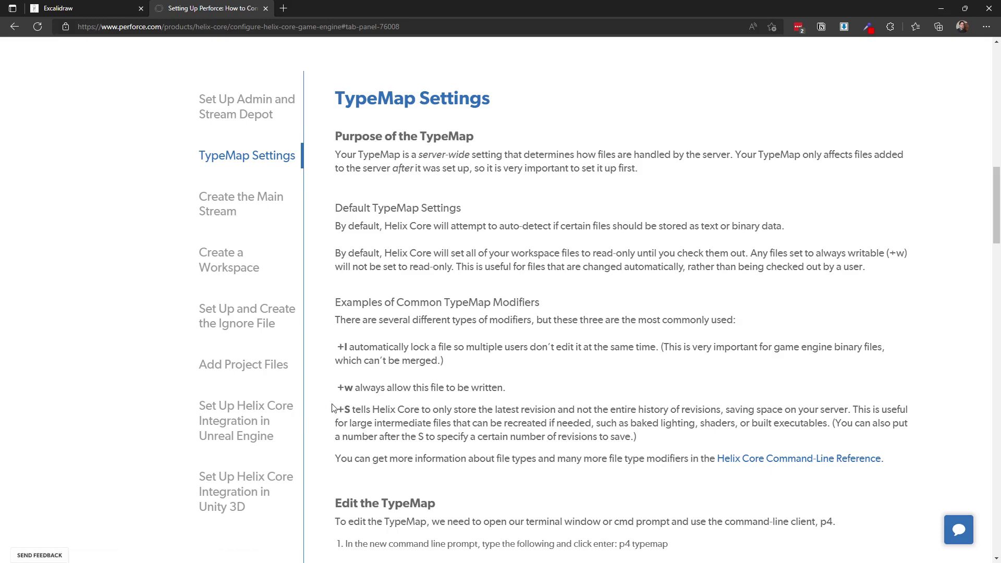
Examine the guide's Edit the TypeMap example, focusing on the file type, // path and ... wildcard in the .meta line
scroll(332, 408, up, 1)
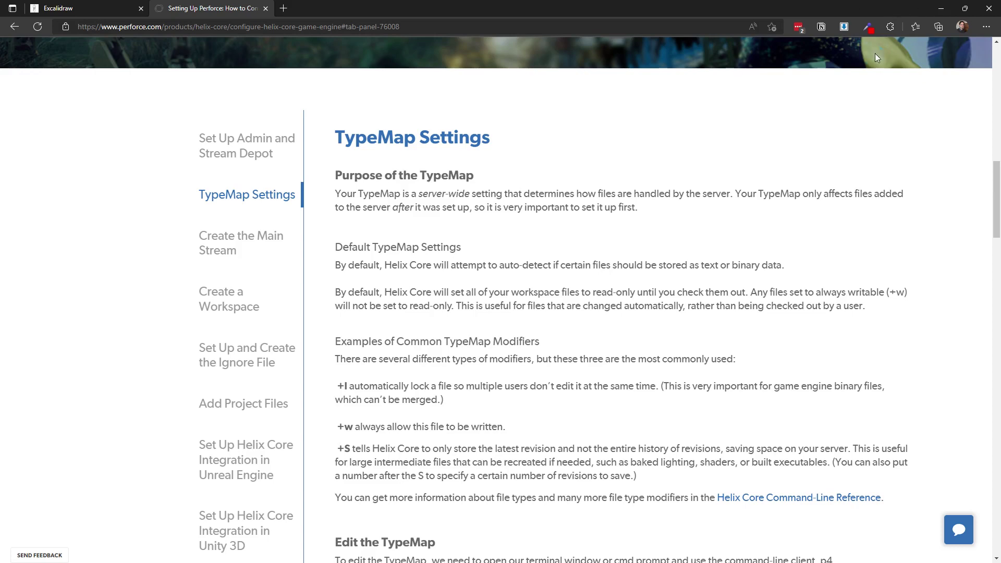
scroll(623, 349, down, 5)
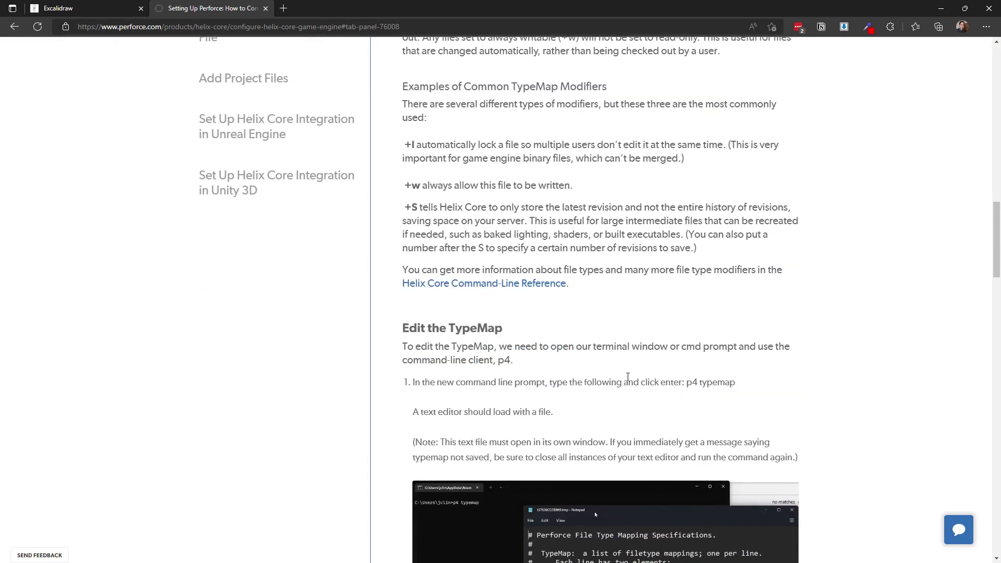
scroll(637, 407, down, 7)
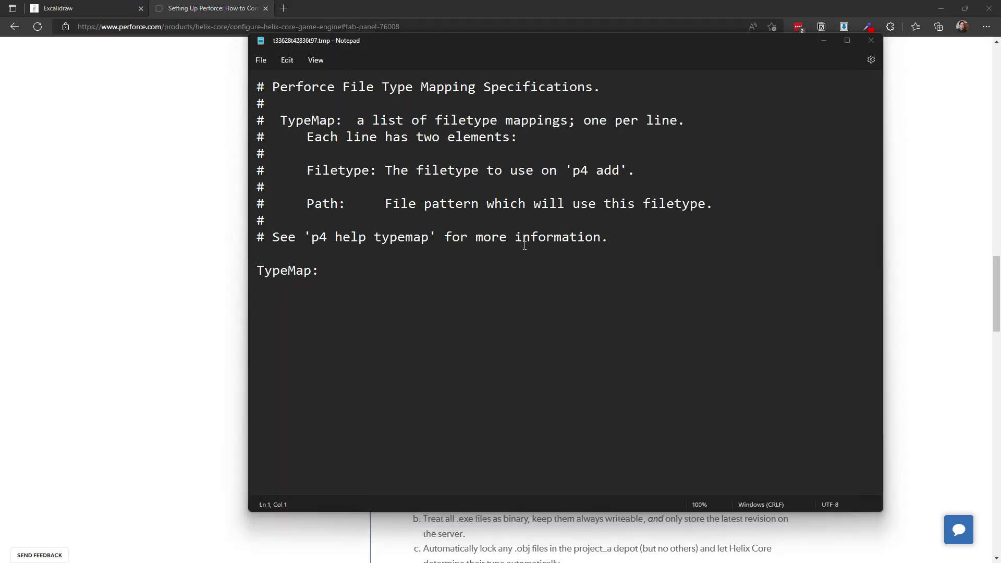
scroll(527, 273, down, 4)
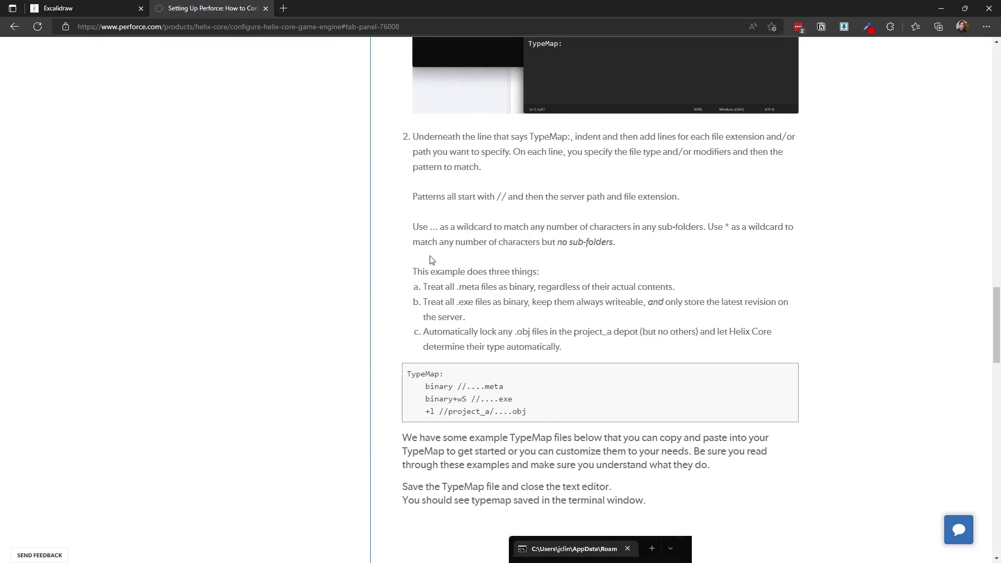
drag(425, 388, 467, 400)
click(454, 404)
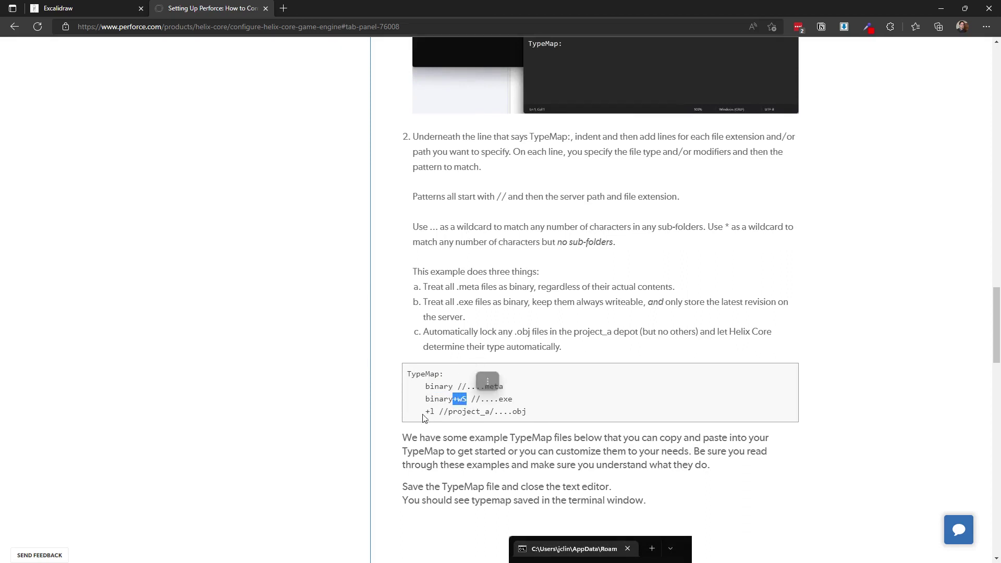
click(433, 408)
drag(457, 386, 467, 387)
click(453, 387)
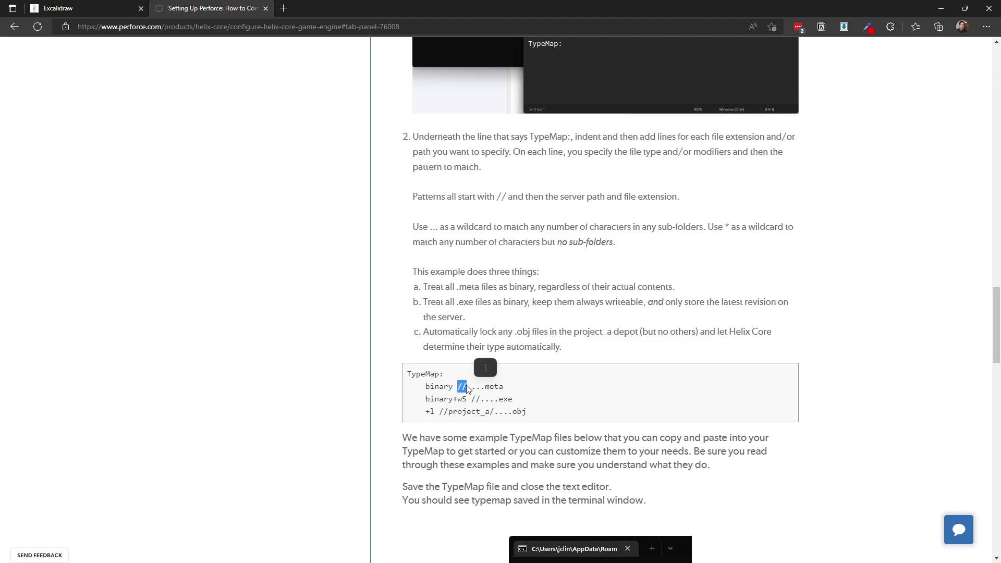
click(473, 397)
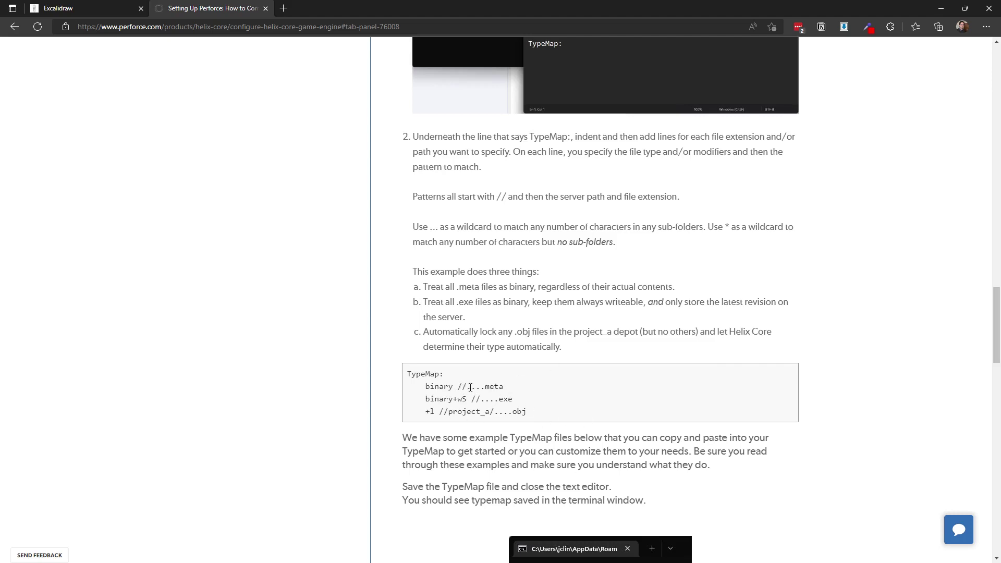
drag(467, 386, 480, 387)
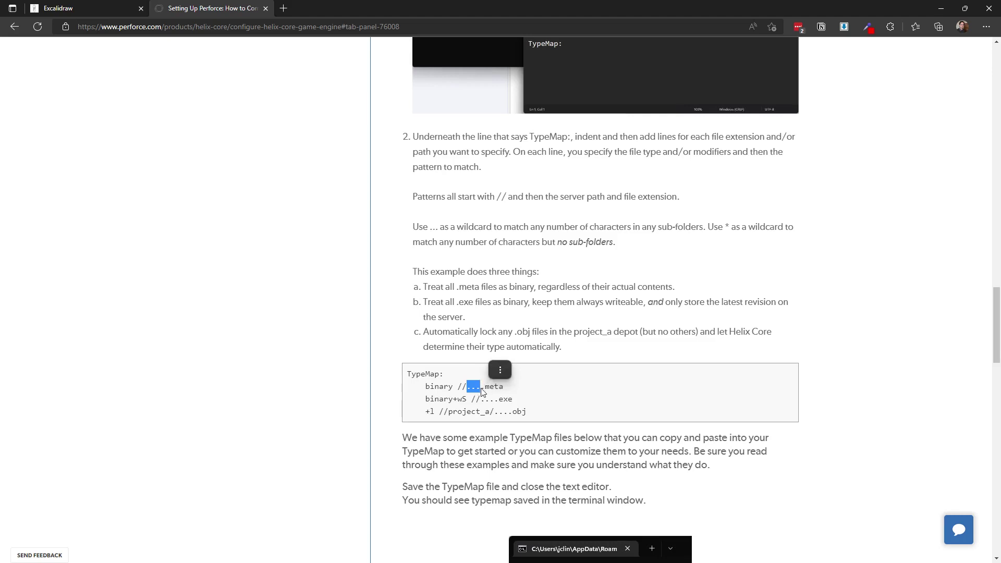
drag(479, 388, 440, 388)
double_click(440, 388)
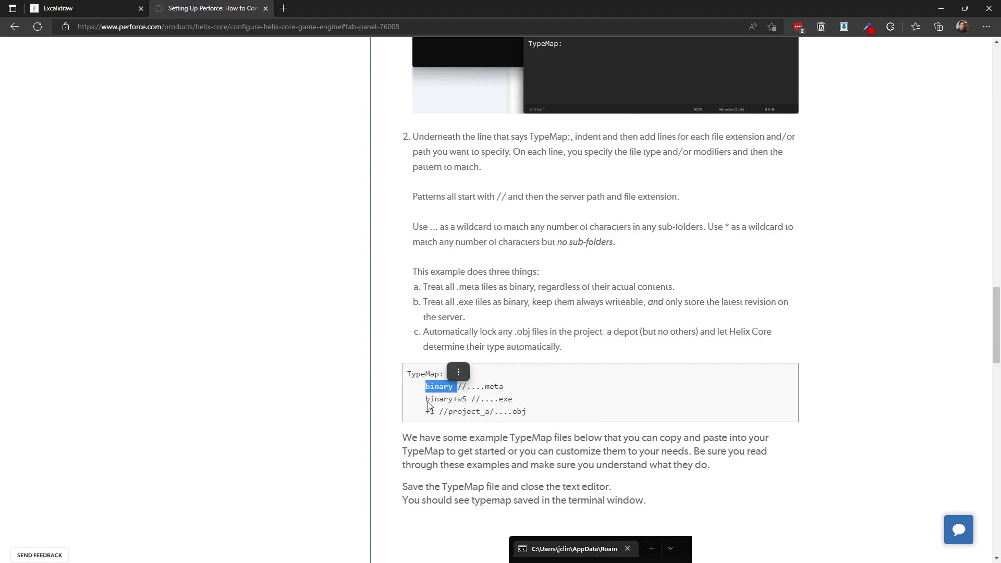
click(427, 402)
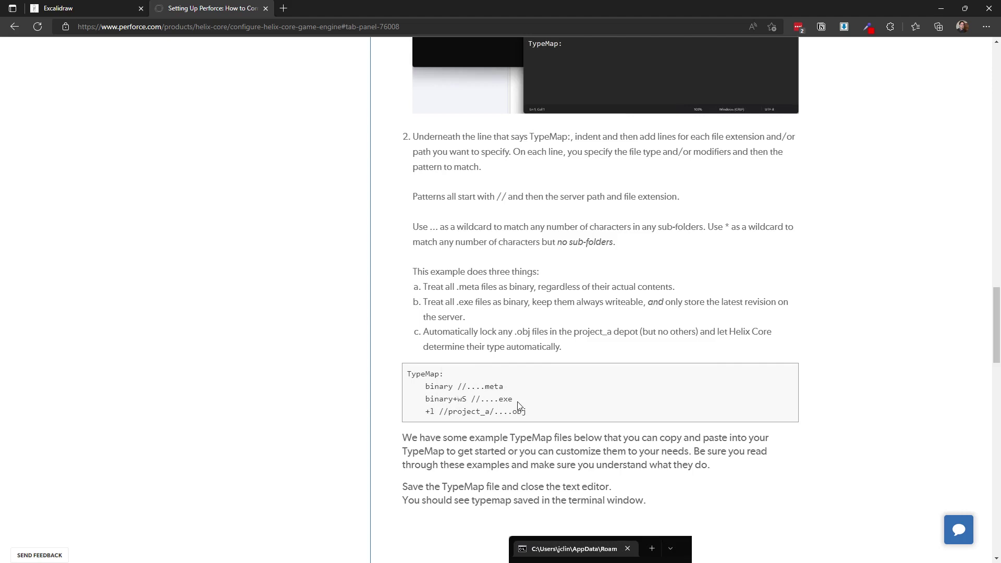
Examine the example's binary+wS line for .exe files and its +l line for .obj files in project_a
drag(518, 402, 471, 402)
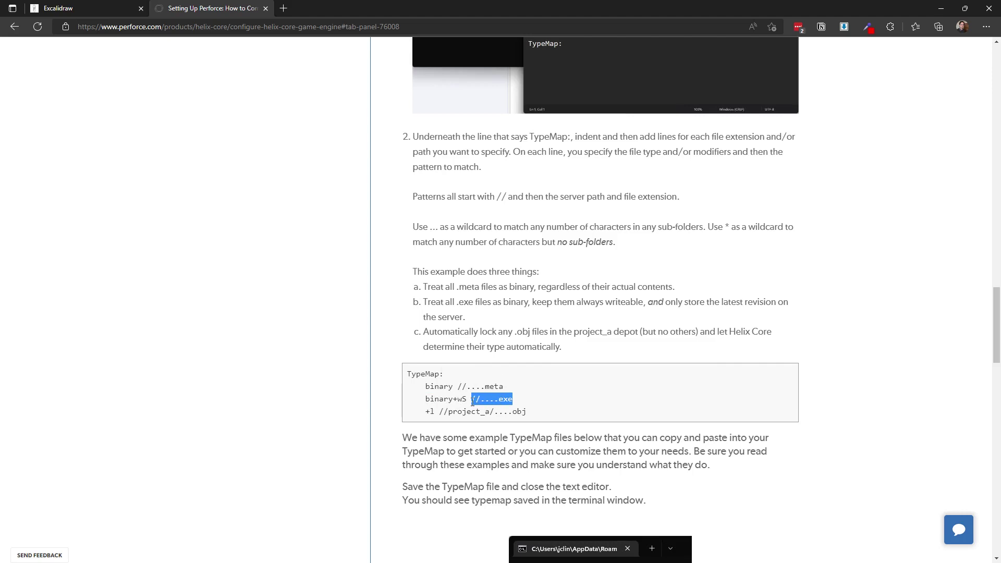
click(443, 400)
drag(453, 401, 461, 401)
click(598, 412)
double_click(463, 399)
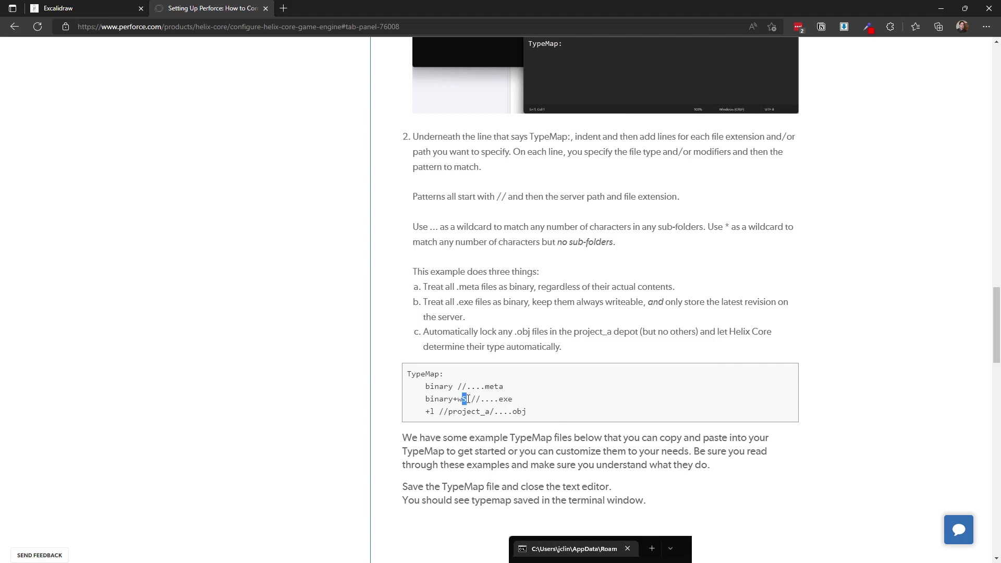
click(549, 455)
mouse_move(427, 399)
mouse_down()
mouse_move(452, 400)
mouse_move(437, 412)
mouse_up()
click(432, 401)
click(423, 411)
drag(494, 412, 509, 412)
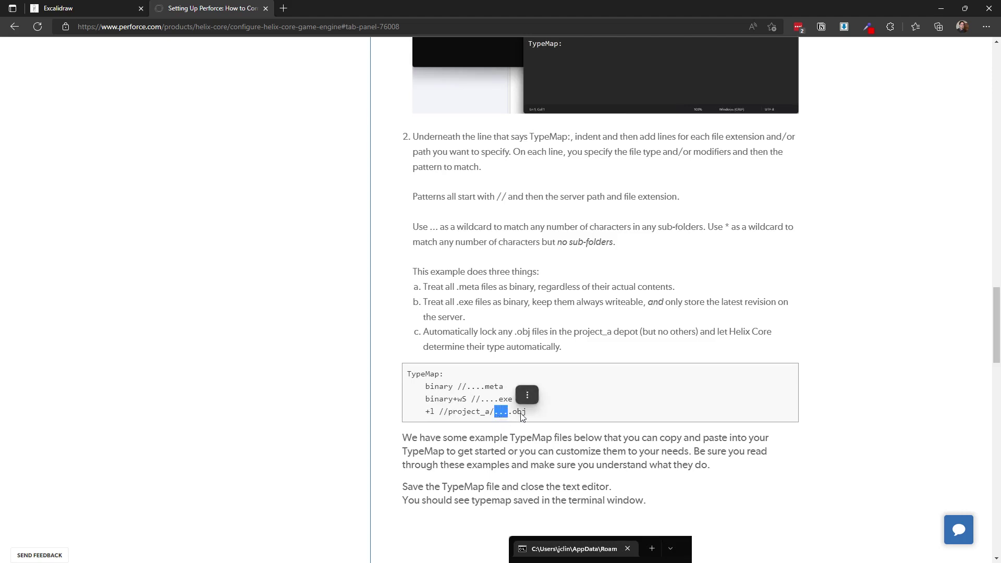
click(522, 419)
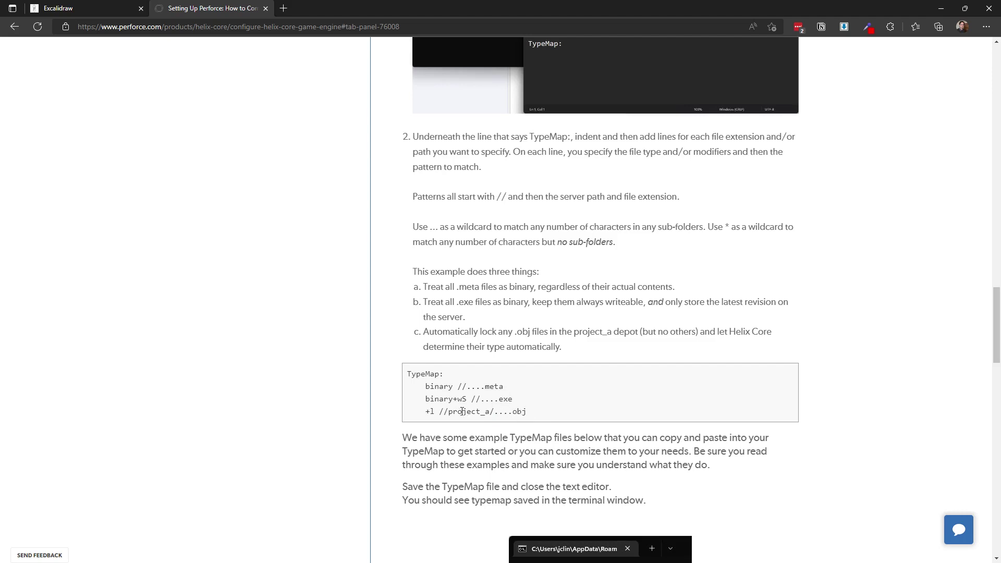
drag(448, 412, 423, 417)
click(423, 417)
drag(426, 411, 438, 413)
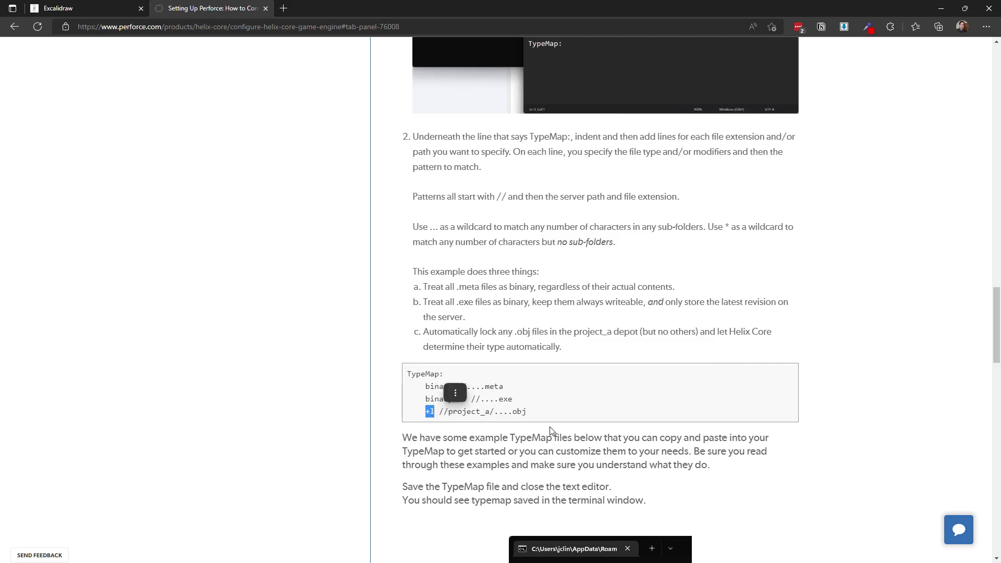
click(540, 414)
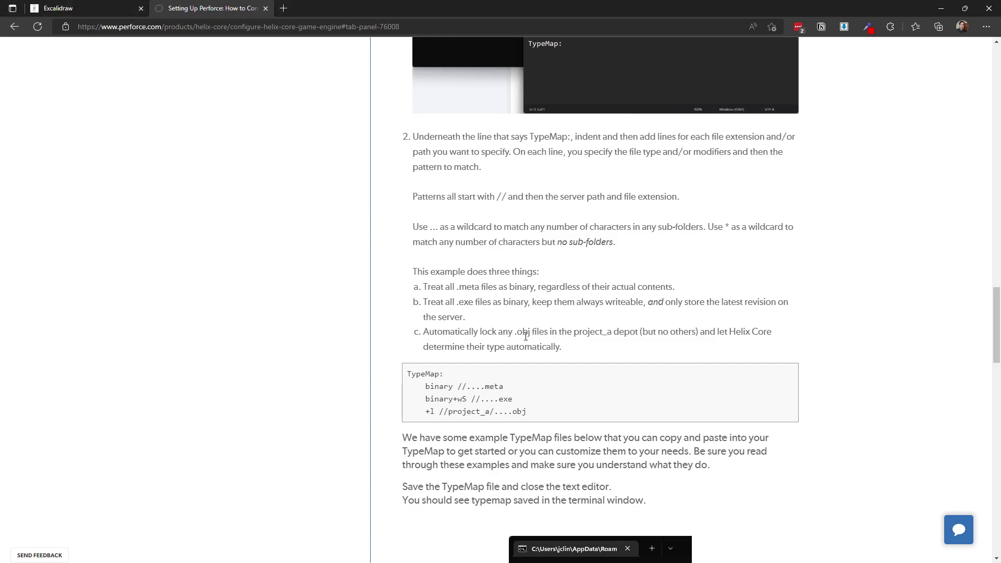
Copy the Unreal Engine example typemap entries from the guide and paste them, indented, under TypeMap: in the Notepad specification
scroll(525, 336, down, 10)
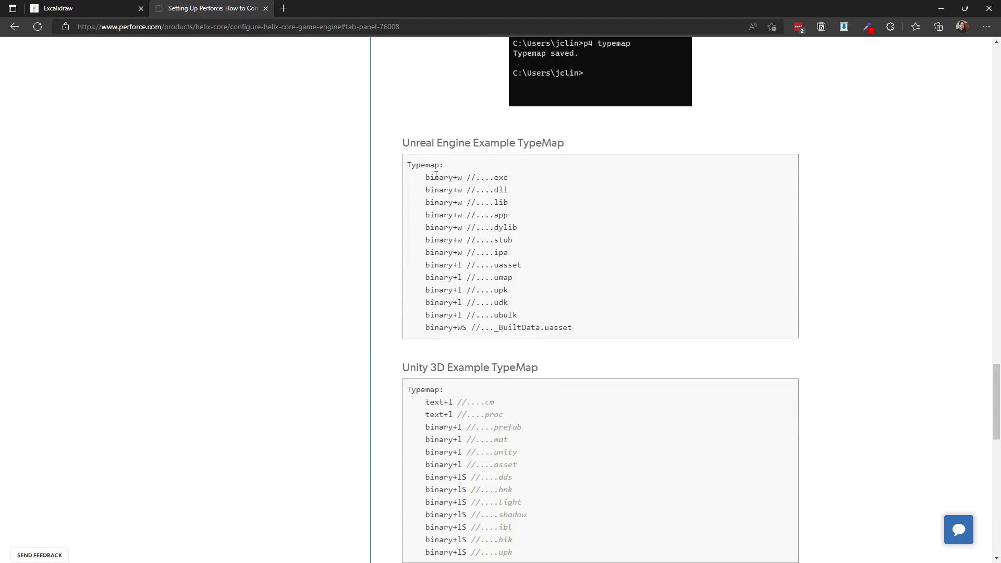
drag(425, 177, 589, 330)
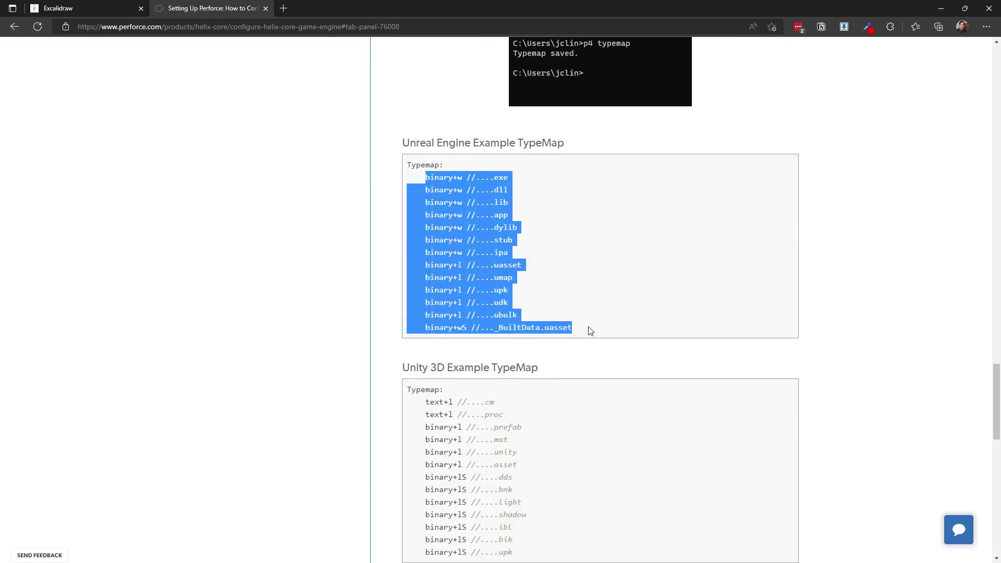
right_click(464, 320)
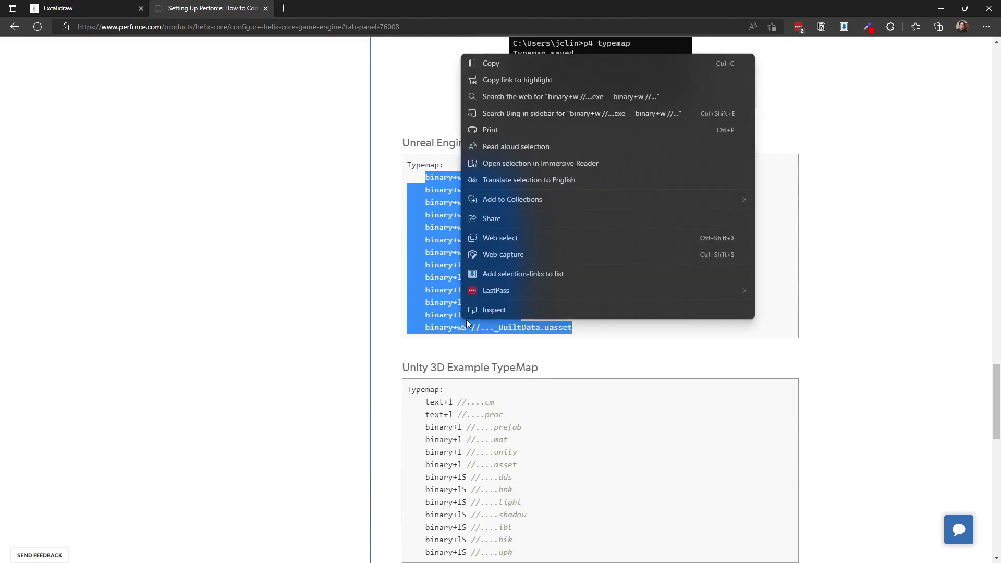
click(484, 64)
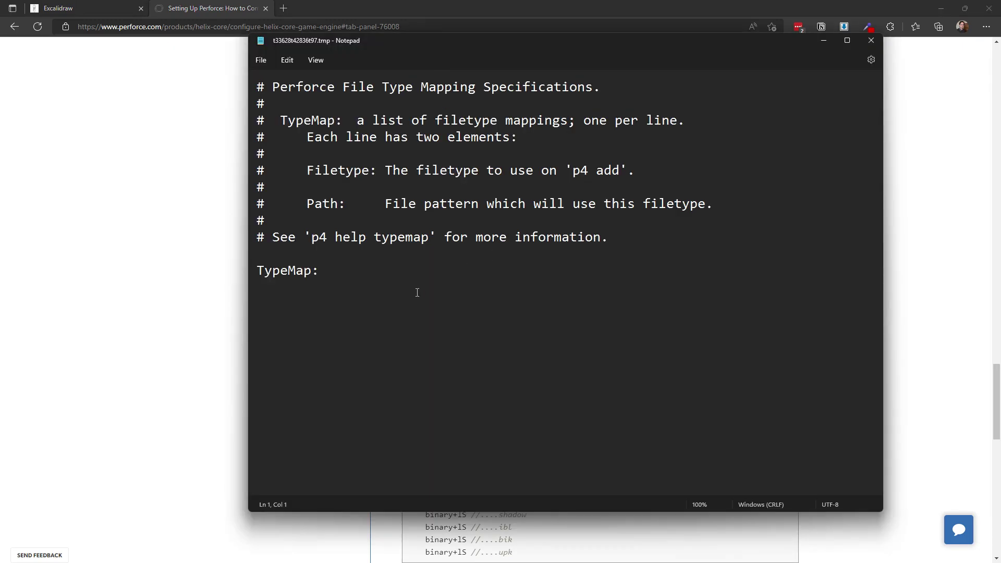
click(369, 297)
key(Tab)
key(ctrl+v)
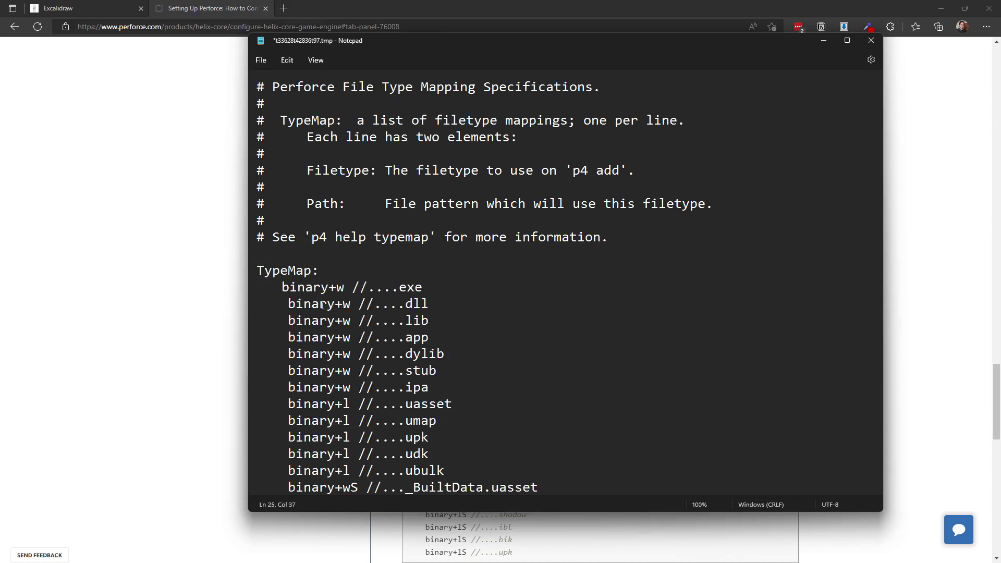
Check the pasted entries' indentation, add two line breaks after the _BuiltData.uasset entry and review that entry's wS modifiers
click(288, 304)
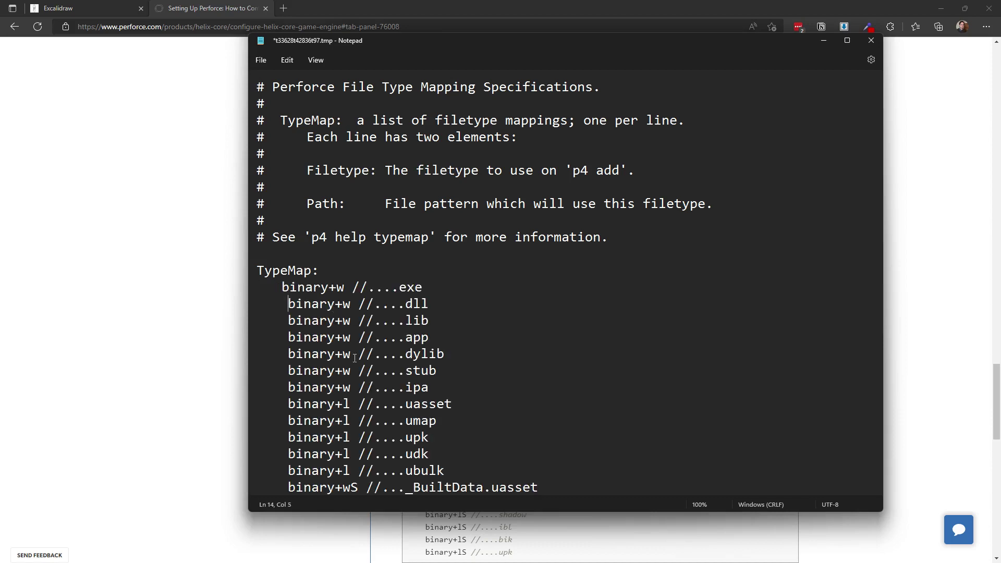
double_click(269, 287)
double_click(273, 304)
click(280, 320)
click(561, 489)
key(Return)
key(Return)
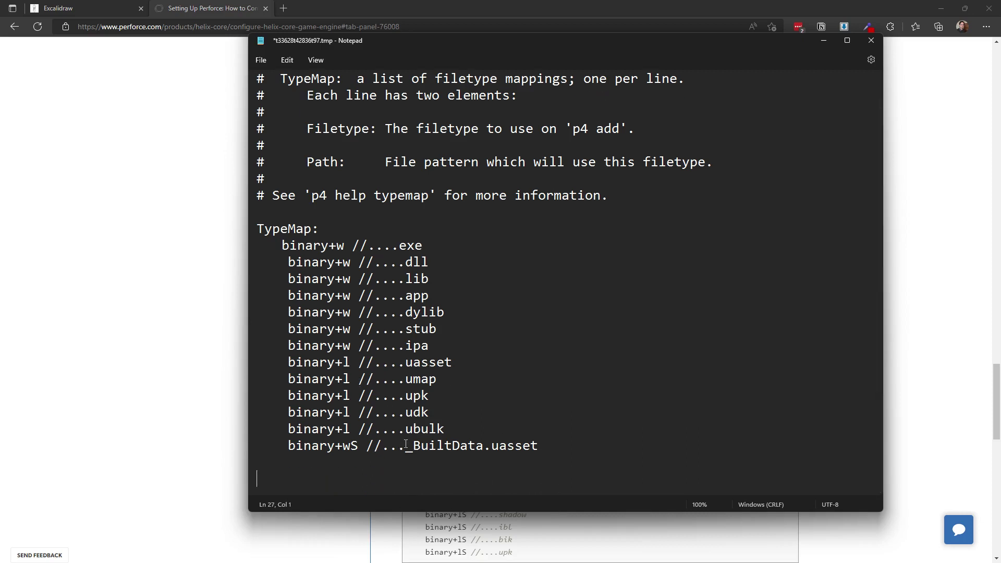
drag(406, 446, 475, 446)
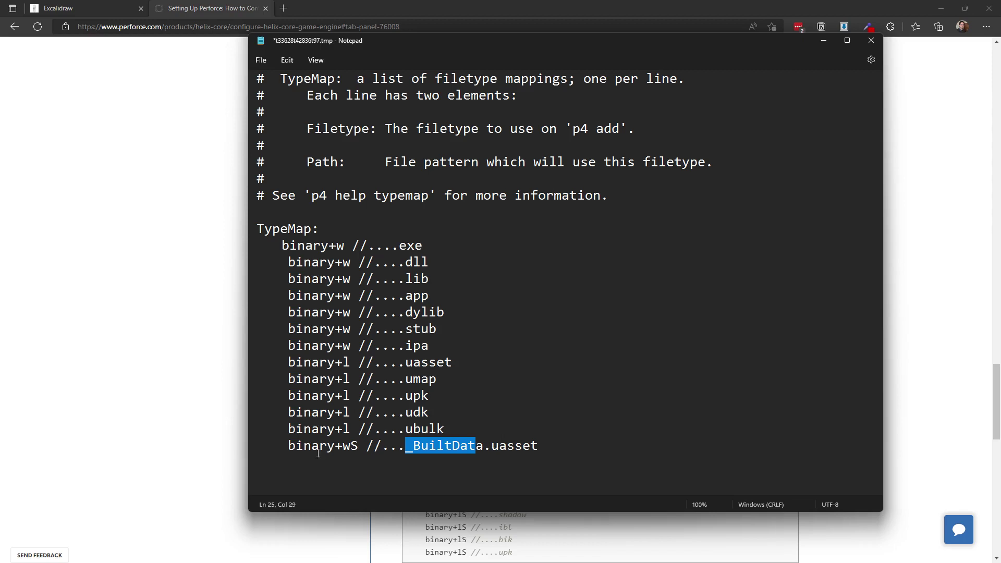
drag(342, 446, 358, 446)
Copy the guide's Unity 3D example typemap entries and paste them below the Unreal entries in Notepad, separated by a blank line
click(933, 312)
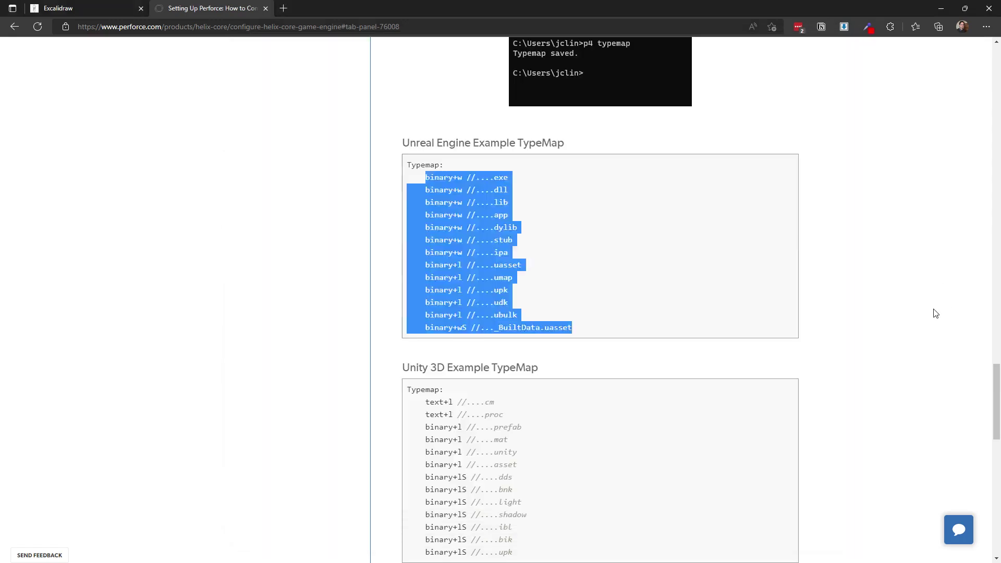
click(651, 288)
scroll(581, 268, down, 4)
scroll(582, 268, up, 1)
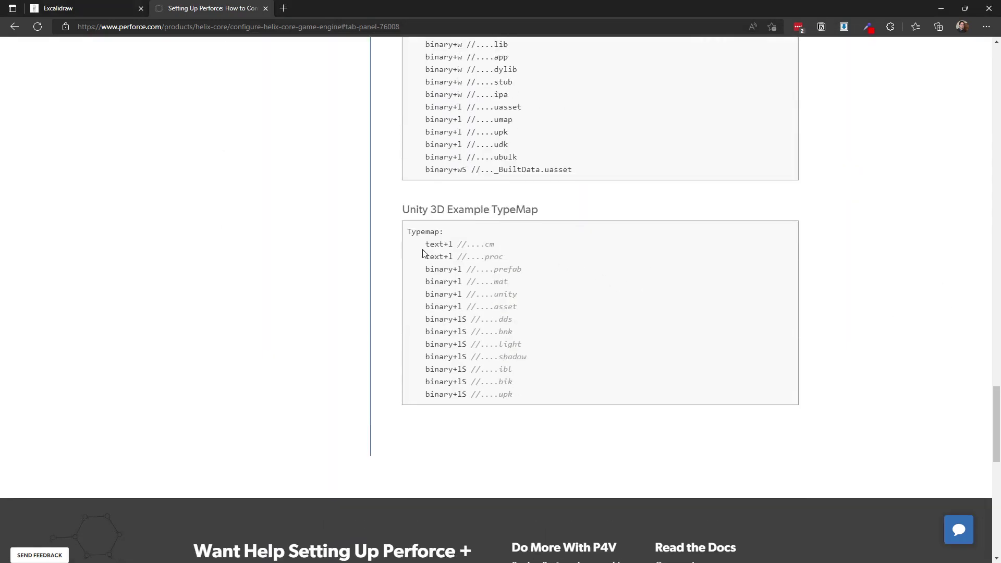
drag(409, 209, 446, 206)
click(426, 243)
drag(427, 243, 543, 418)
key(alt+Tab)
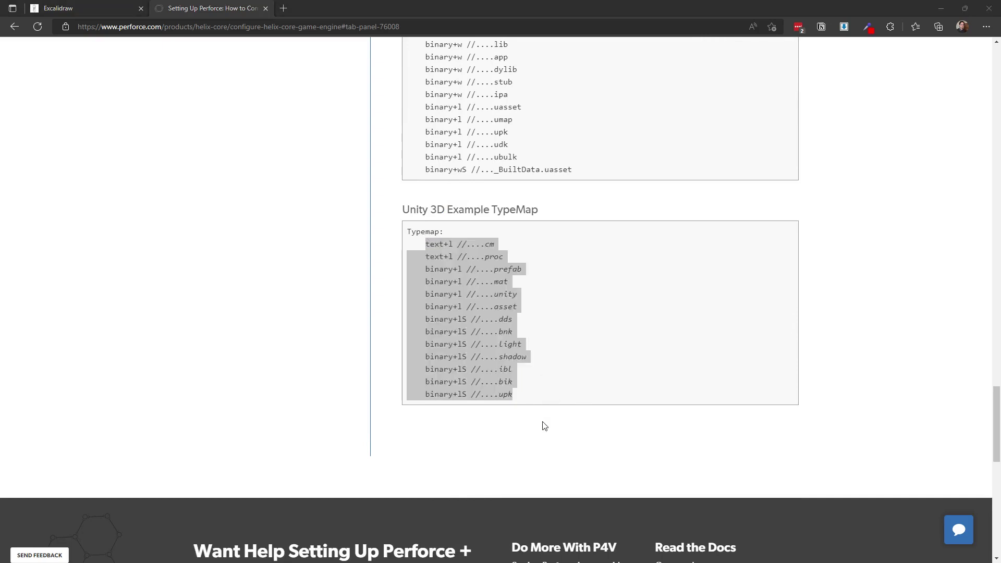
click(455, 473)
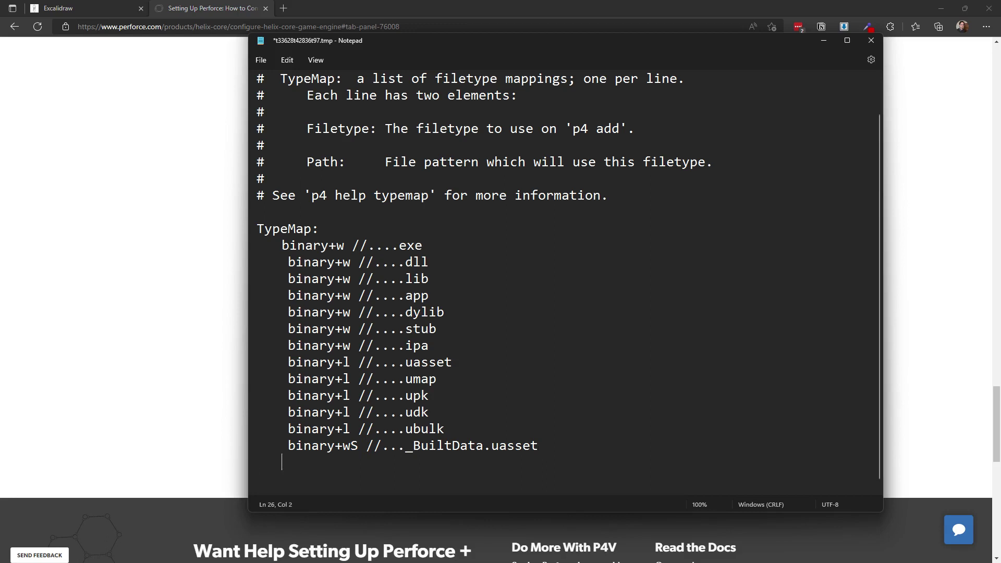
key(ctrl+v)
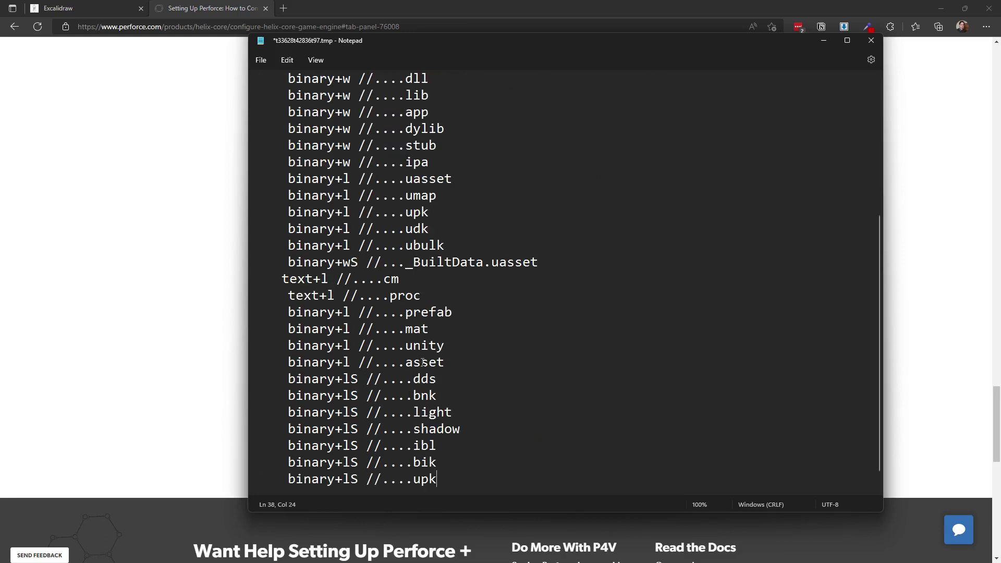
click(281, 278)
key(Return)
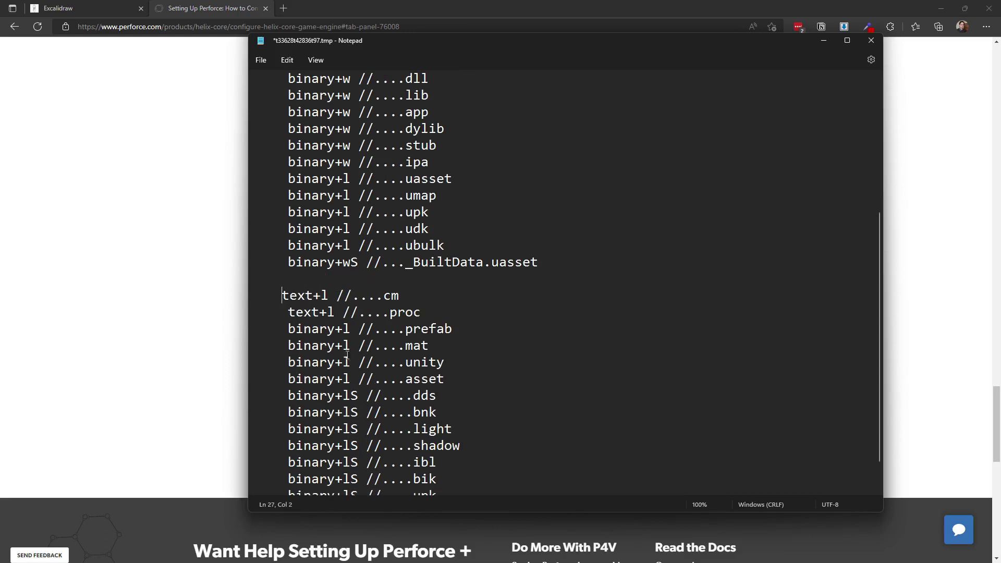
Review the pasted Unreal and Unity typemap entries, save the typemap specification and close Notepad
mouse_move(416, 361)
mouse_down()
mouse_move(430, 362)
mouse_move(419, 344)
mouse_up()
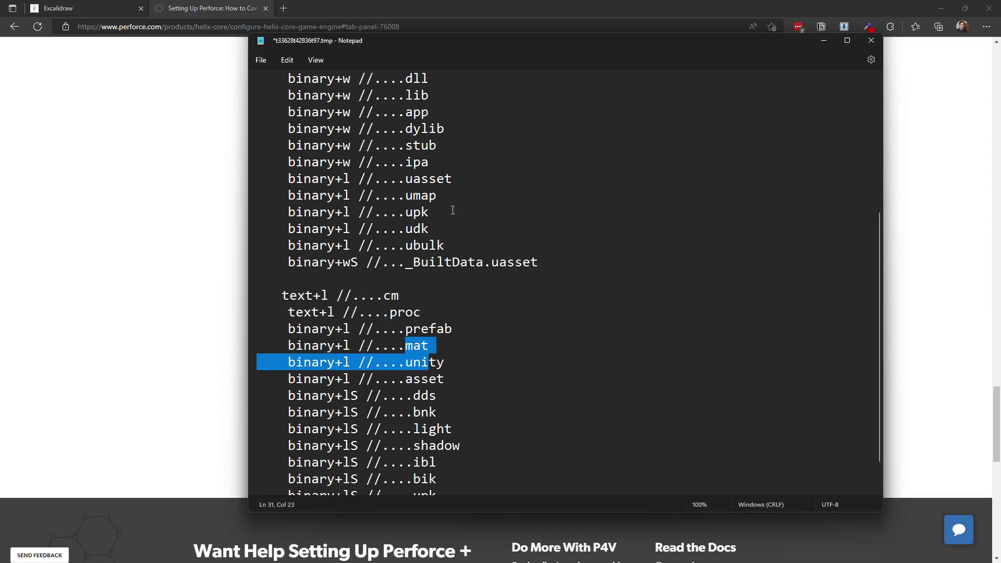
drag(449, 197, 400, 179)
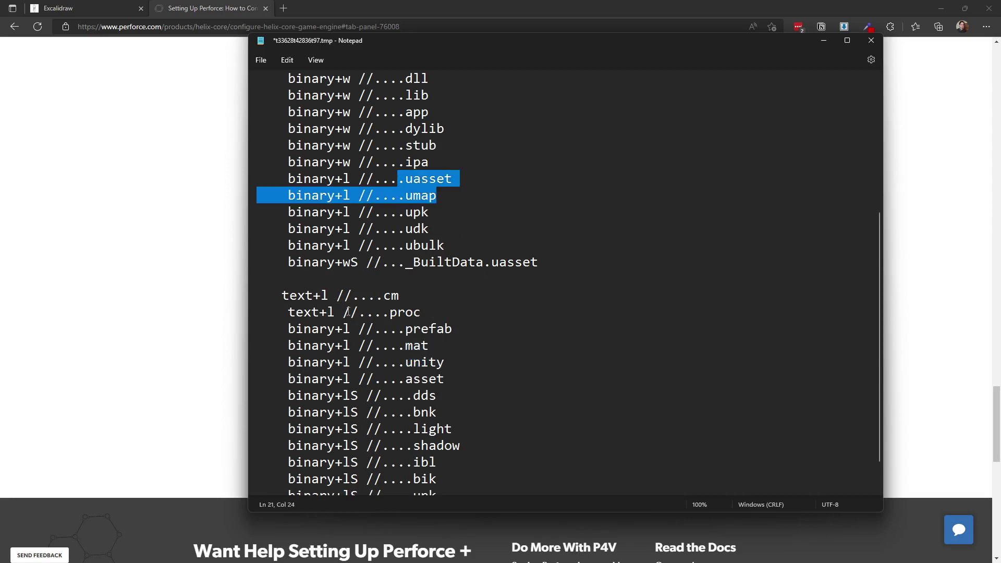
scroll(428, 377, down, 1)
scroll(474, 412, up, 4)
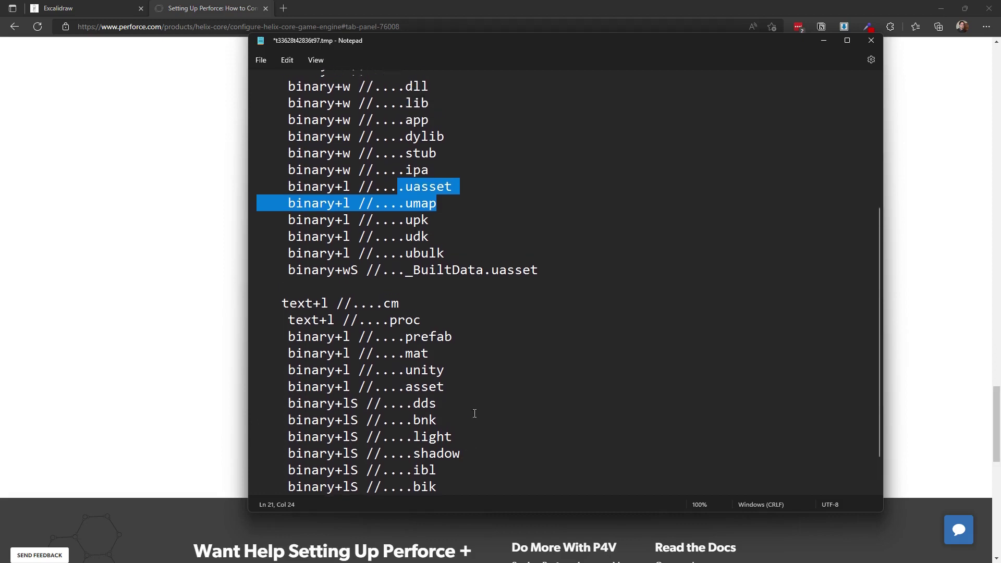
scroll(475, 412, down, 4)
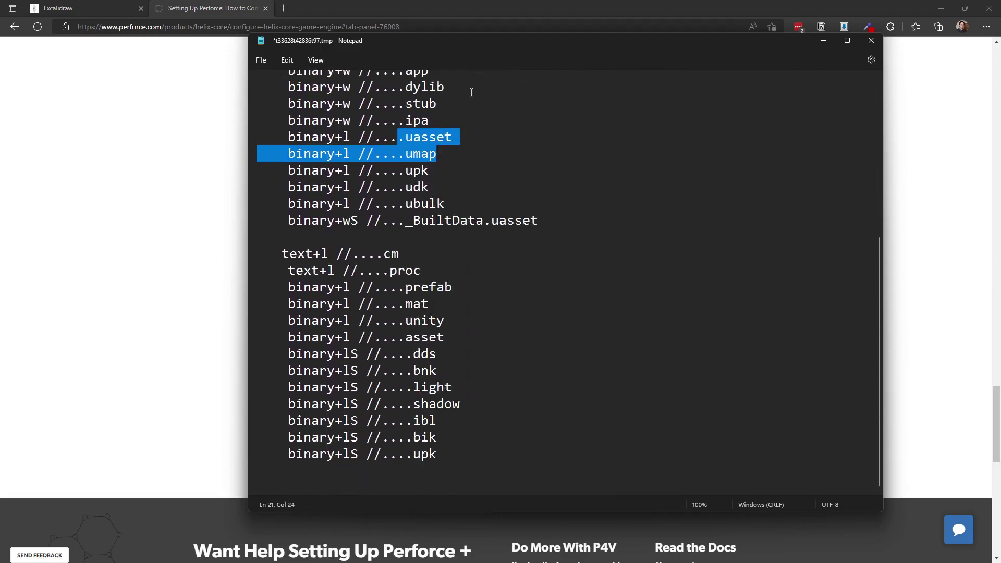
click(260, 60)
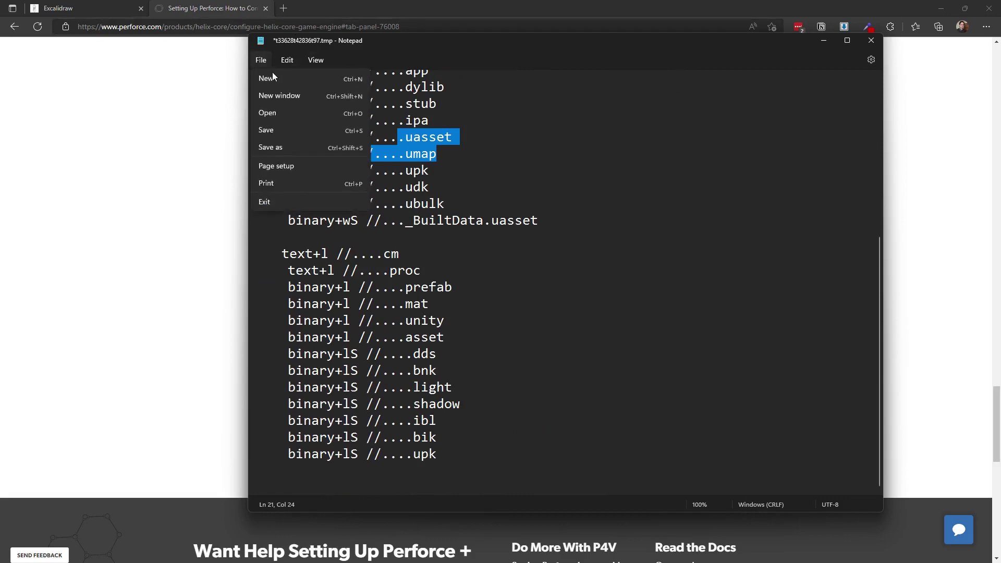
click(272, 130)
click(871, 40)
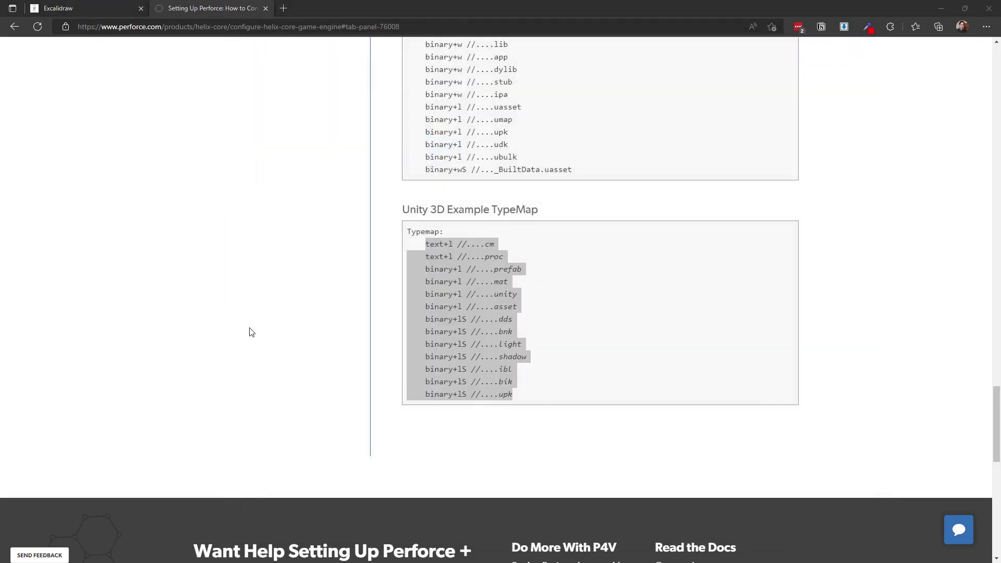
Switch to the command prompt, check the response to p4 typemap and minimize the window
key(alt+Tab)
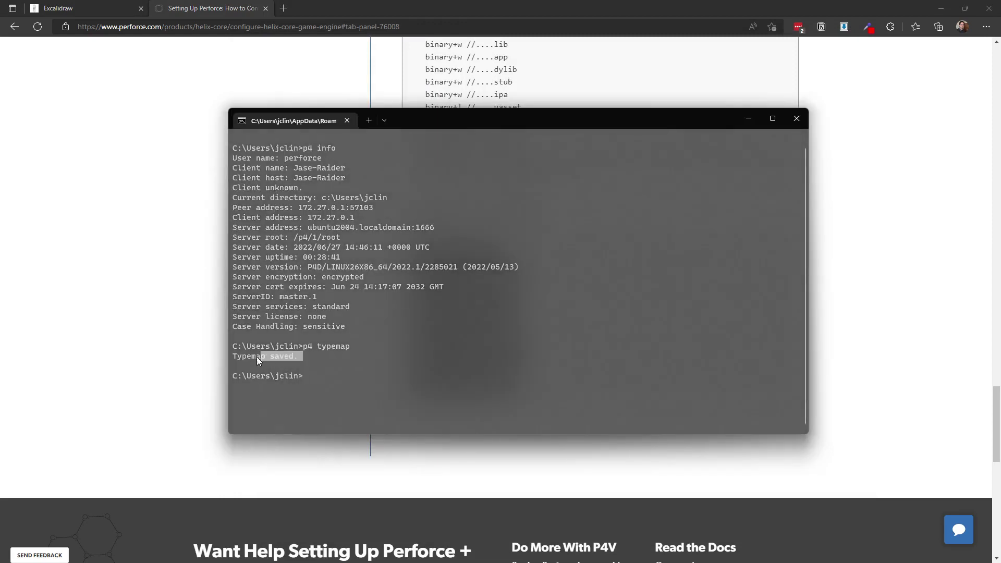
click(252, 357)
drag(305, 345, 322, 357)
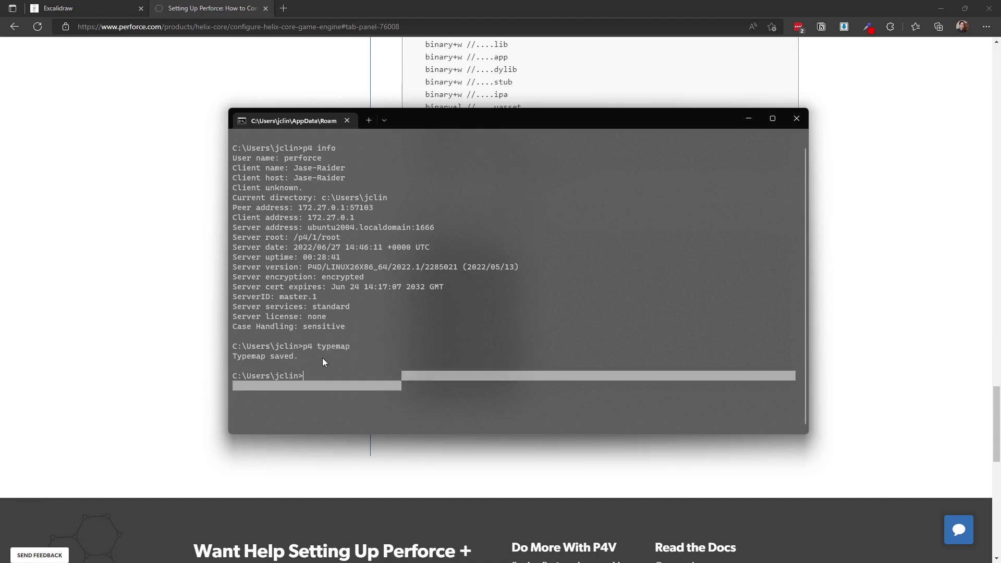
click(427, 348)
click(748, 120)
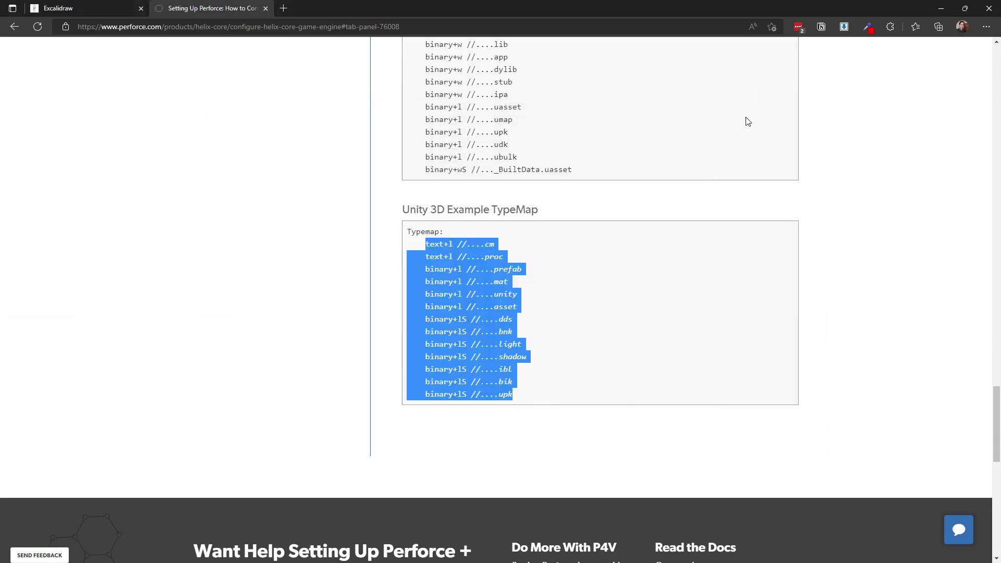
Switch to the Excalidraw checklist and review the superuser tasks for creating the depot and setting up the typemap
click(42, 11)
click(400, 280)
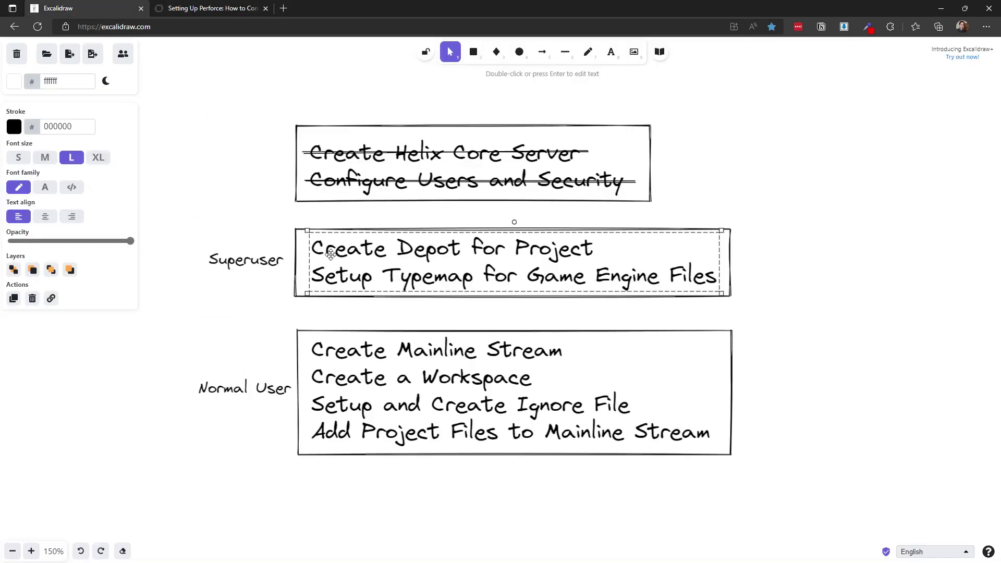
double_click(331, 253)
click(331, 254)
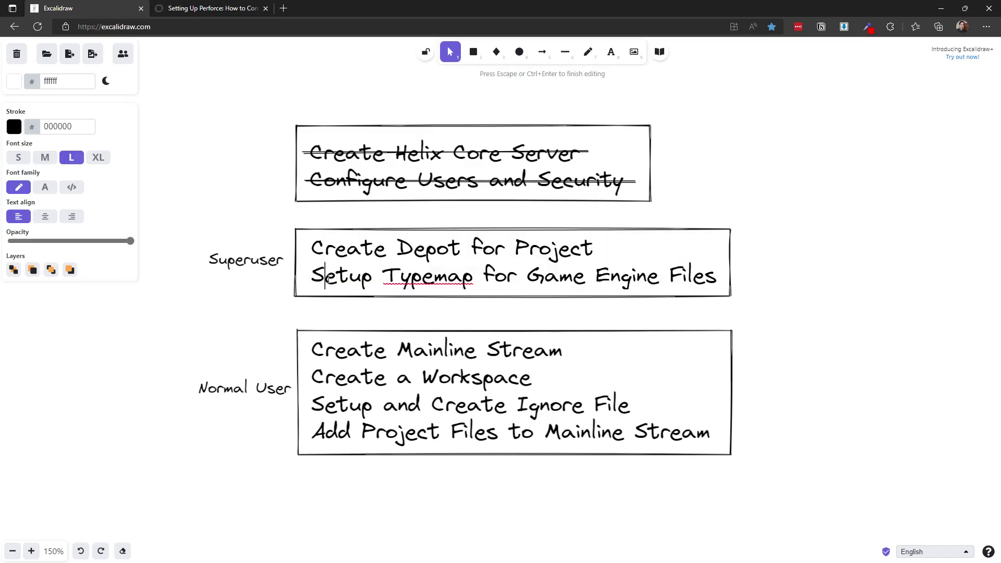
triple_click(328, 279)
click(342, 318)
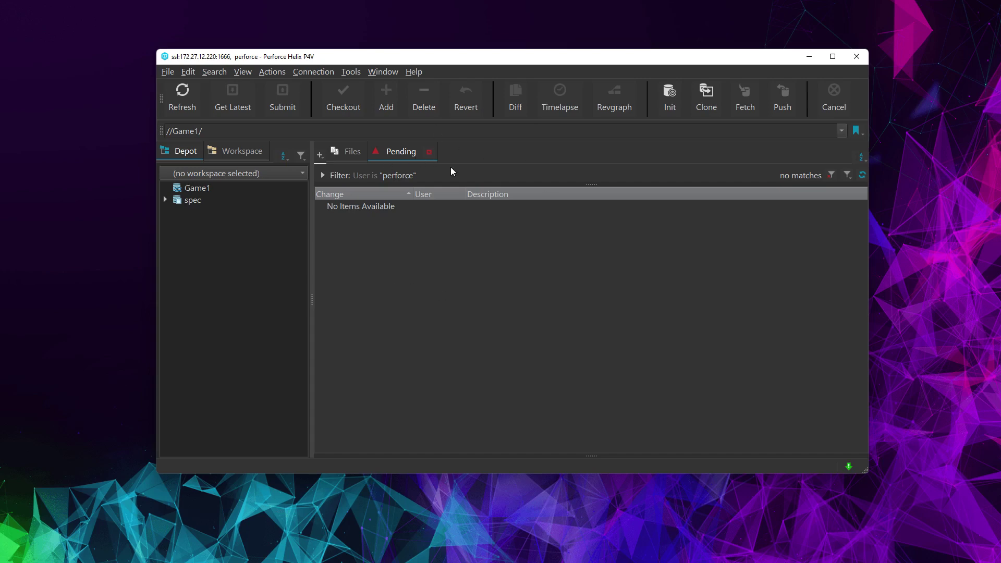
Switch to P4V, open the Stream Graph and check that its selected depot is Game1
click(323, 158)
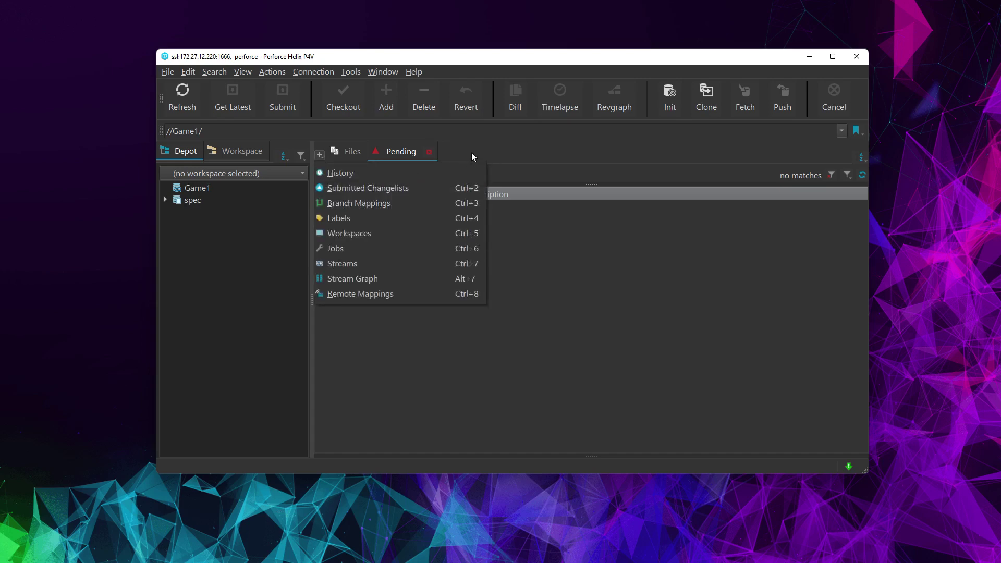
click(363, 277)
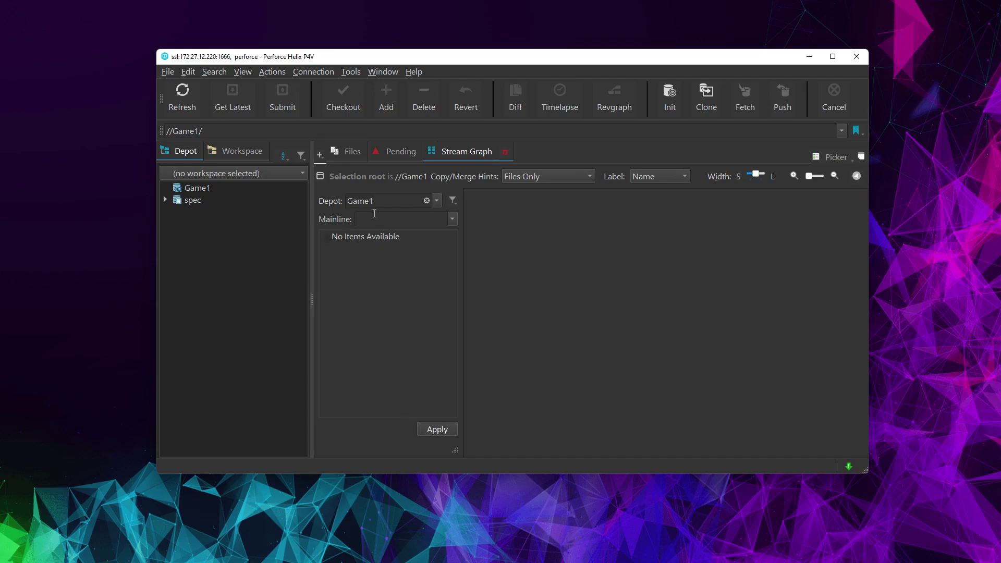
drag(396, 203, 335, 203)
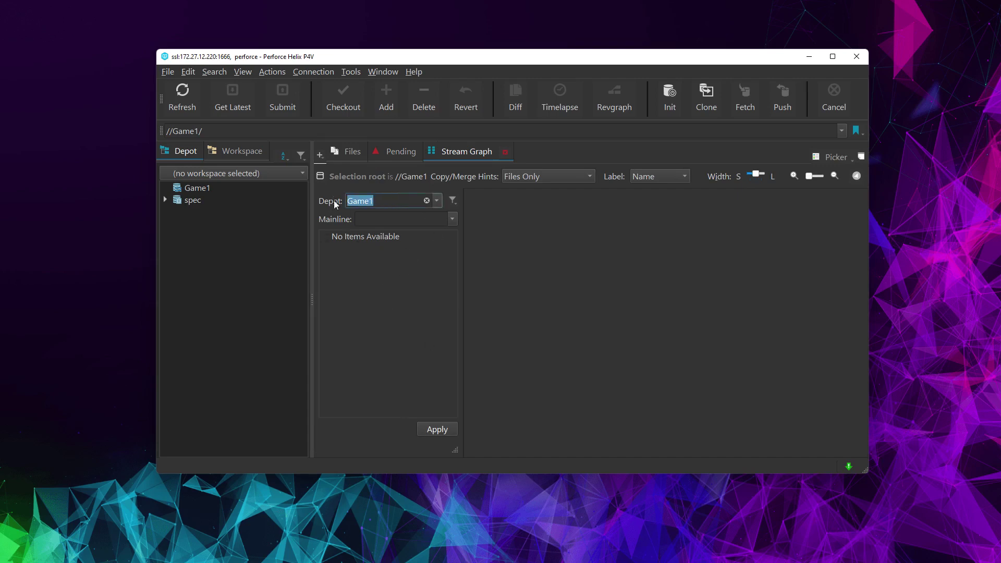
click(211, 193)
click(373, 202)
click(376, 294)
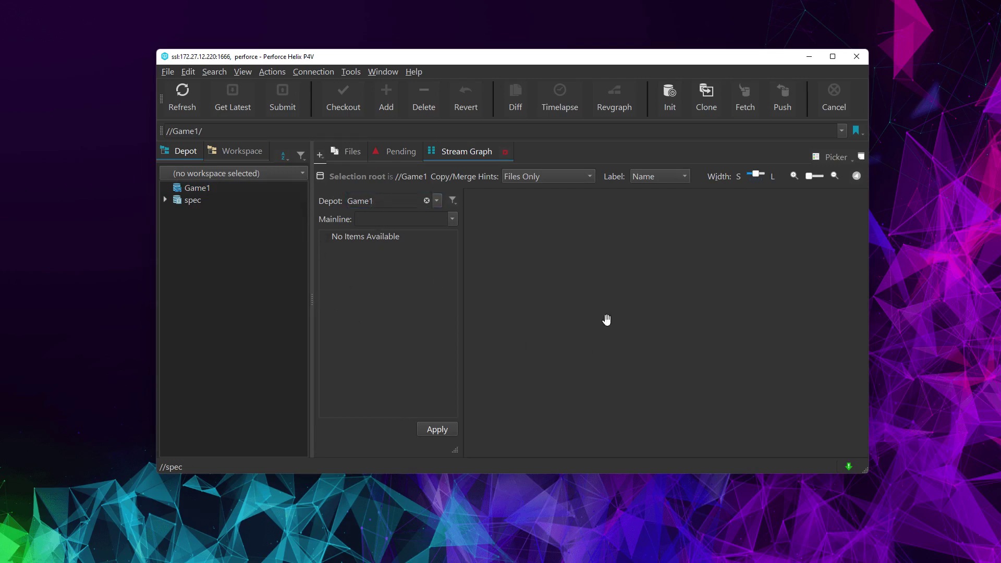
Create a mainline stream named Main in the Game1 depot
right_click(651, 322)
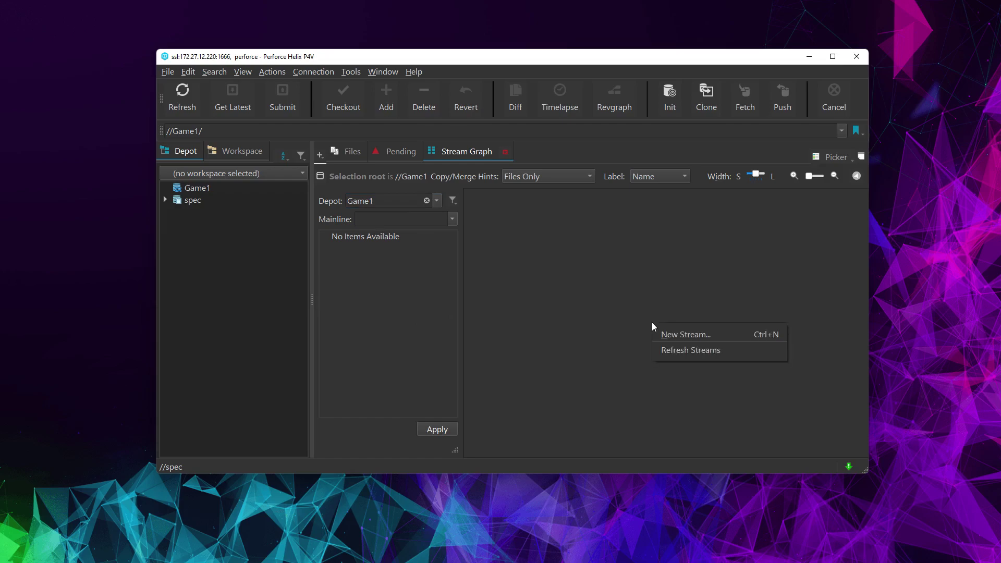
click(678, 335)
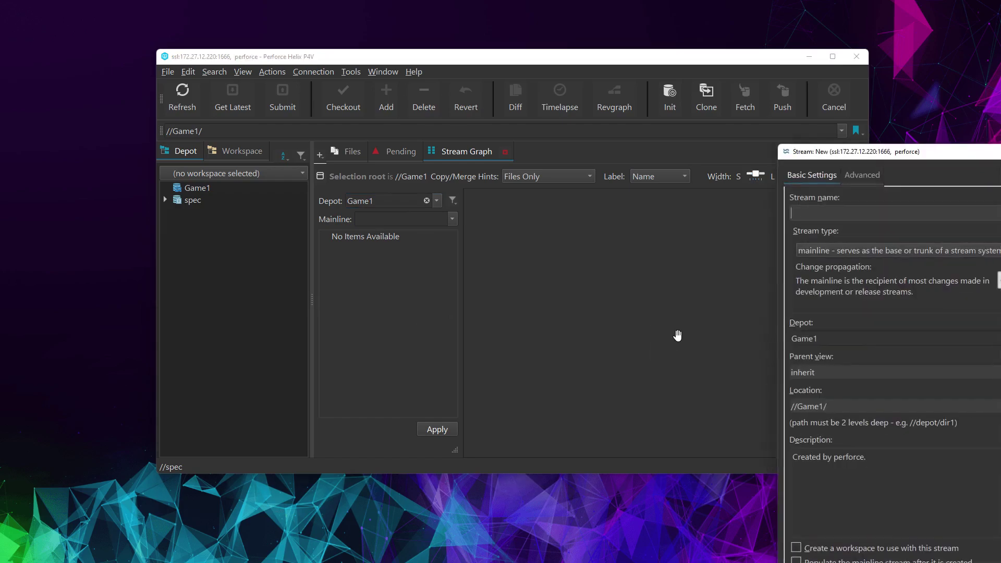
drag(865, 157, 517, 81)
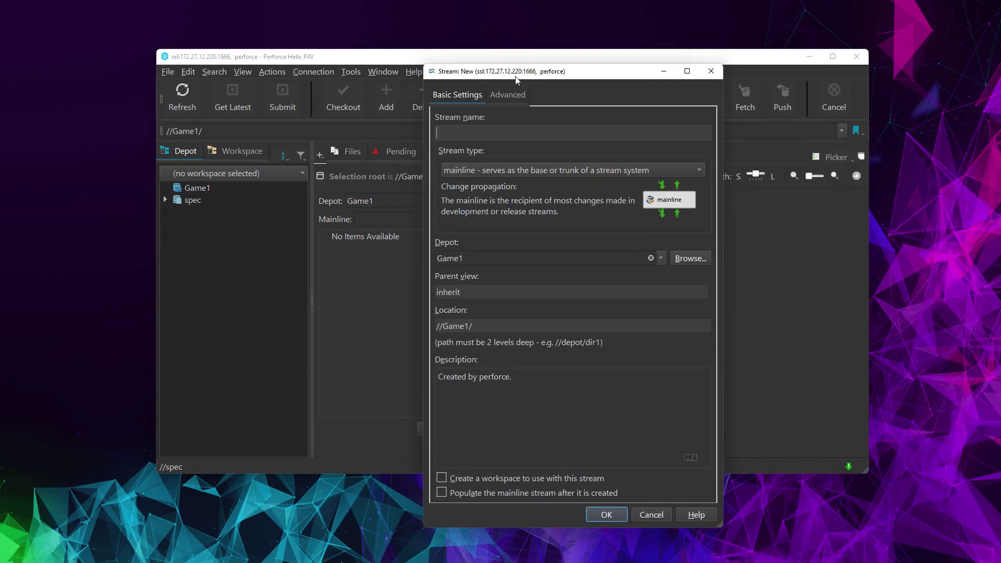
text(Main)
click(606, 515)
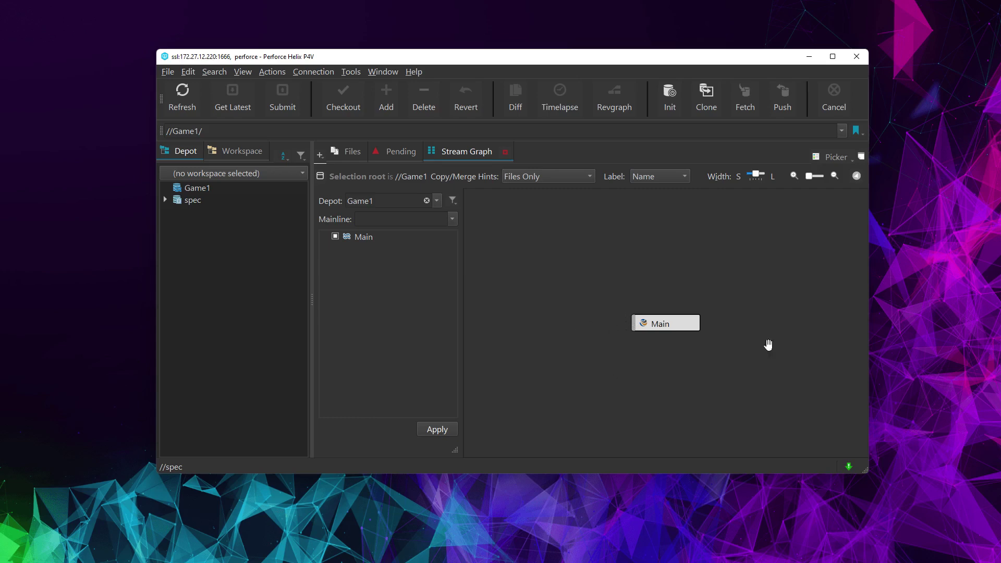
Choose to work in the Main stream and start a new workspace for it
right_click(654, 324)
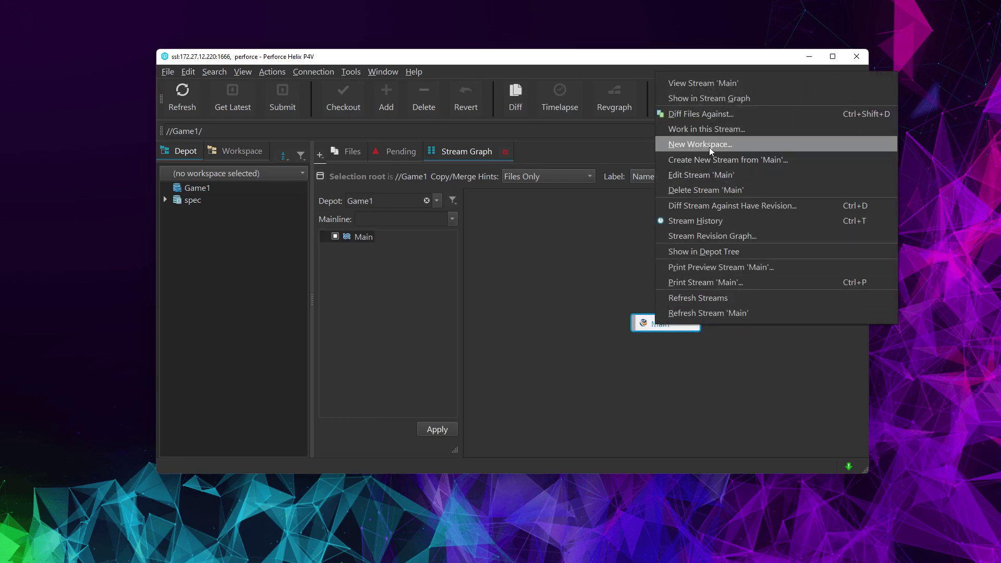
click(738, 132)
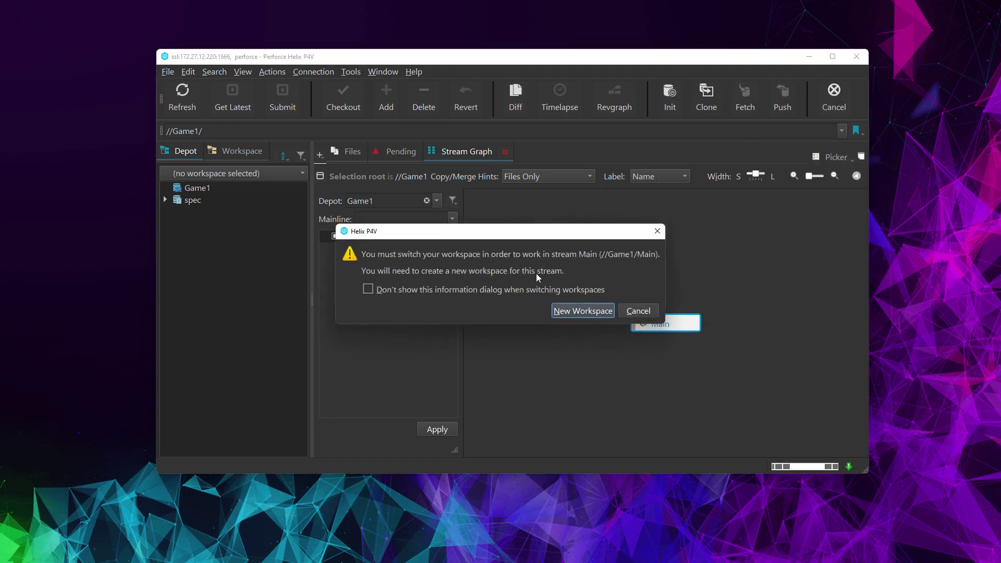
click(585, 312)
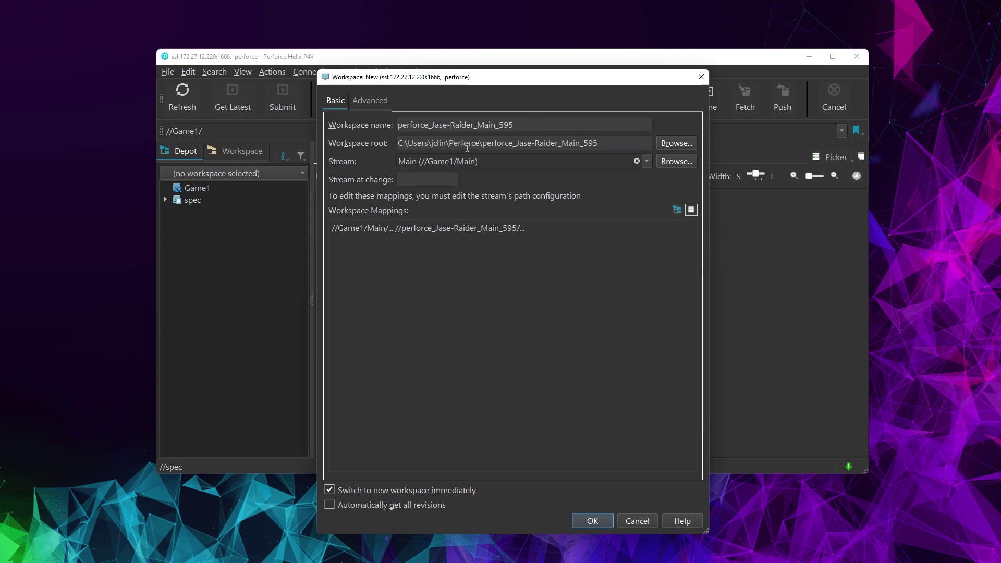
Set the new workspace's root to C:\P4_Workspaces\ by browsing to the P4_Workspaces folder and adding a trailing backslash
click(678, 145)
click(363, 343)
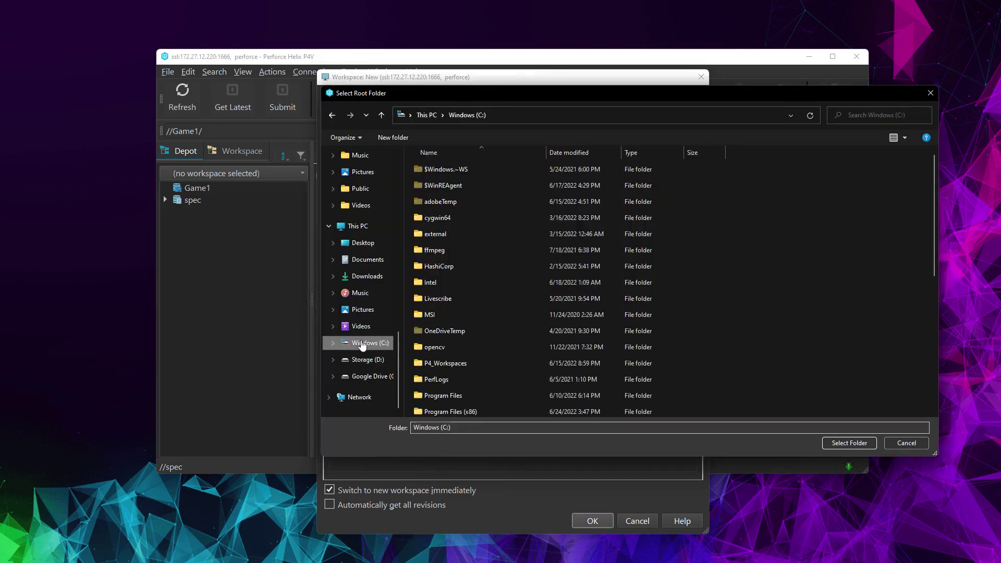
click(437, 364)
double_click(437, 363)
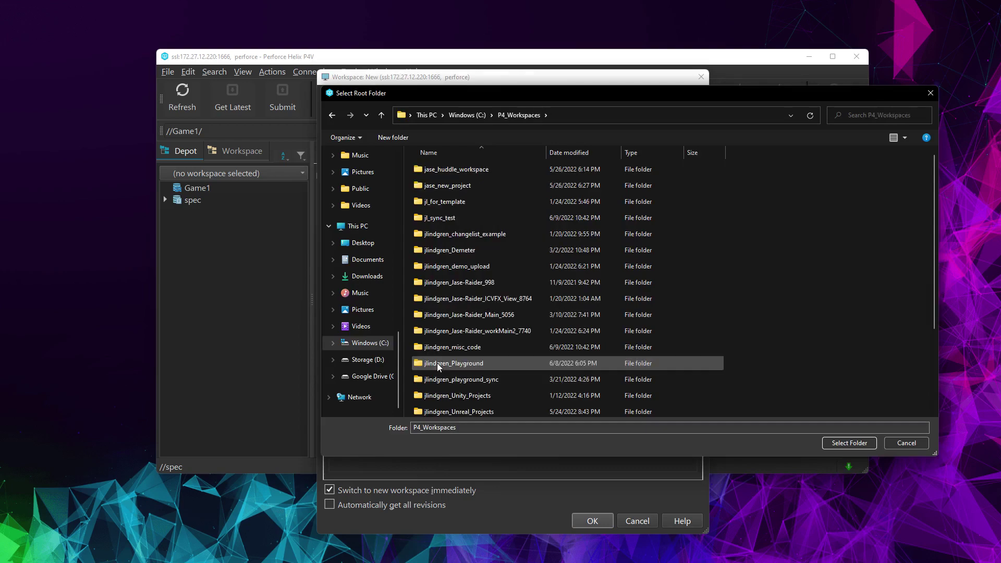
click(833, 443)
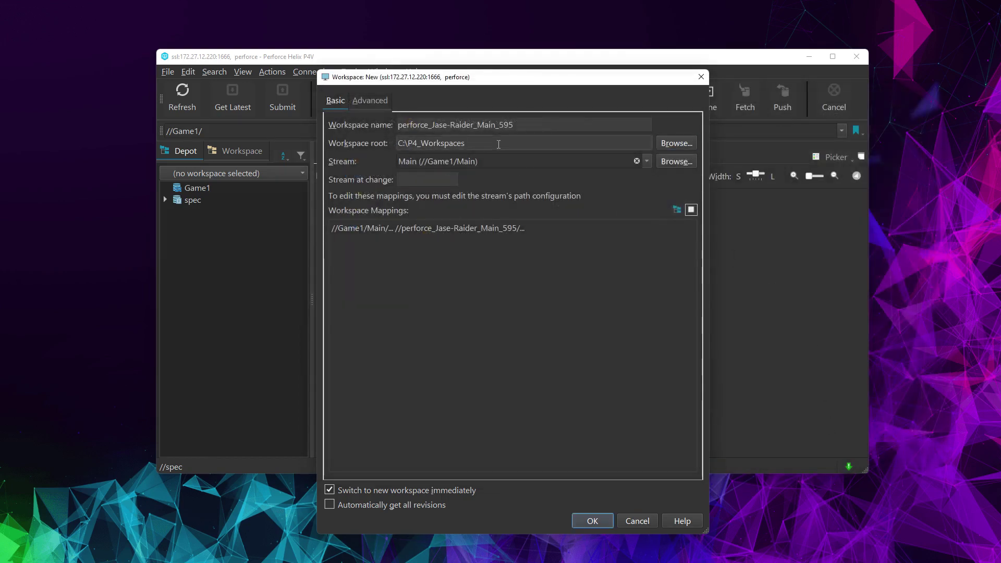
text(\)
Review the parts of the default workspace name and append a subfolder named with the owner's first name plus _Game1 to the workspace root
double_click(408, 125)
drag(397, 125, 428, 127)
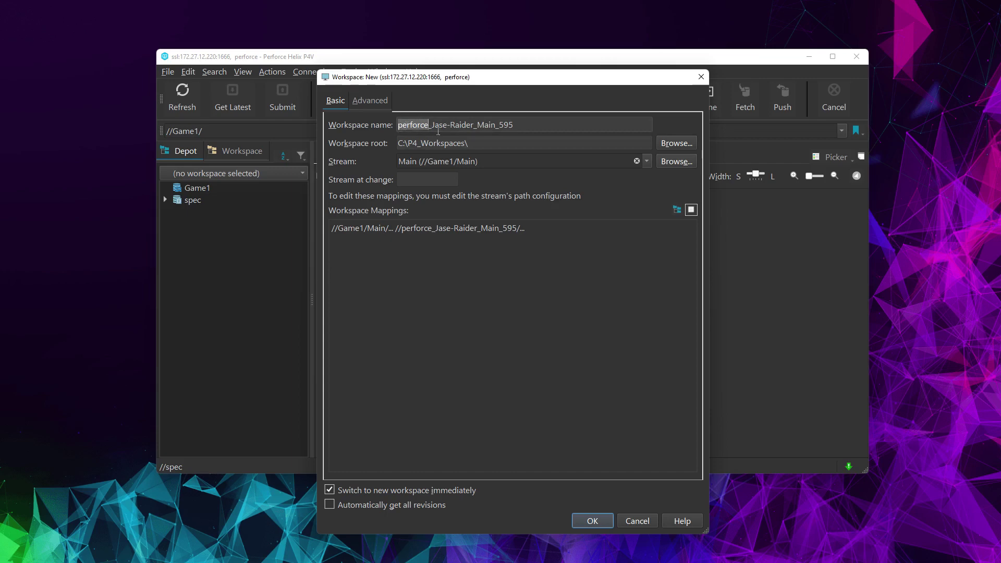
click(432, 125)
drag(432, 124, 516, 125)
click(511, 125)
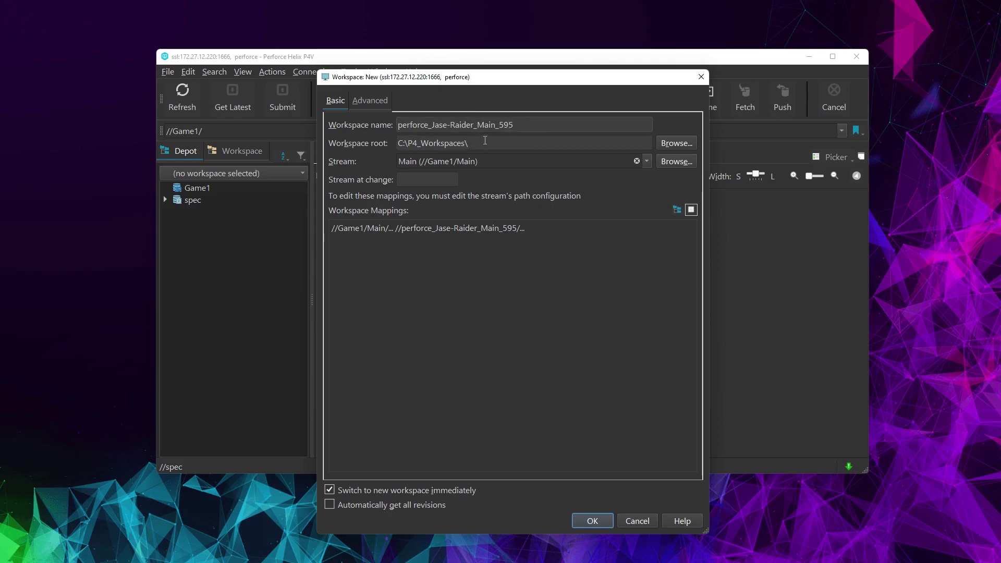
click(485, 143)
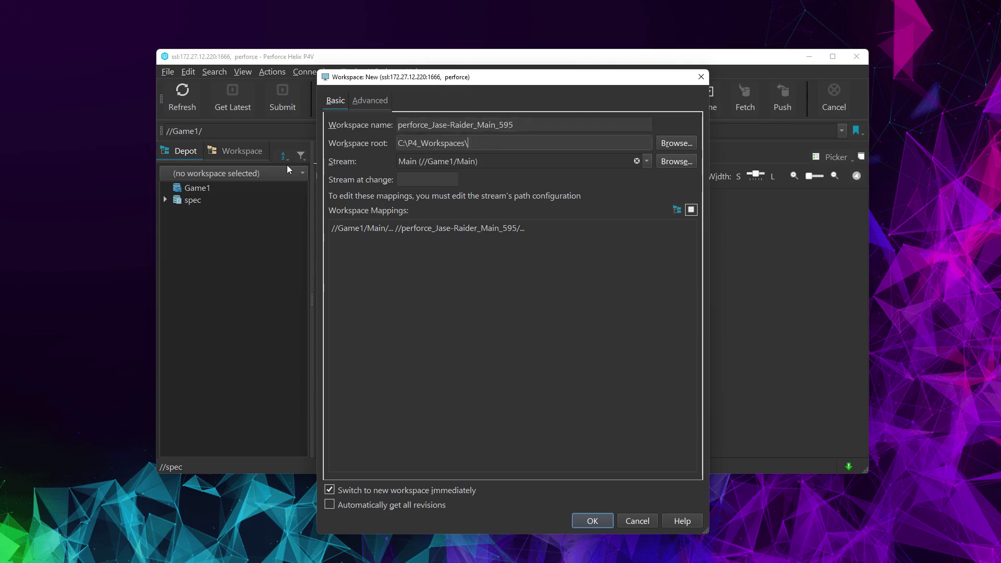
text(jase_Game1)
drag(477, 124, 491, 123)
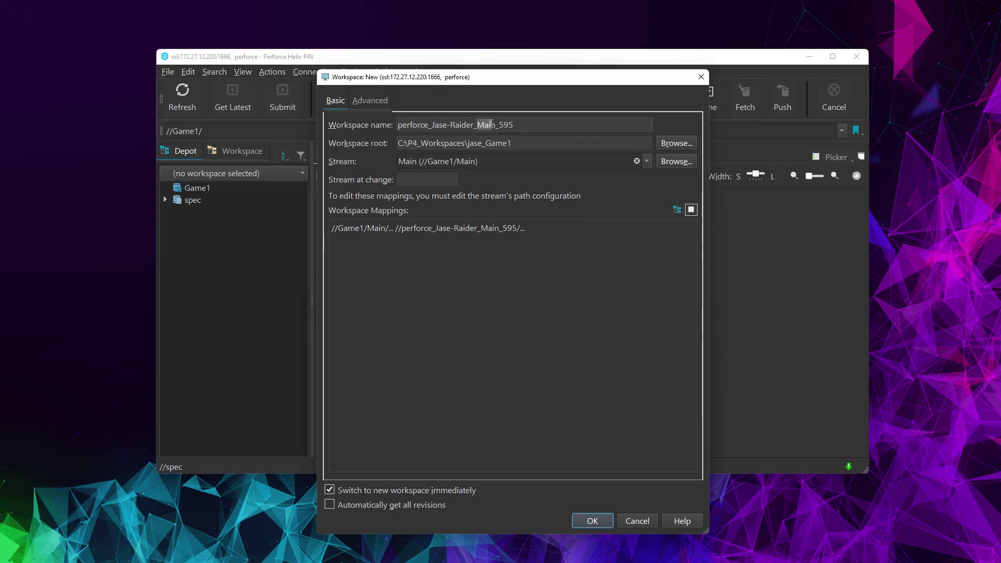
click(530, 125)
drag(521, 143, 467, 144)
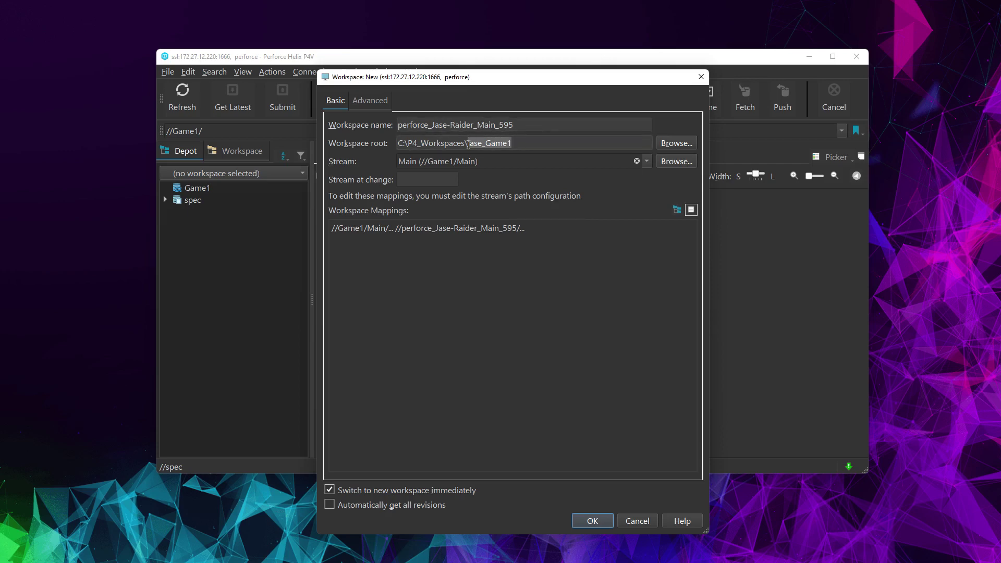
click(525, 146)
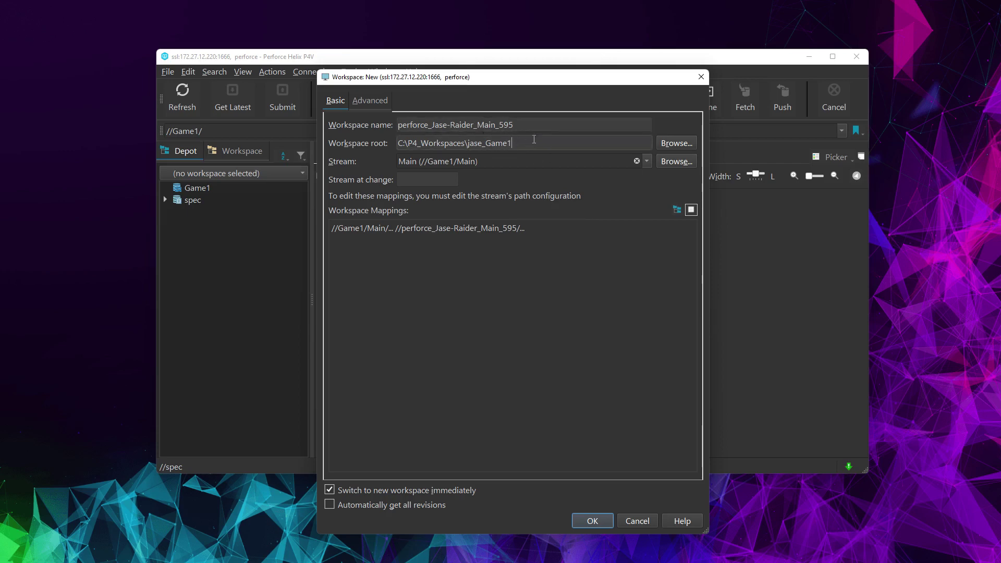
Copy the root's subfolder name into the workspace name and open the workspace's advanced settings
drag(526, 144, 473, 143)
key(ctrl+c)
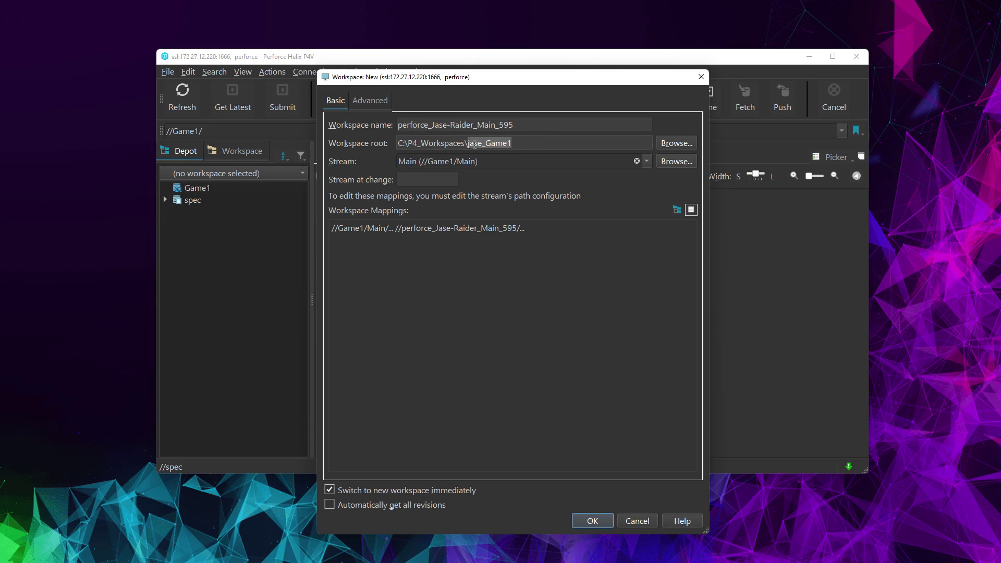
triple_click(537, 124)
key(ctrl+v)
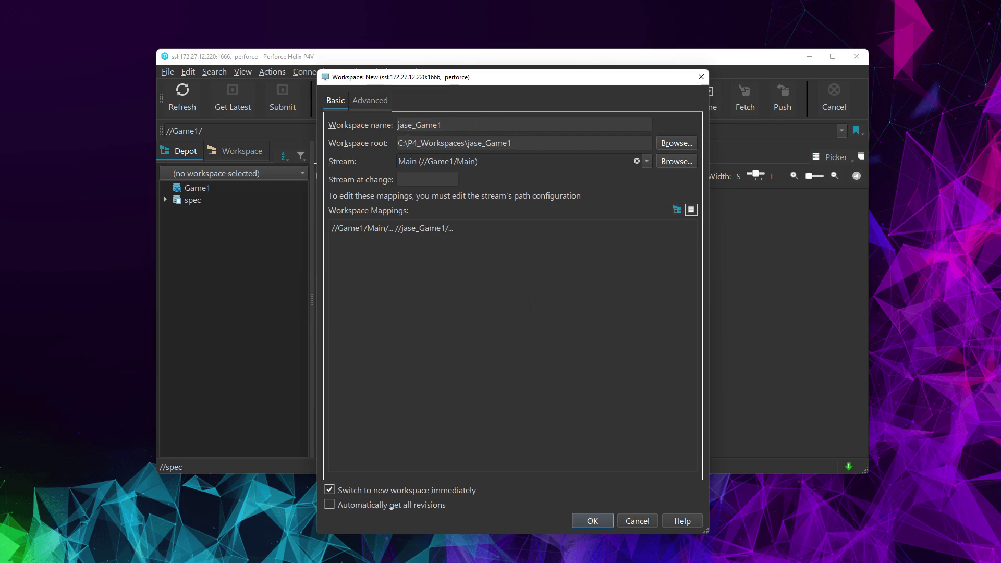
click(361, 100)
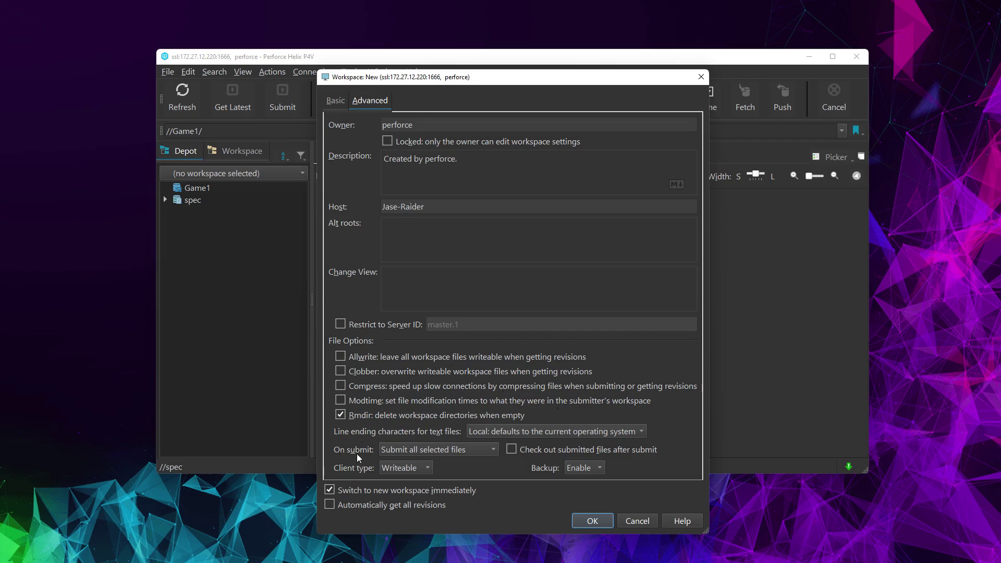
Set the workspace's on-submit behaviour to Revert unchanged files
click(443, 451)
click(464, 449)
click(473, 448)
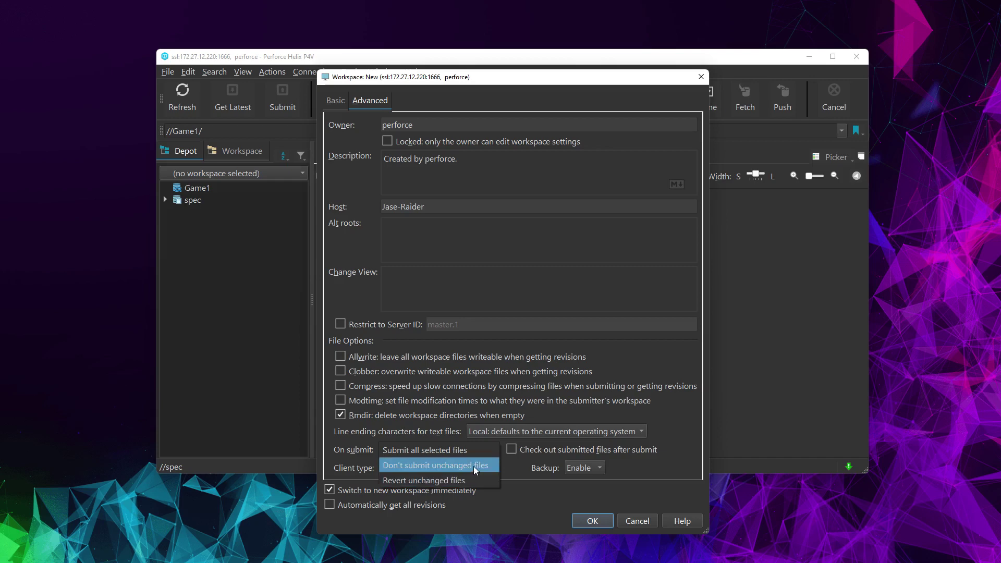
click(428, 479)
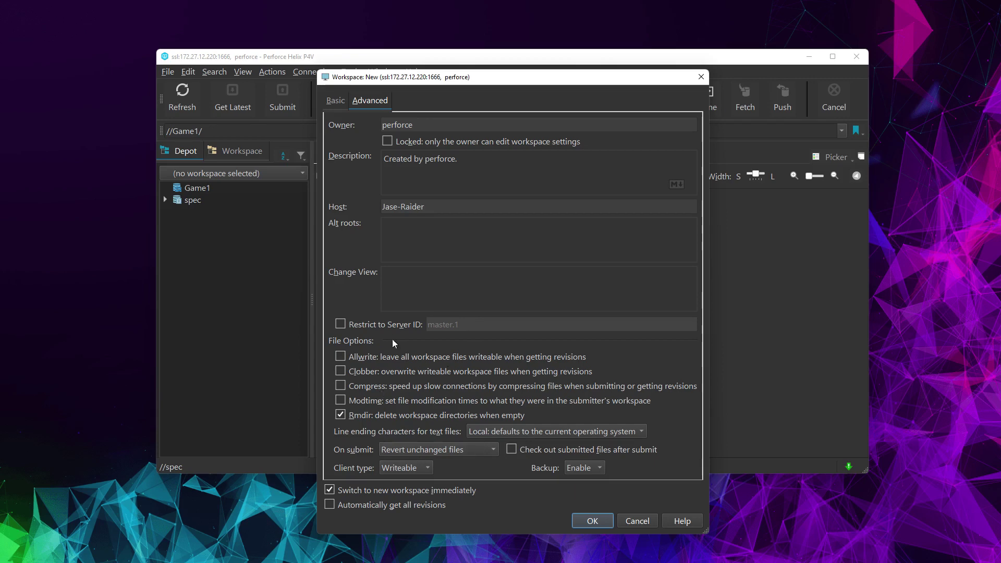
Create the workspace with automatic getting of all revisions enabled, and decline to populate the empty Main stream
click(337, 100)
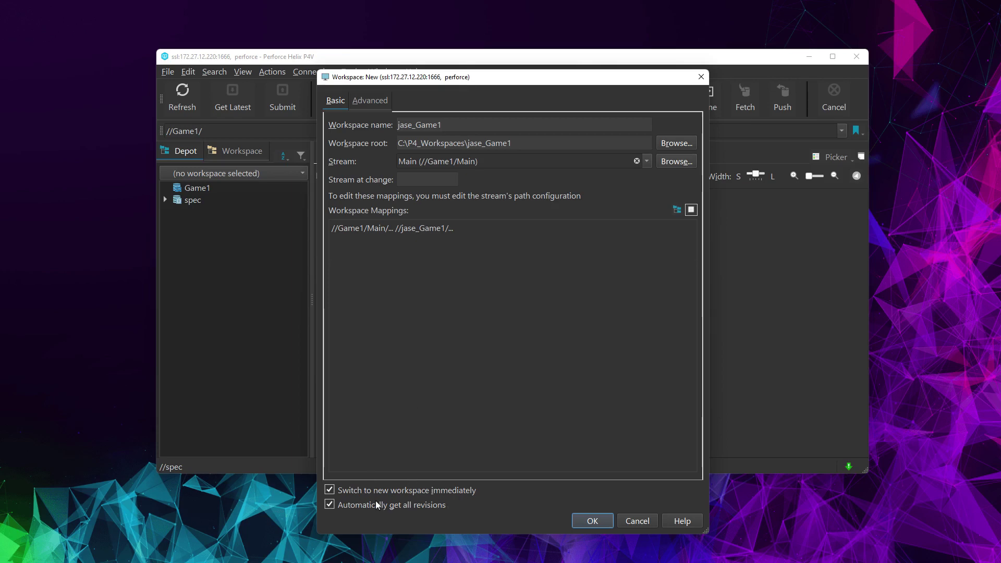
click(592, 521)
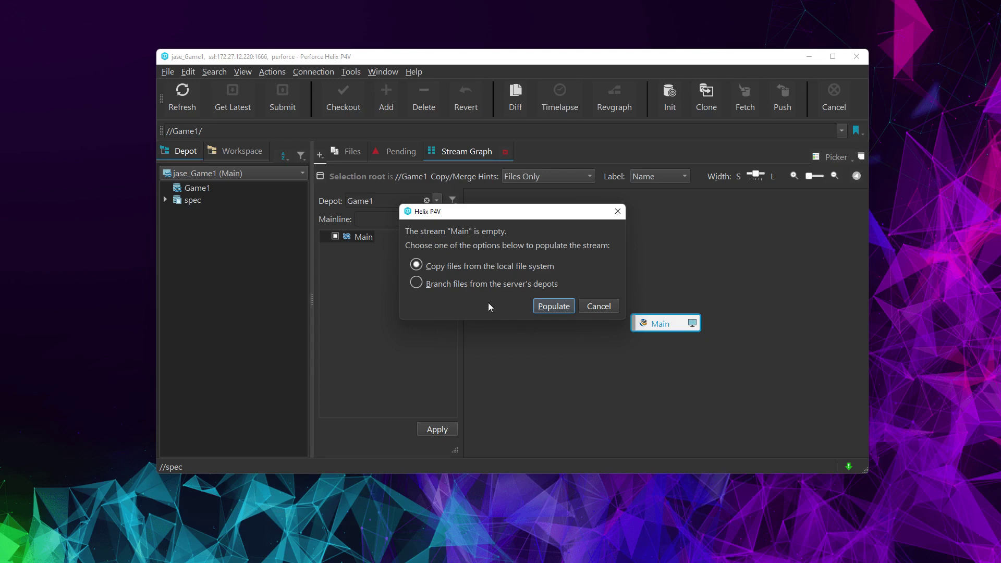
click(600, 308)
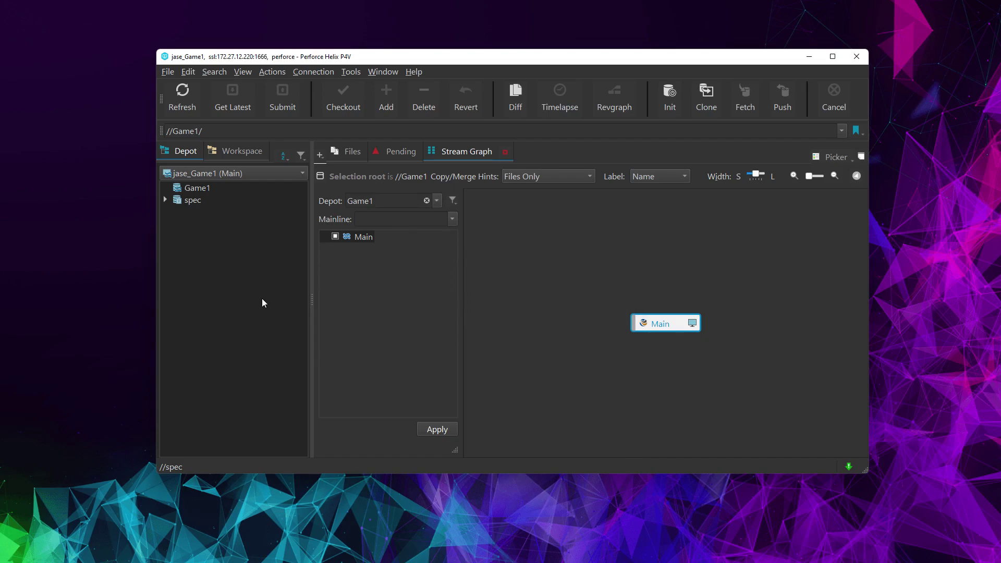
Display the new workspace's local folder tree instead of the depot tree
click(221, 151)
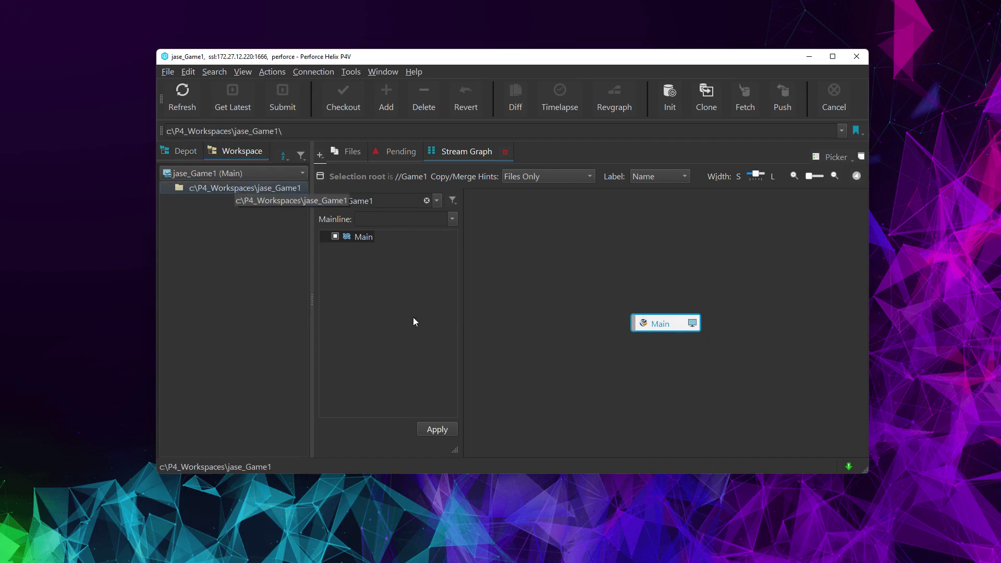
click(599, 355)
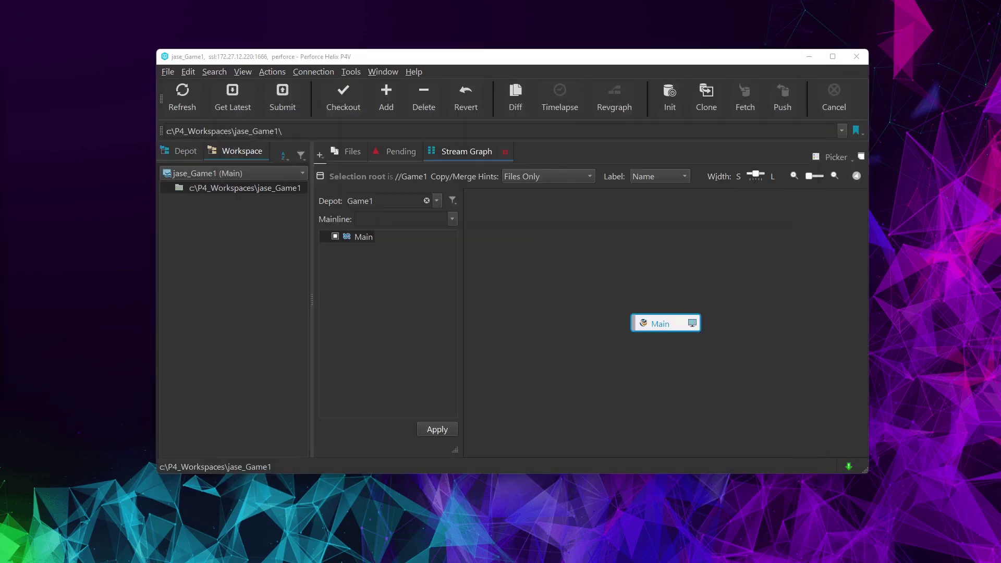
click(215, 313)
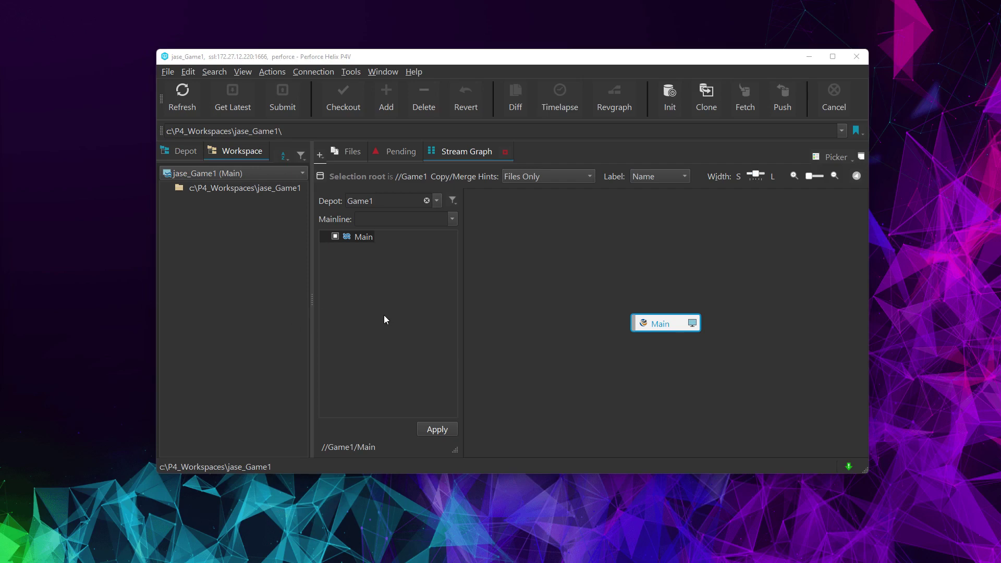
Switch to the command prompt and run p4 set P4IGNORE=.p4ignore to define the ignore file name
key(alt+Tab)
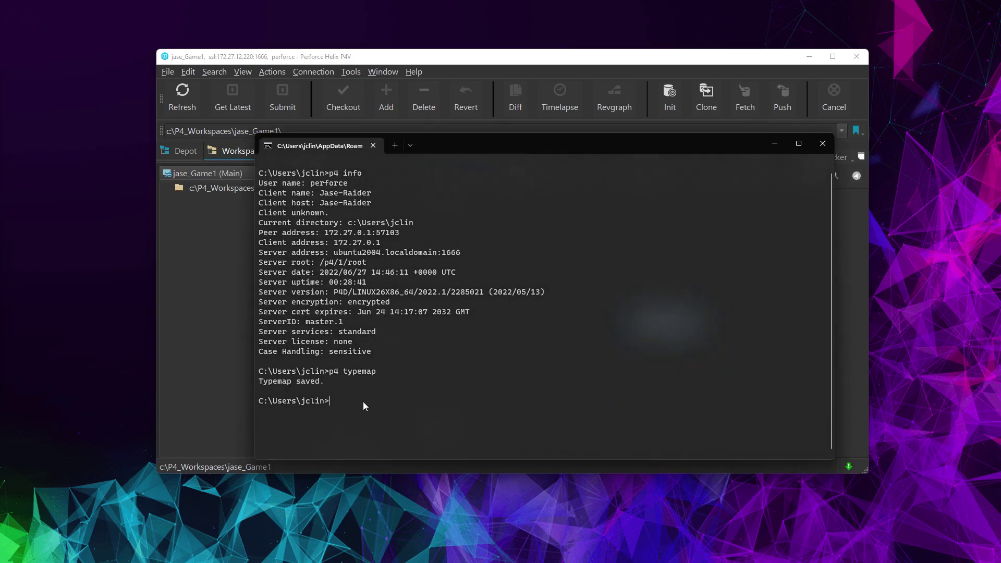
text(p4 set P4IGNORE=)
text(.p4ignore)
text(.txt)
key(BackSpace)
key(BackSpace)
key(BackSpace)
key(BackSpace)
key(Return)
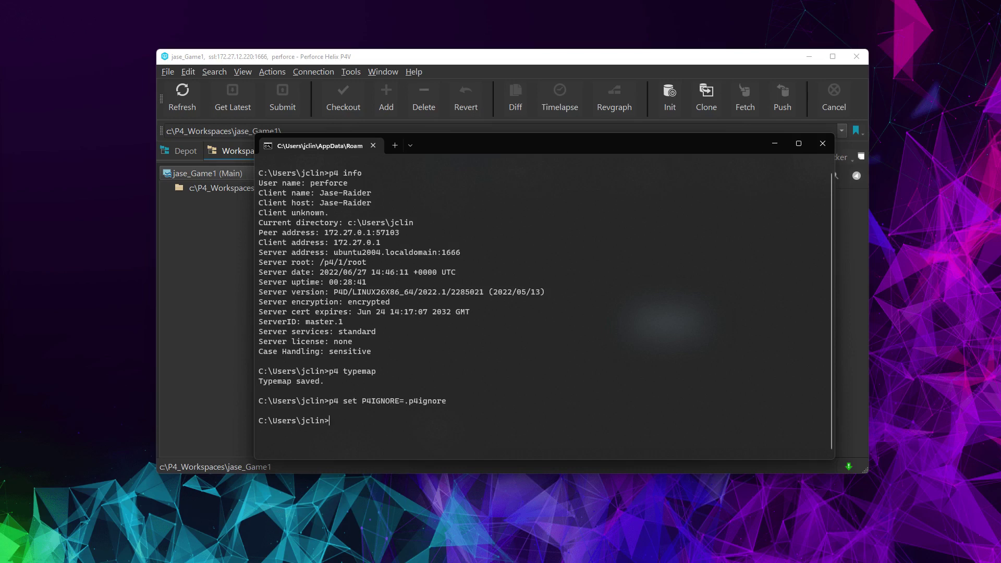
Return to P4V, show the workspace root folder in File Explorer and open that folder
click(212, 282)
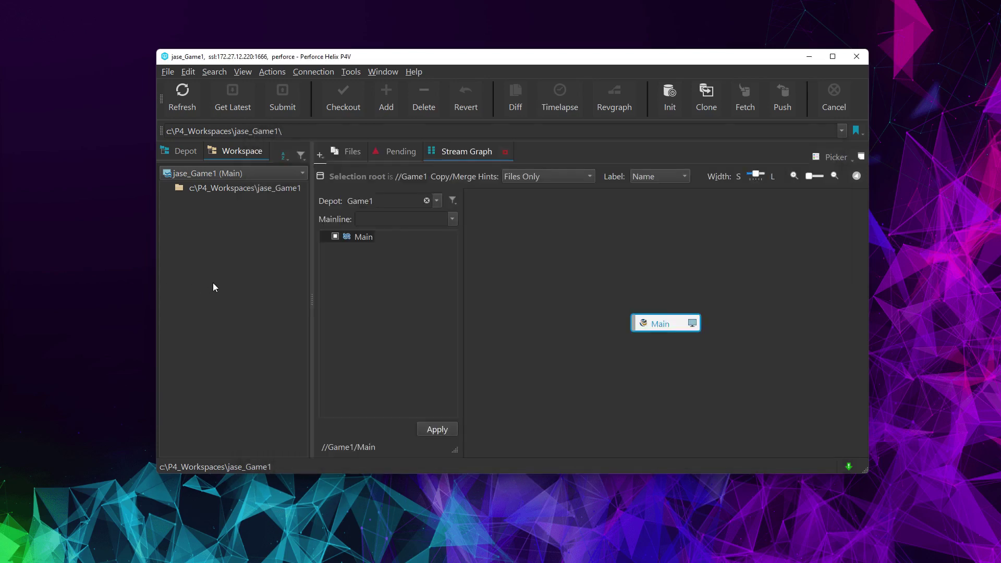
right_click(241, 187)
mouse_move(308, 428)
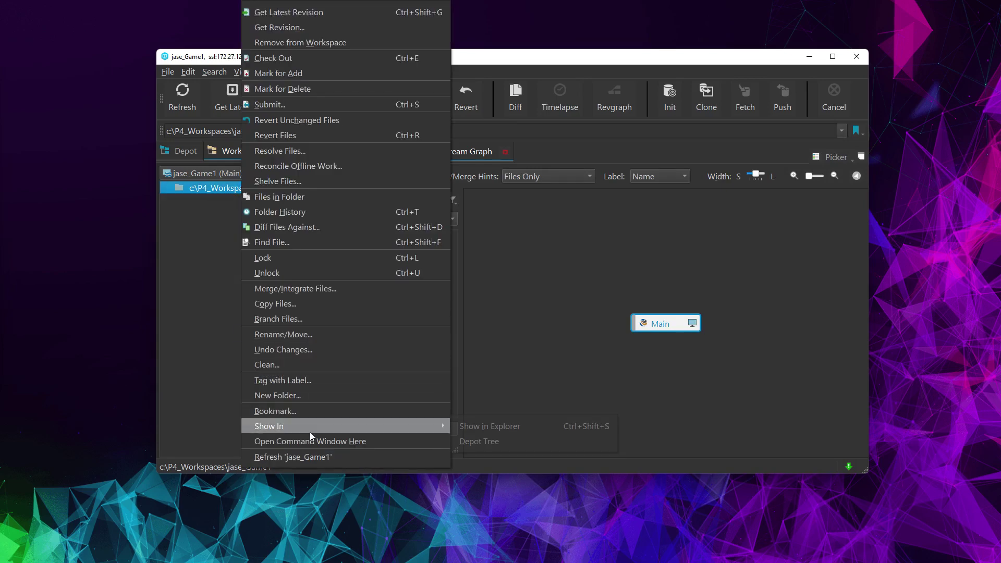
click(516, 427)
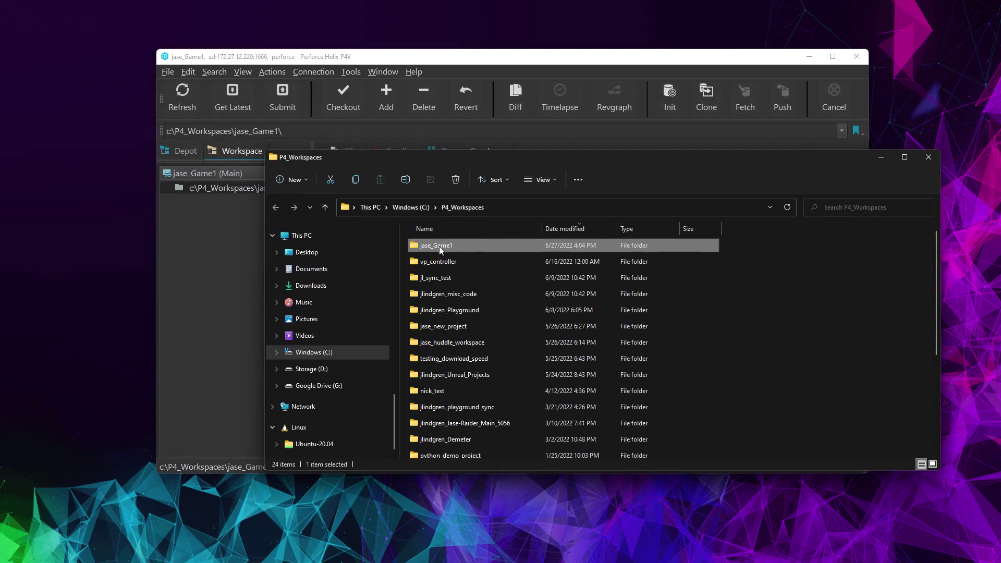
double_click(431, 248)
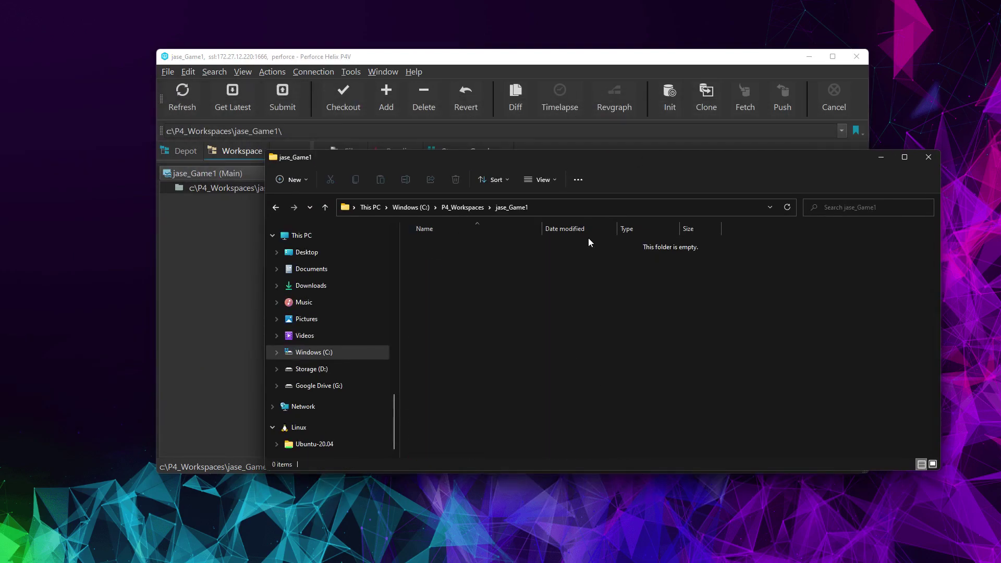
Create a text document named .p4ignore, without the .txt extension, in the workspace folder and open it in Notepad
right_click(491, 317)
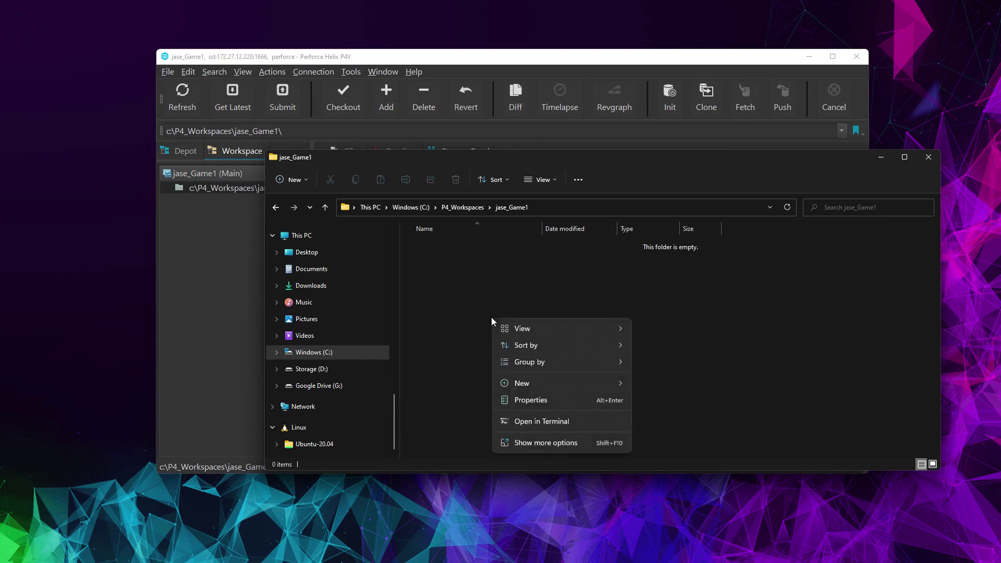
mouse_move(547, 382)
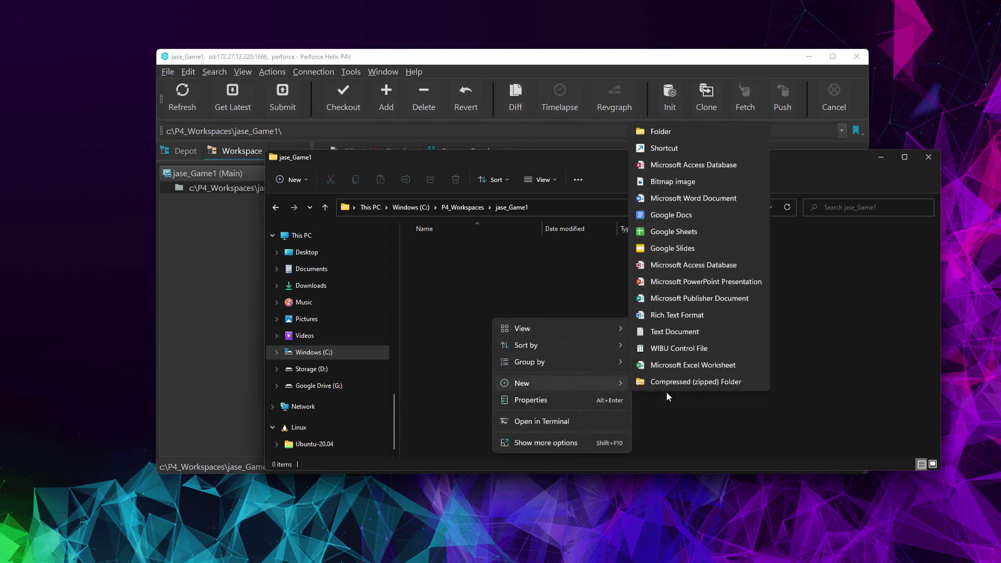
click(688, 331)
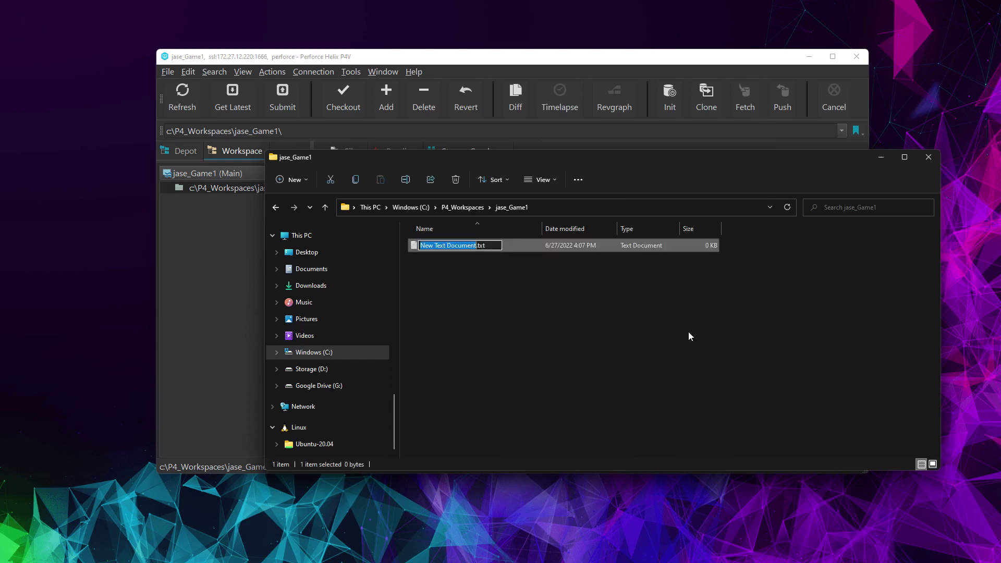
text(.p4ignore)
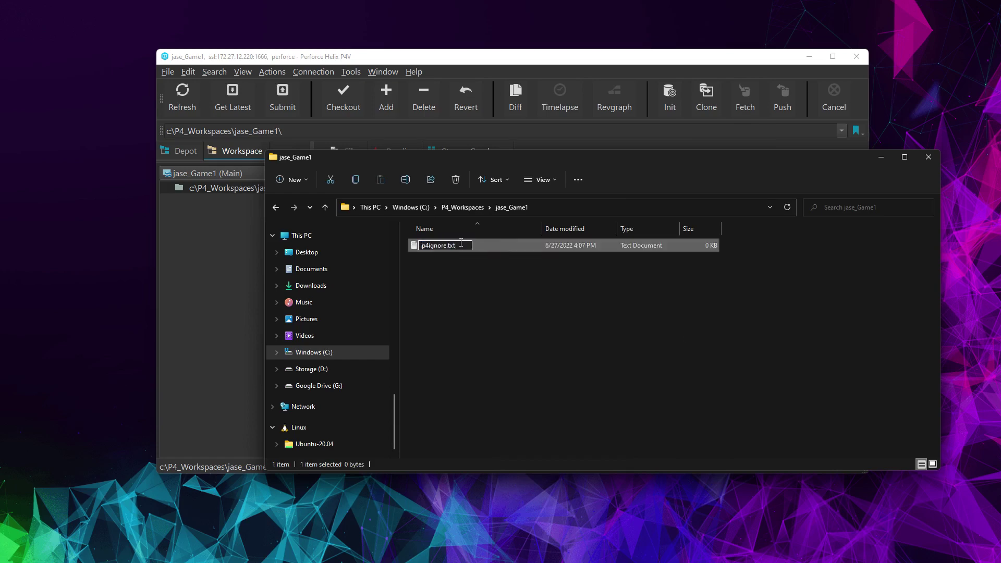
key(BackSpace)
key(BackSpace)
key(BackSpace)
key(BackSpace)
key(Return)
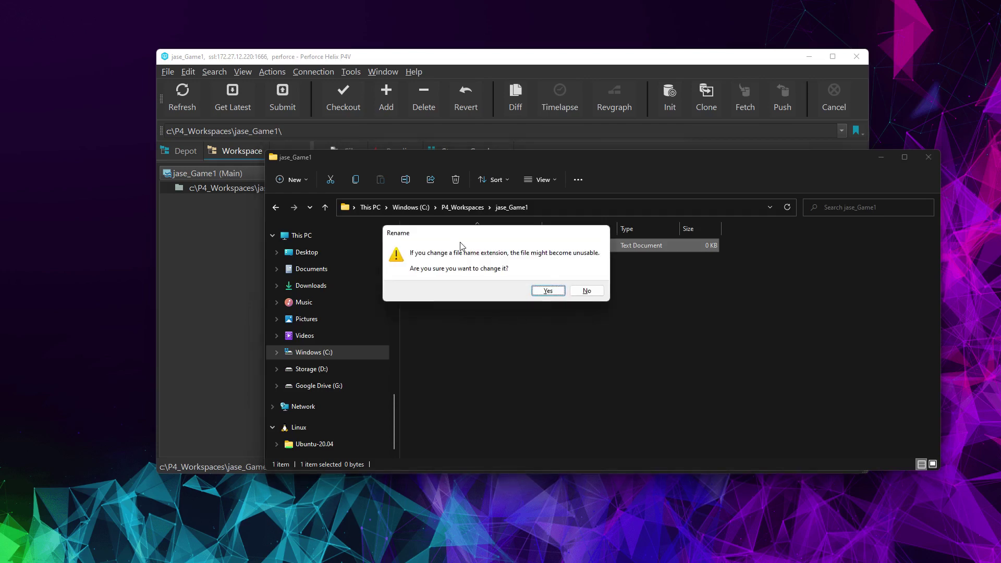
key(Return)
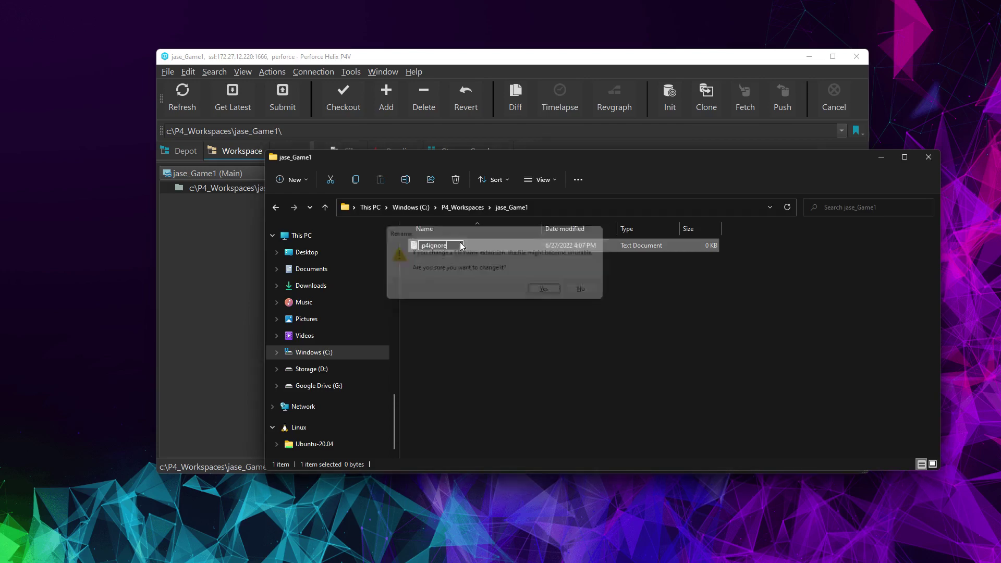
click(458, 289)
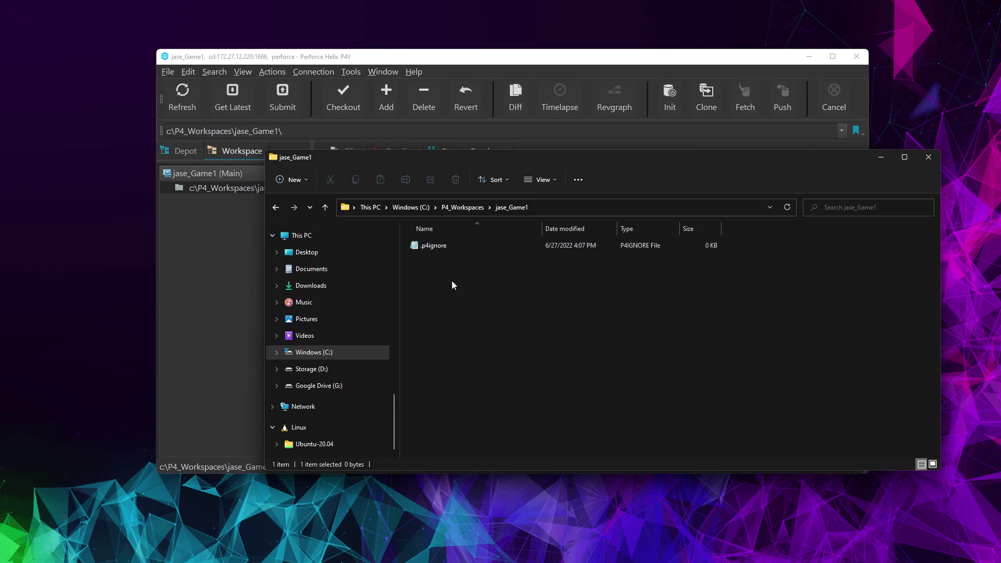
click(430, 247)
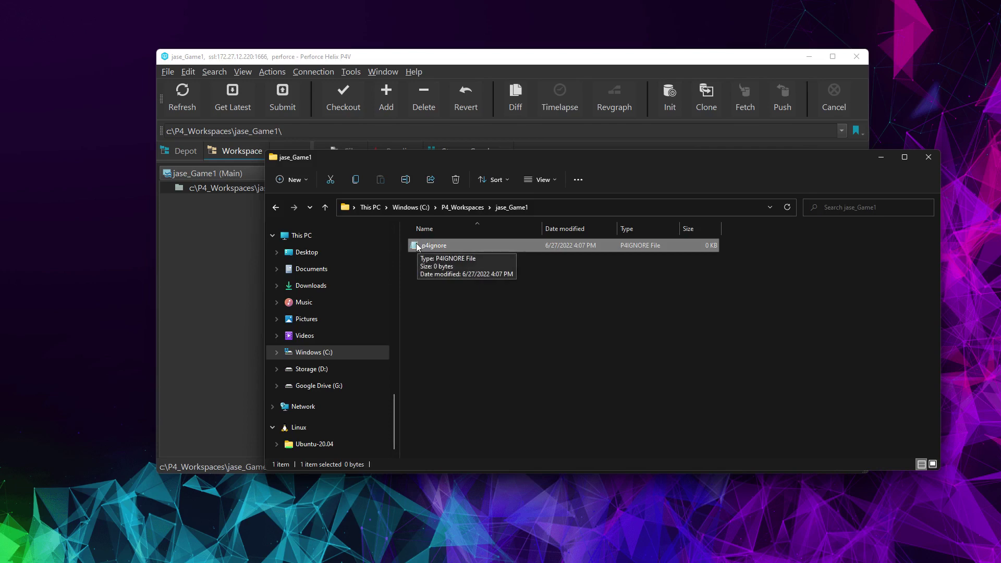
double_click(417, 246)
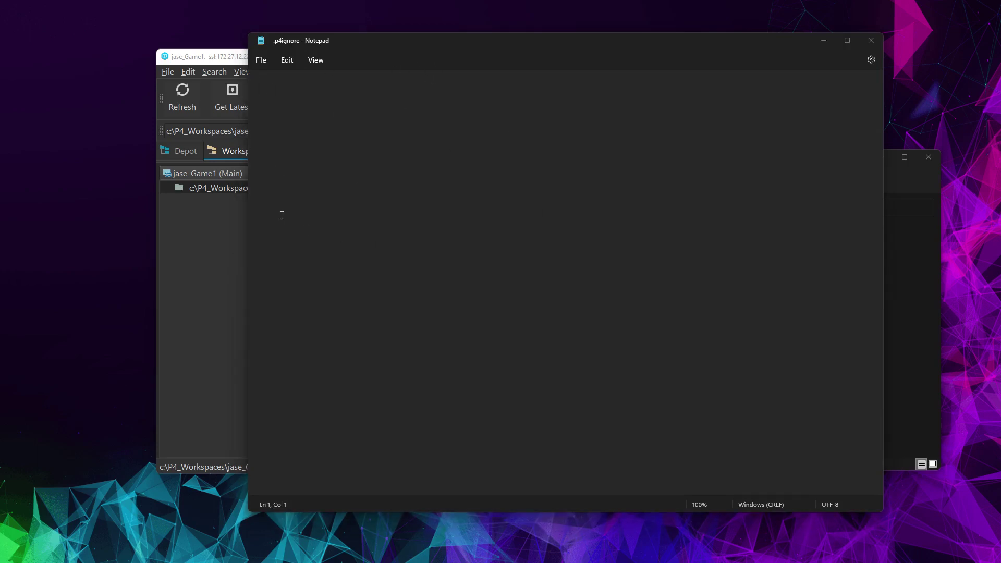
Switch to the Perforce setup guide in the browser and go through Set Up and Create the Ignore File to its example ignore files
key(alt+Tab)
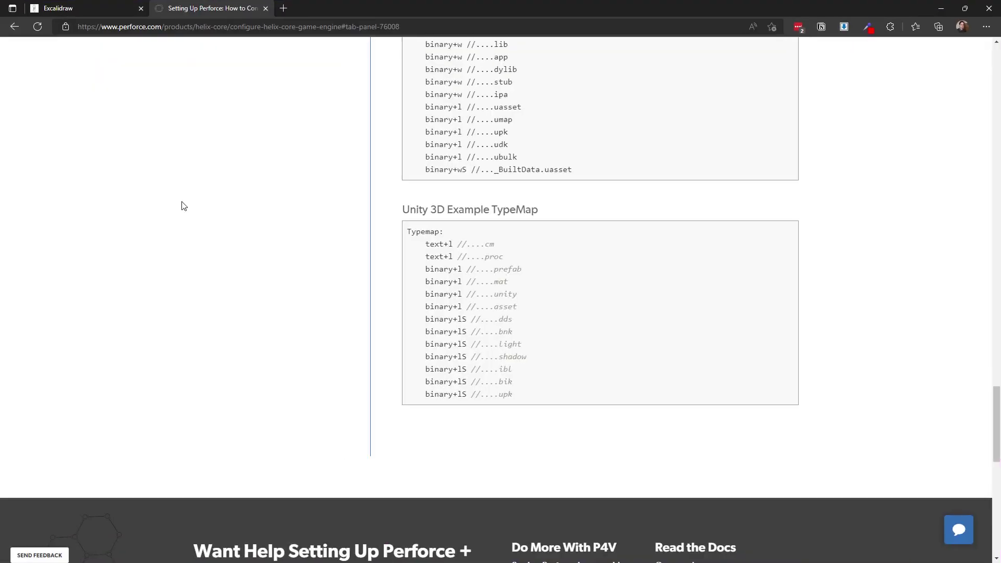
scroll(424, 257, up, 15)
scroll(423, 257, up, 6)
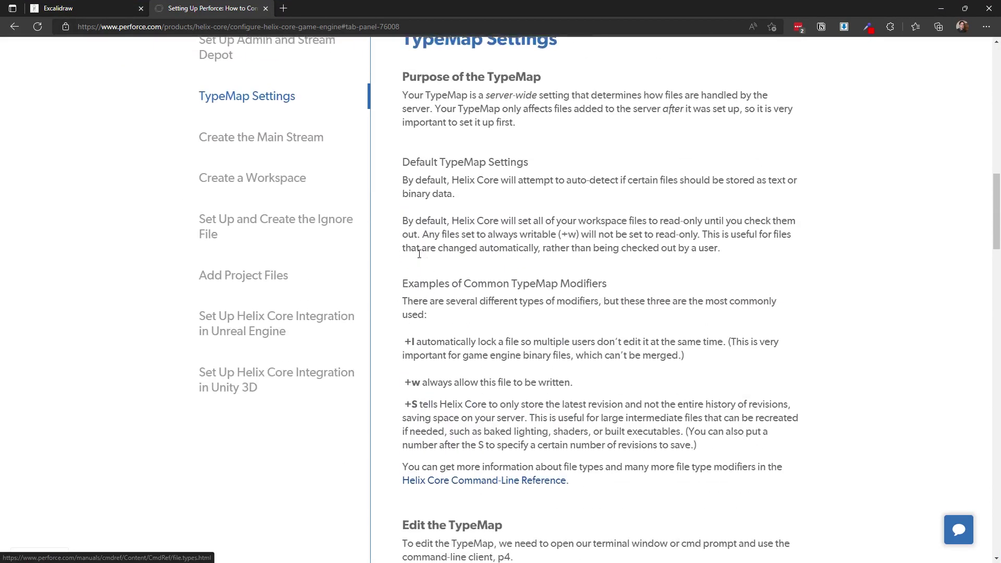
click(212, 366)
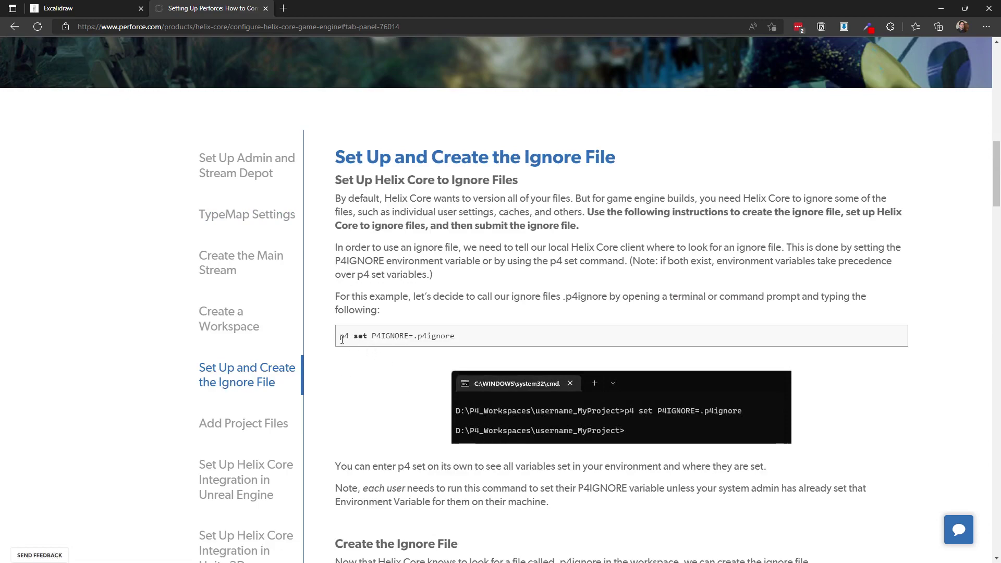
drag(340, 336, 484, 337)
click(484, 335)
scroll(469, 344, down, 10)
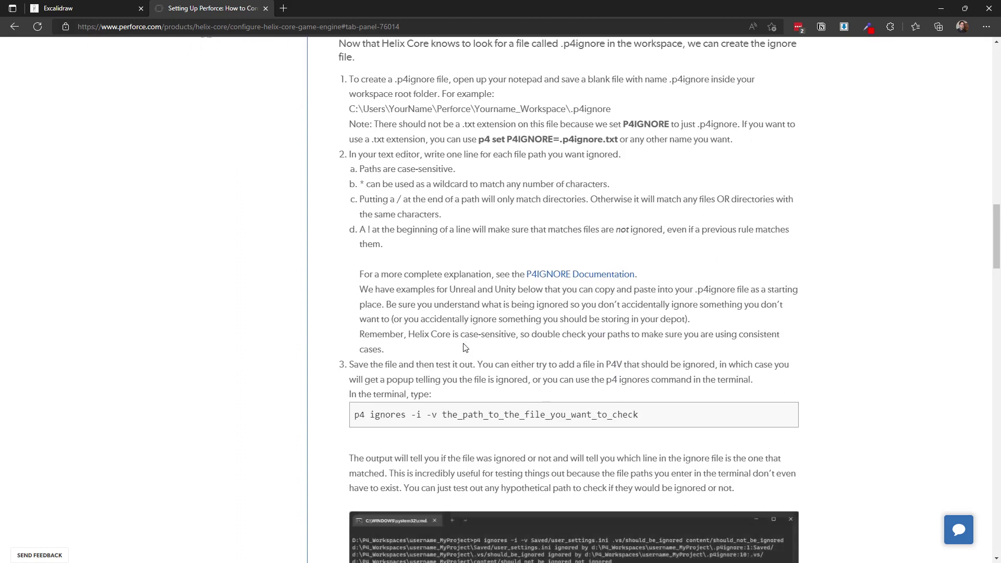
scroll(451, 349, down, 15)
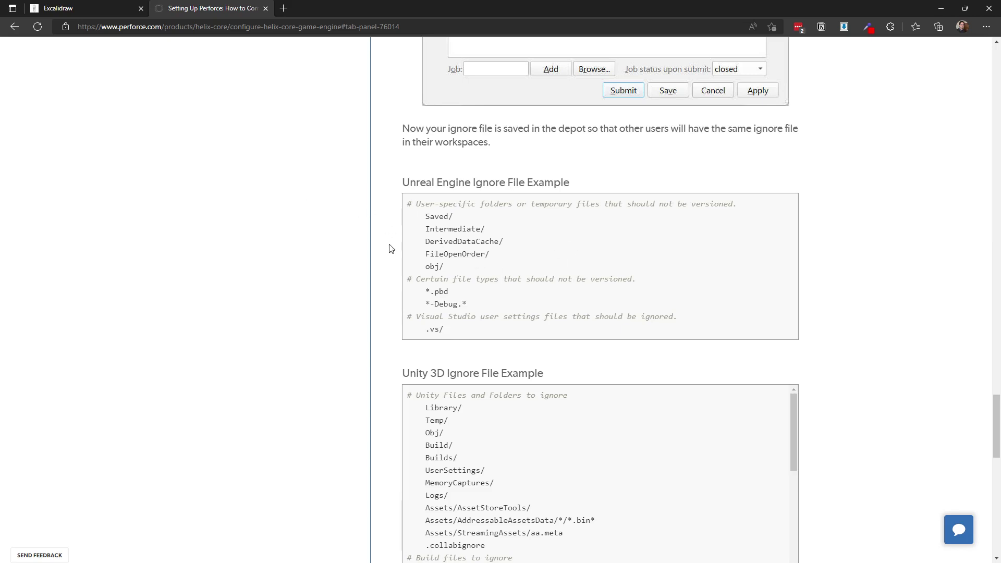
scroll(391, 248, up, 1)
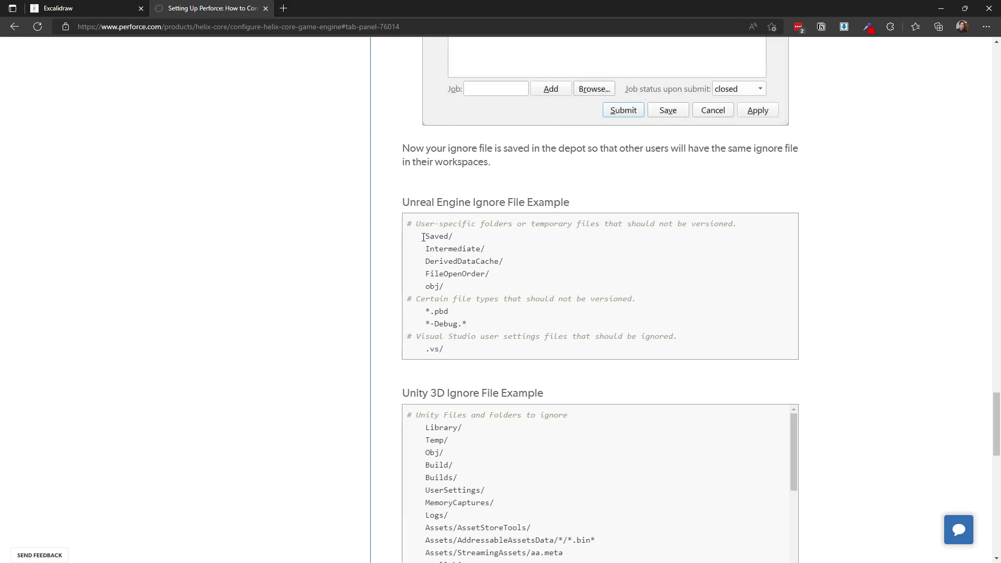
Examine the folder entries in the Unreal Engine and Unity 3D ignore file examples, such as Saved, Intermediate, Library and Temp
drag(427, 236, 452, 242)
click(458, 240)
click(451, 240)
double_click(452, 249)
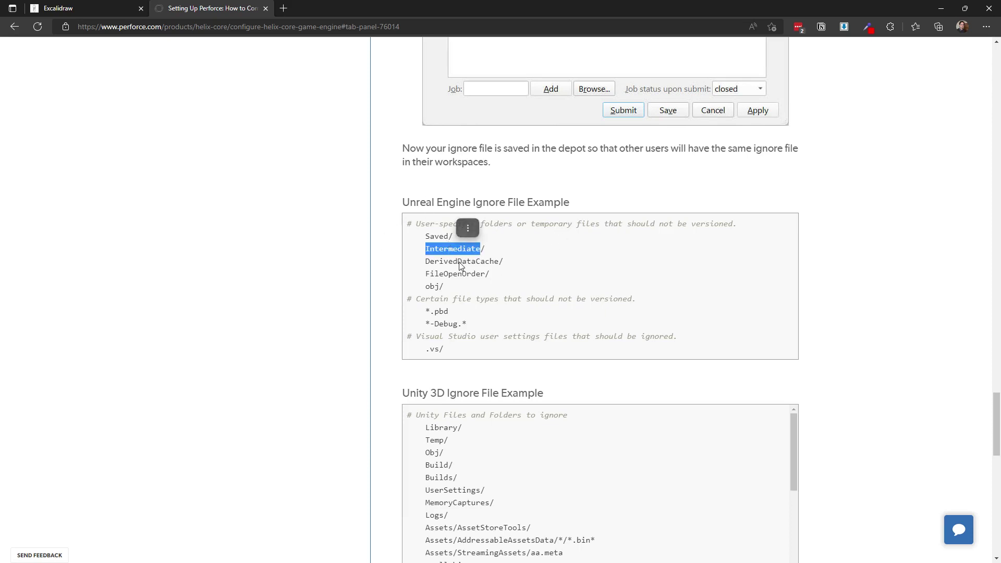
double_click(459, 262)
double_click(461, 273)
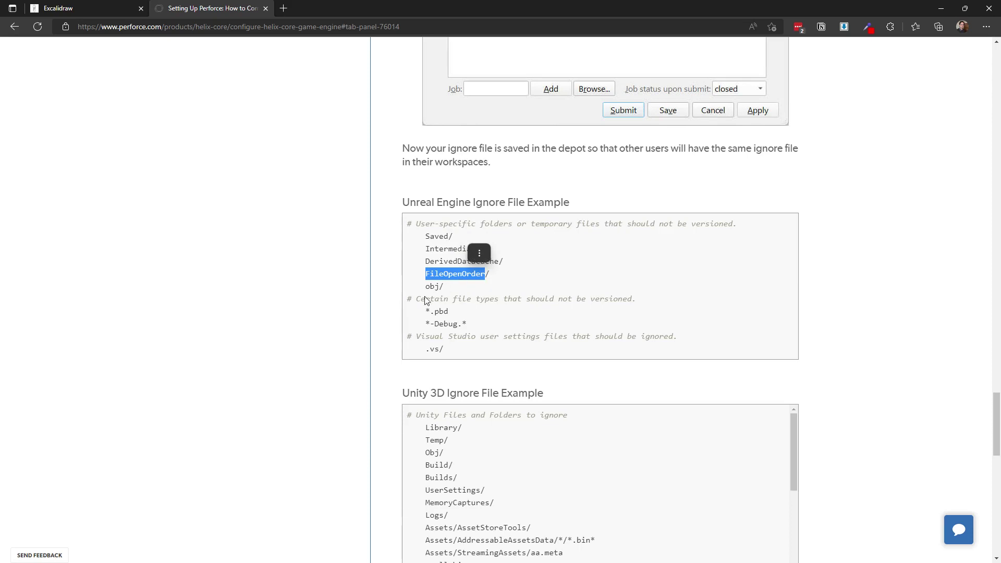
double_click(434, 287)
scroll(435, 256, down, 3)
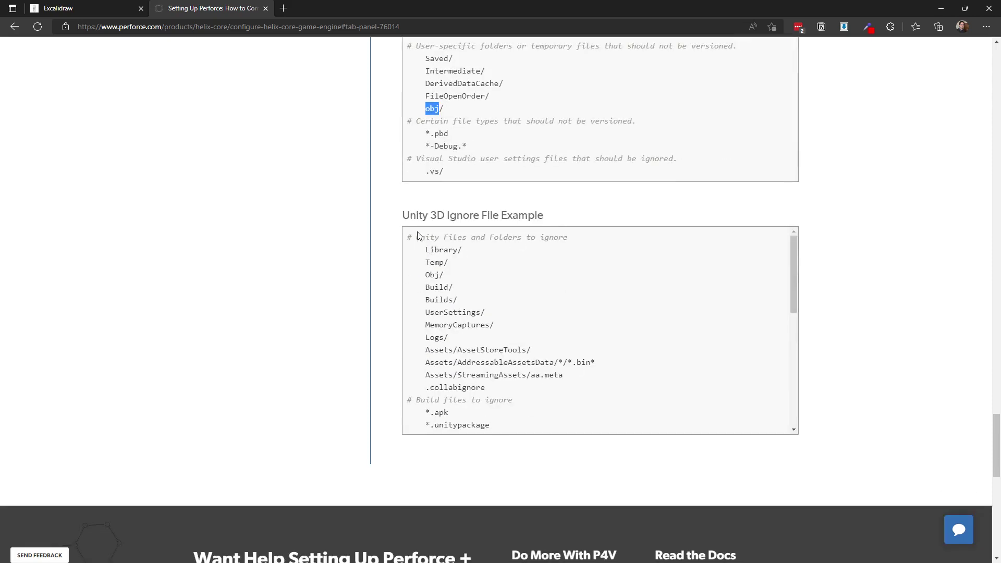
double_click(438, 250)
double_click(434, 262)
double_click(433, 274)
Examine the *.pbd wildcard pattern in the Unreal Engine ignore file example and review the Unity 3D list
scroll(421, 445, up, 4)
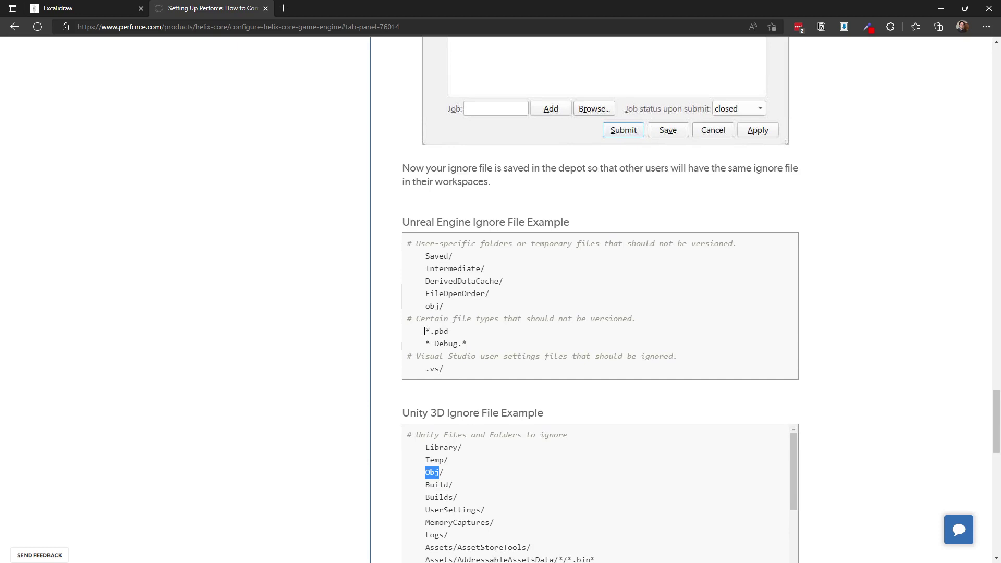
drag(425, 331, 438, 331)
click(435, 331)
drag(425, 331, 430, 331)
click(433, 333)
scroll(432, 341, down, 3)
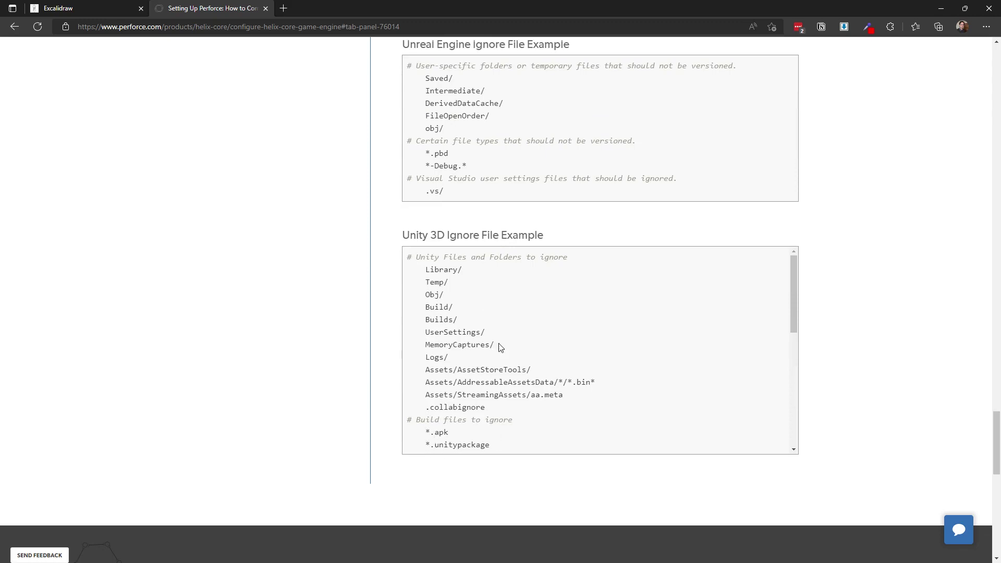
Copy the entire Unreal Engine ignore file example, from the user-specific folders comment through the .vs/ line
scroll(500, 346, up, 3)
drag(407, 225, 512, 350)
key(ctrl+c)
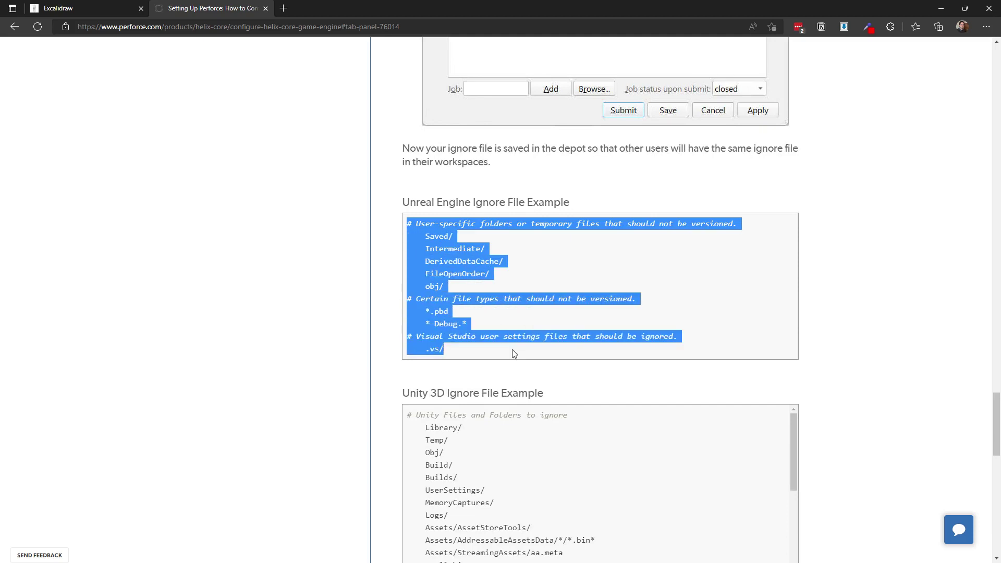
Switch to the .p4ignore file in Notepad and paste the Unreal Engine ignore list, adding a line break after .vs/
right_click(465, 324)
click(505, 72)
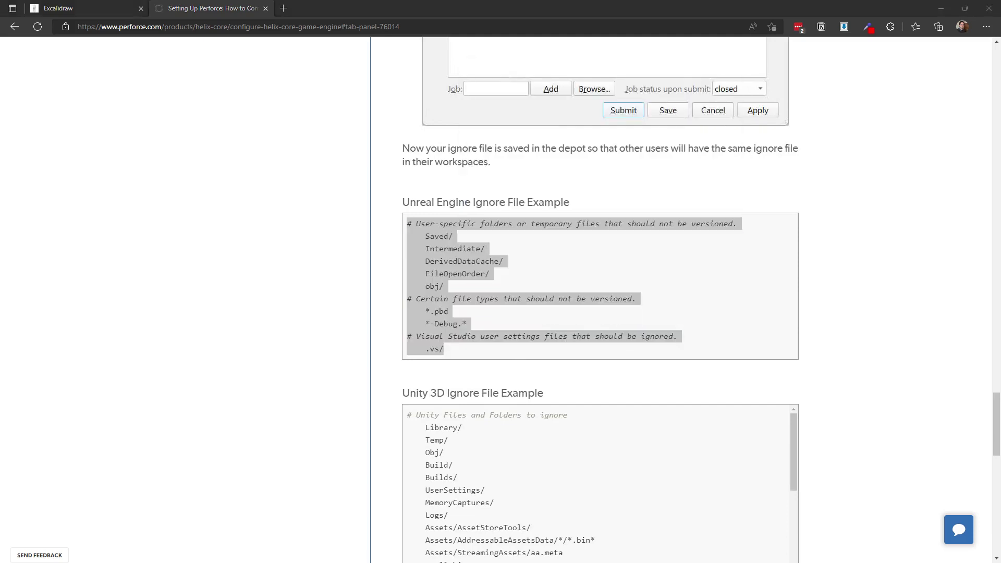
key(alt+Tab)
key(ctrl+v)
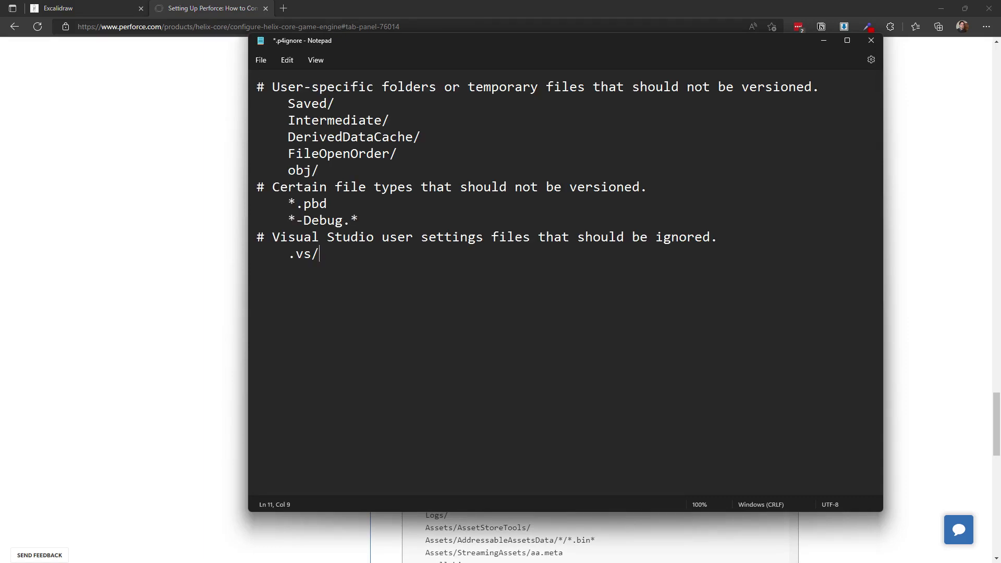
key(Return)
Return to the browser guide and copy the entire Unity 3D ignore file example, from its first comment through *.mdb.meta
key(alt+Tab)
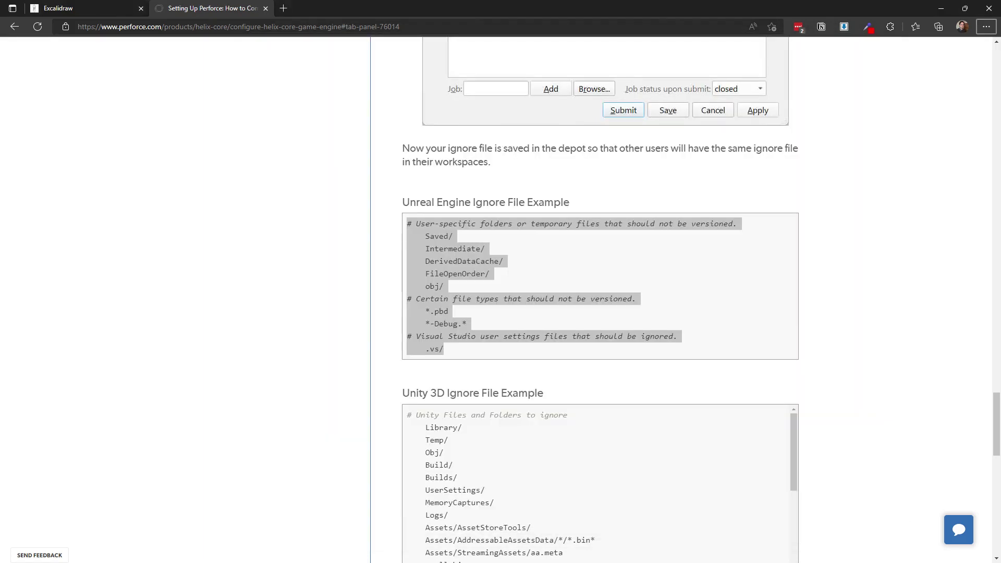
scroll(459, 451, down, 2)
scroll(459, 451, up, 2)
click(786, 421)
scroll(907, 412, down, 4)
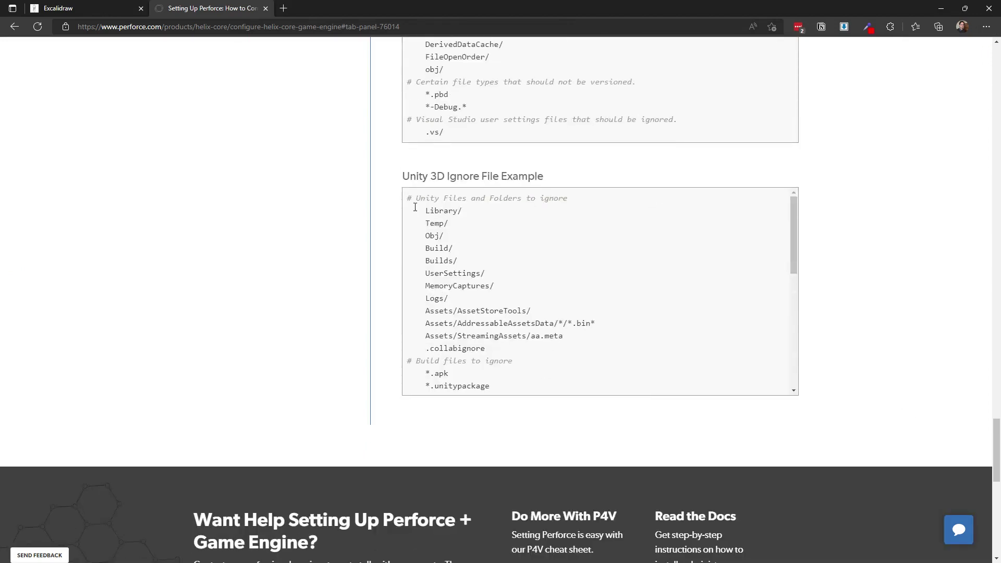
drag(407, 198, 524, 385)
scroll(539, 312, down, 3)
scroll(539, 312, down, 2)
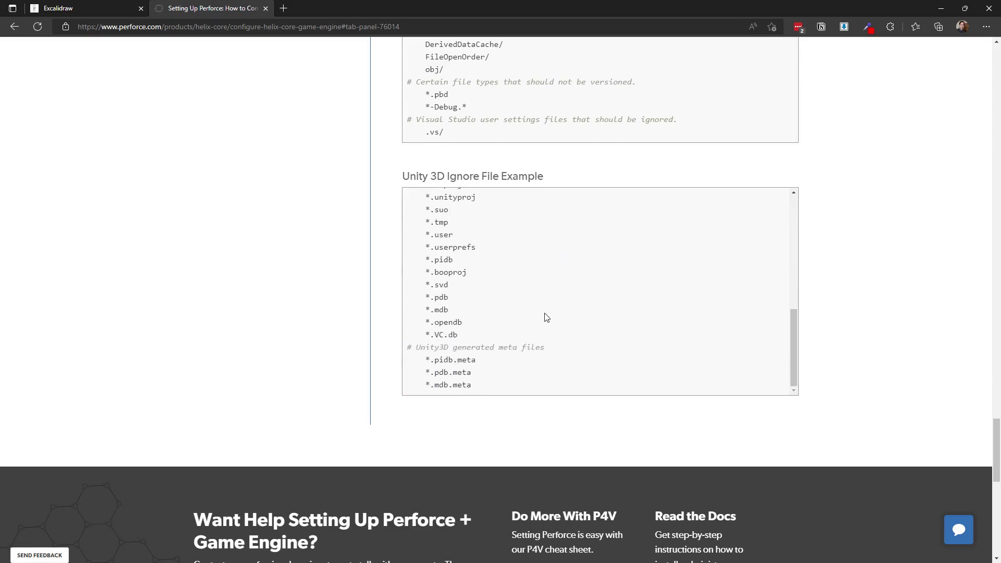
shift+click(511, 385)
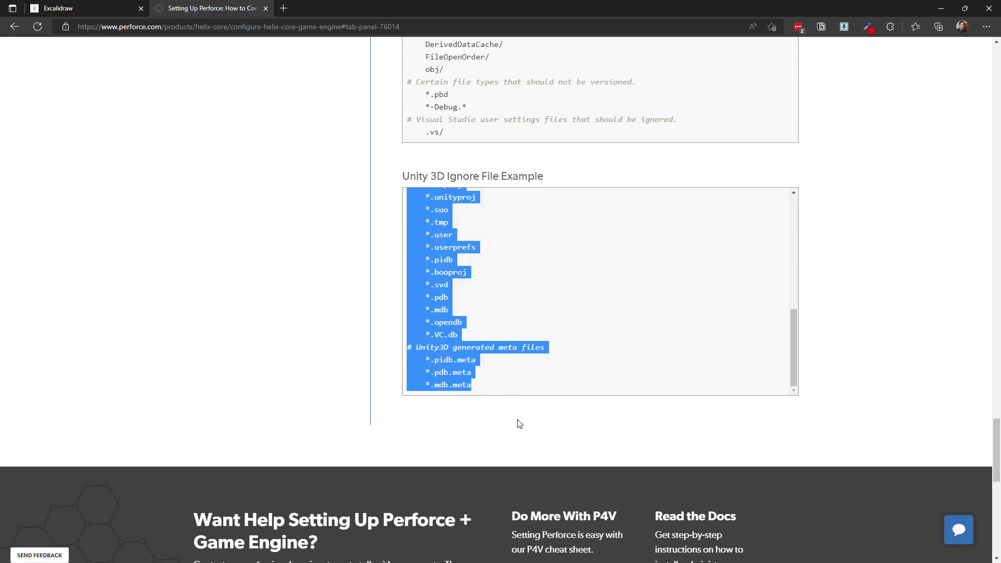
Paste the Unity 3D ignore list below the Unreal entries in the .p4ignore file in Notepad and review the combined list
key(alt+Tab)
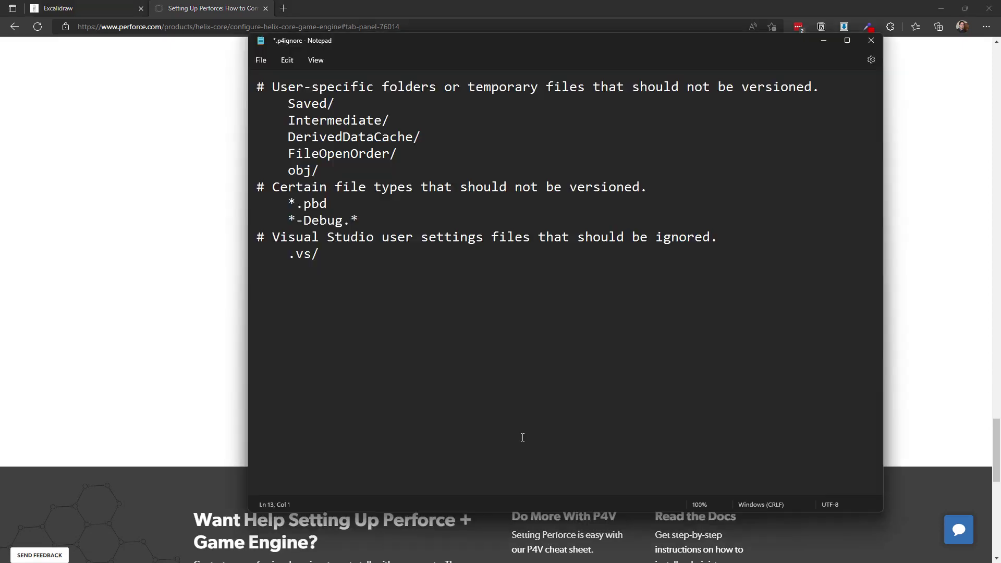
key(ctrl+v)
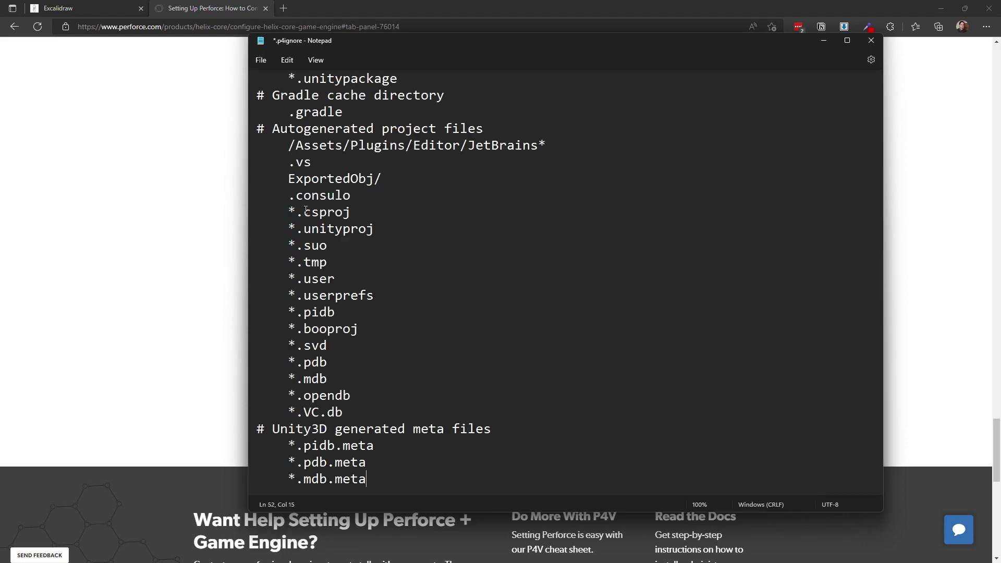
scroll(364, 361, up, 6)
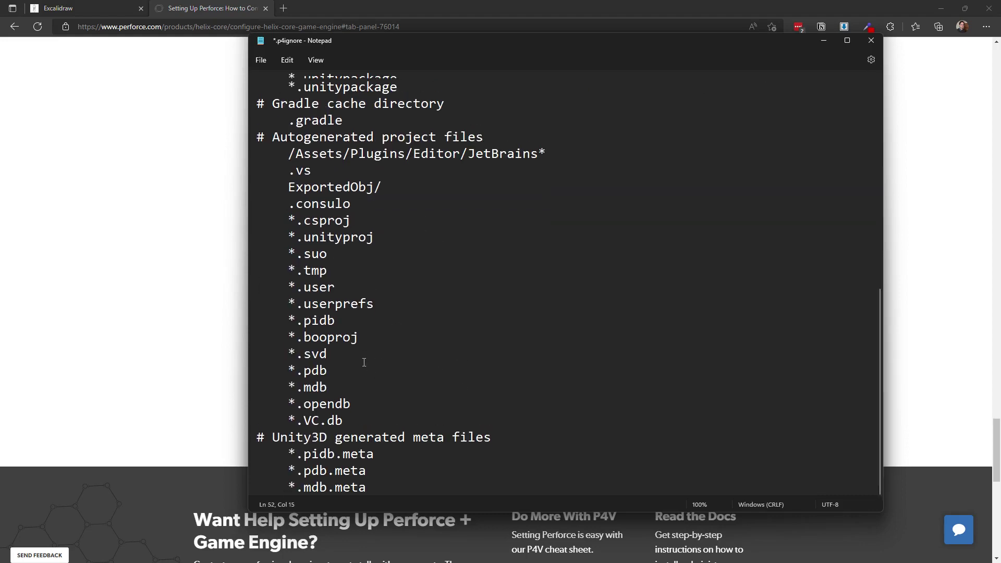
scroll(364, 362, up, 2)
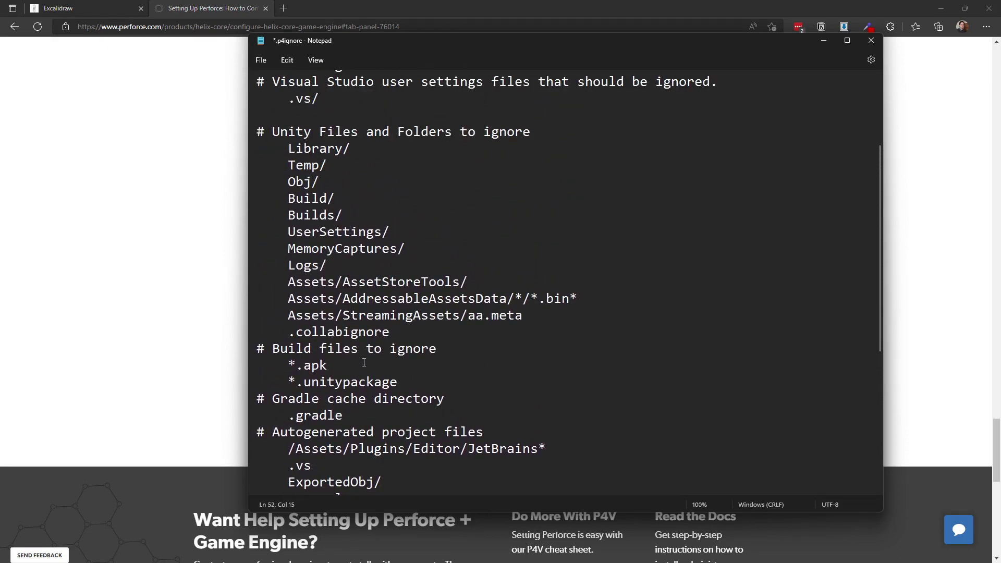
scroll(345, 362, down, 1)
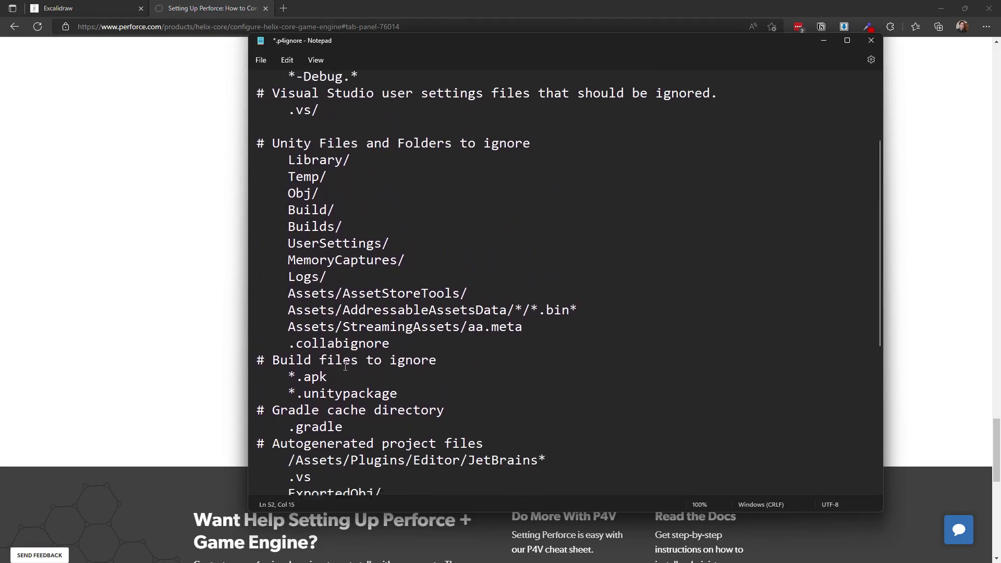
scroll(426, 302, down, 2)
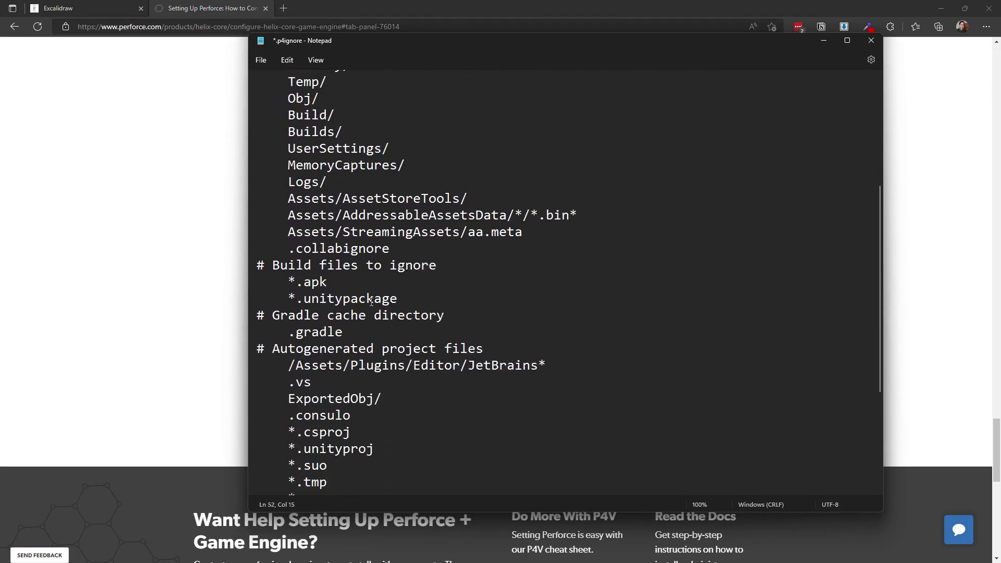
Change the .vs entry under the autogenerated project files comment to .vs/, then save and close the .p4ignore file
click(313, 385)
text(/)
key(ctrl+s)
click(876, 42)
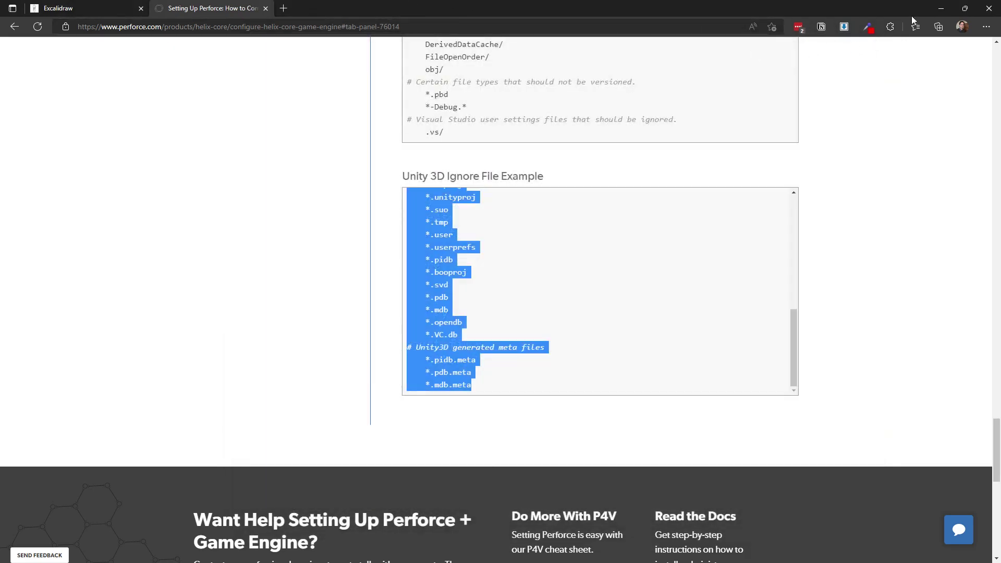
Minimize the browser, move the jase_Game1 folder window aside, and bring P4V forward to refresh its workspace view
click(941, 8)
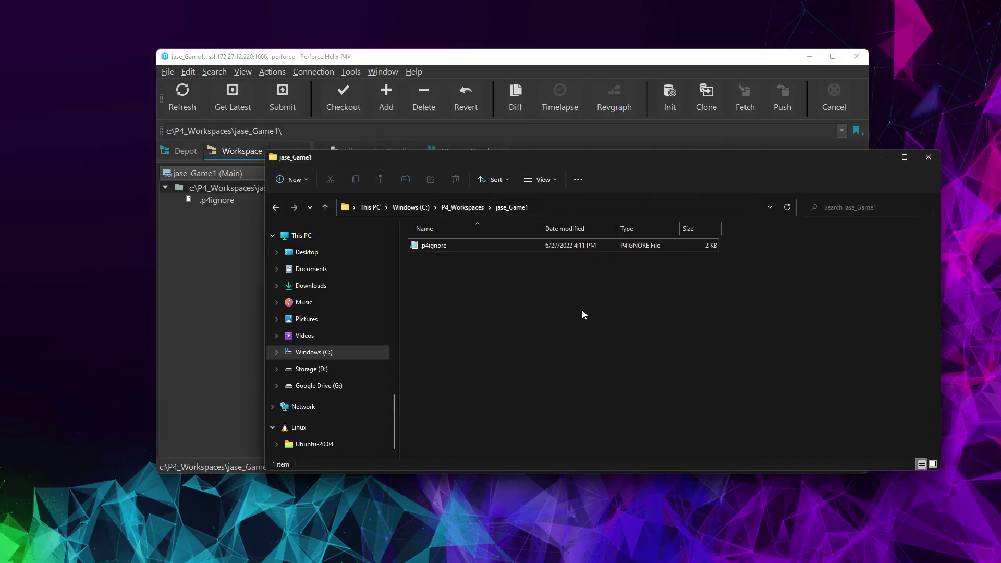
drag(532, 162, 494, 228)
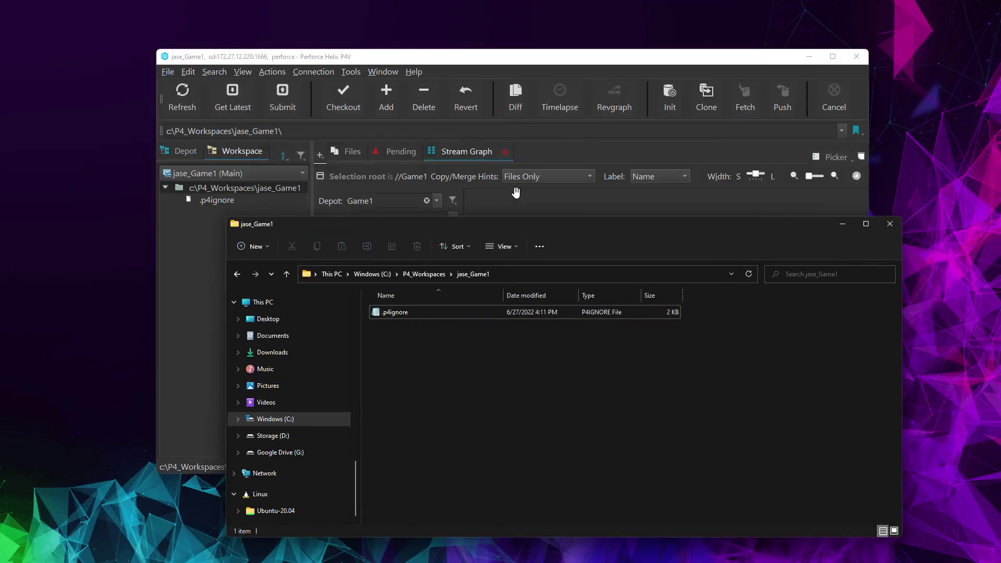
click(516, 195)
click(214, 201)
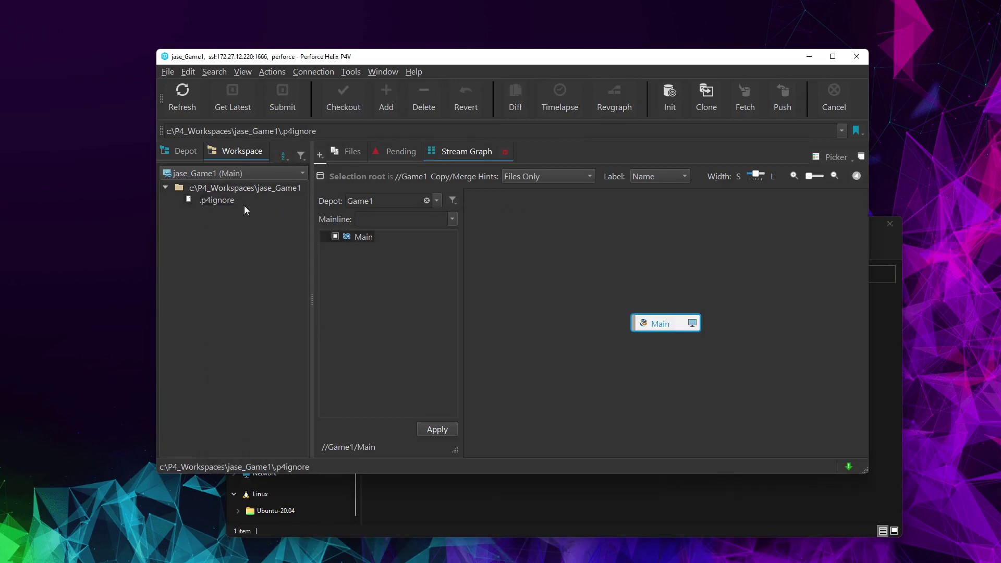
click(220, 190)
click(184, 104)
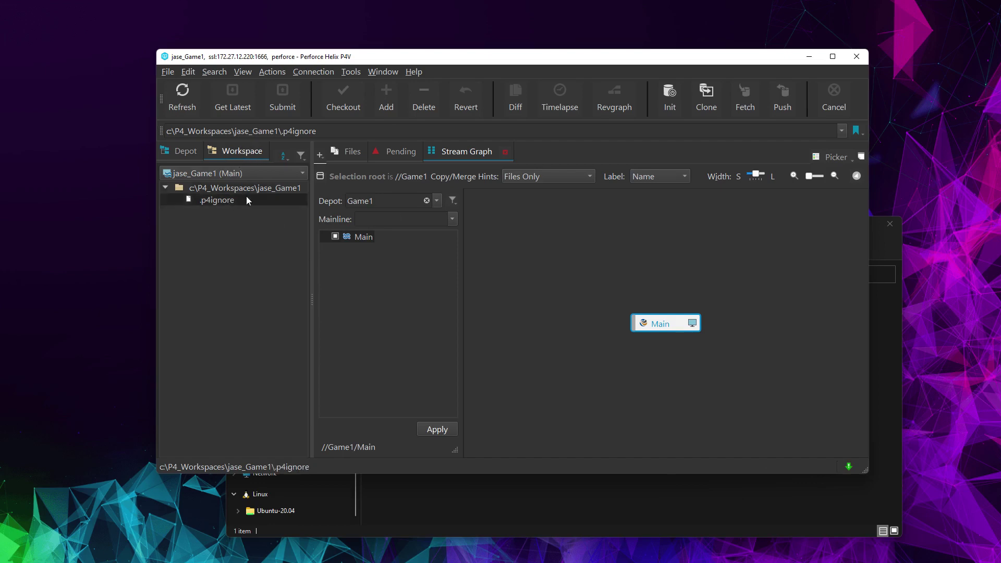
Mark the workspace's .p4ignore file for add and show the pending changelists
click(218, 202)
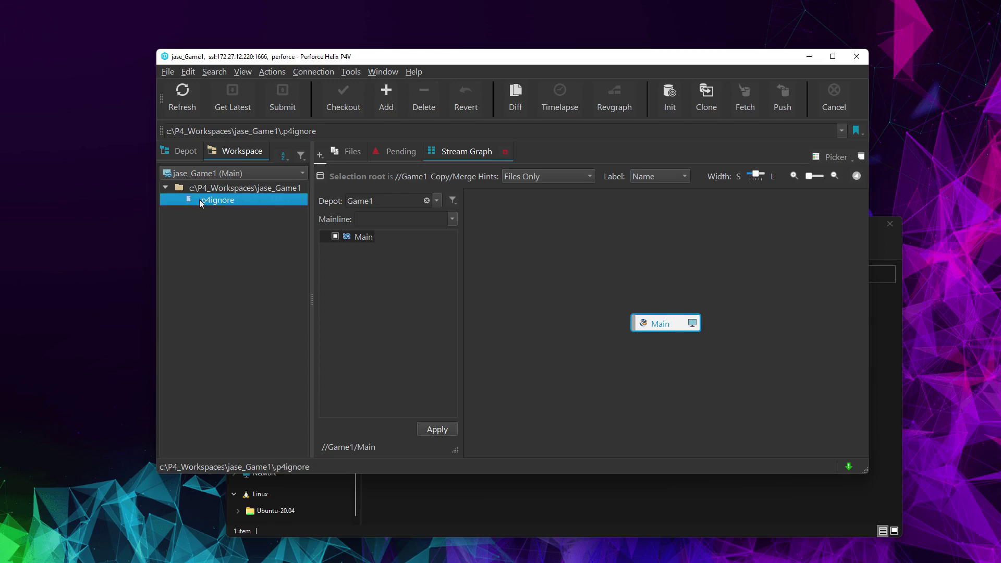
click(385, 92)
click(391, 152)
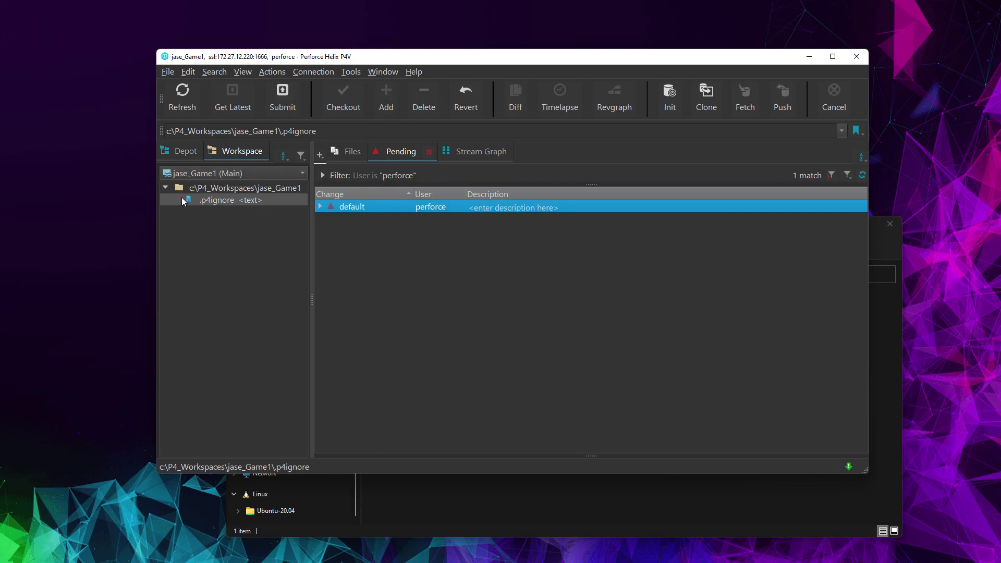
click(189, 218)
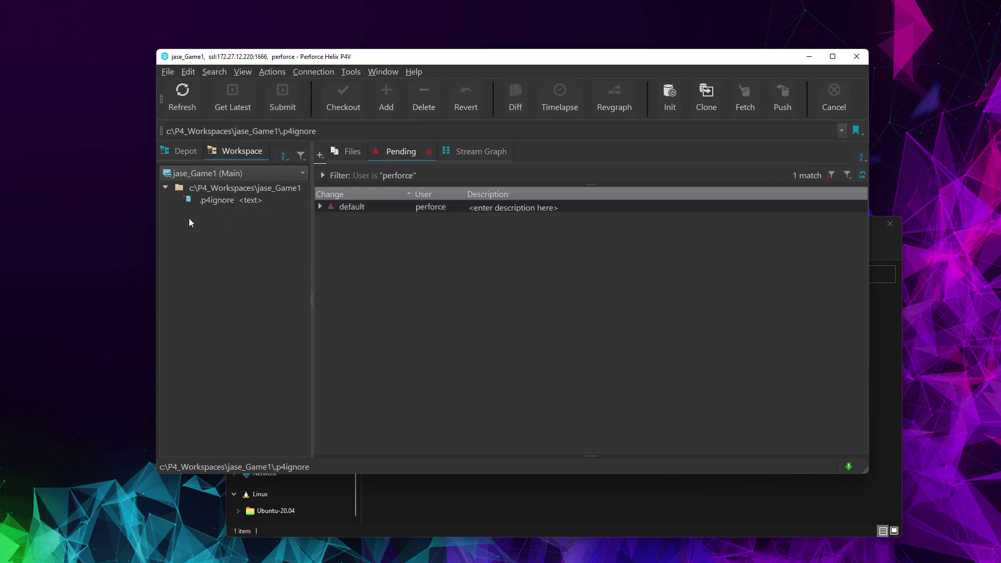
Expand the default pending changelist and check its //Game1/Main/.p4ignore entry
click(361, 209)
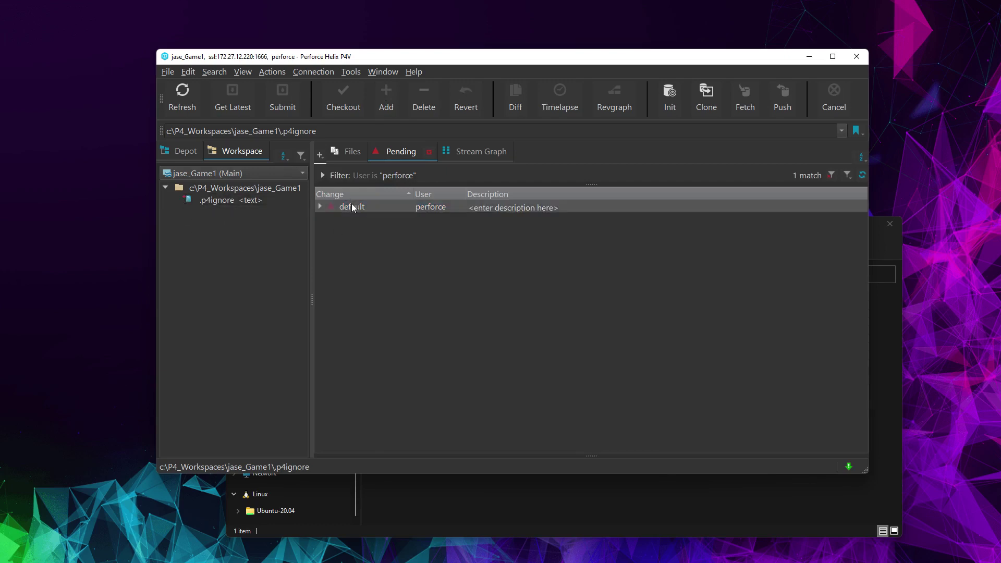
click(321, 206)
click(385, 219)
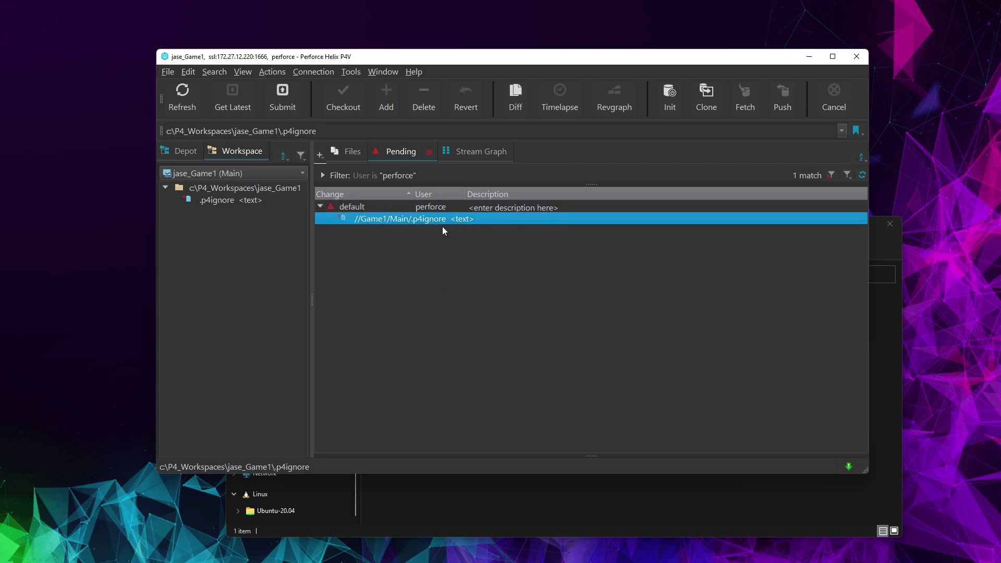
click(374, 208)
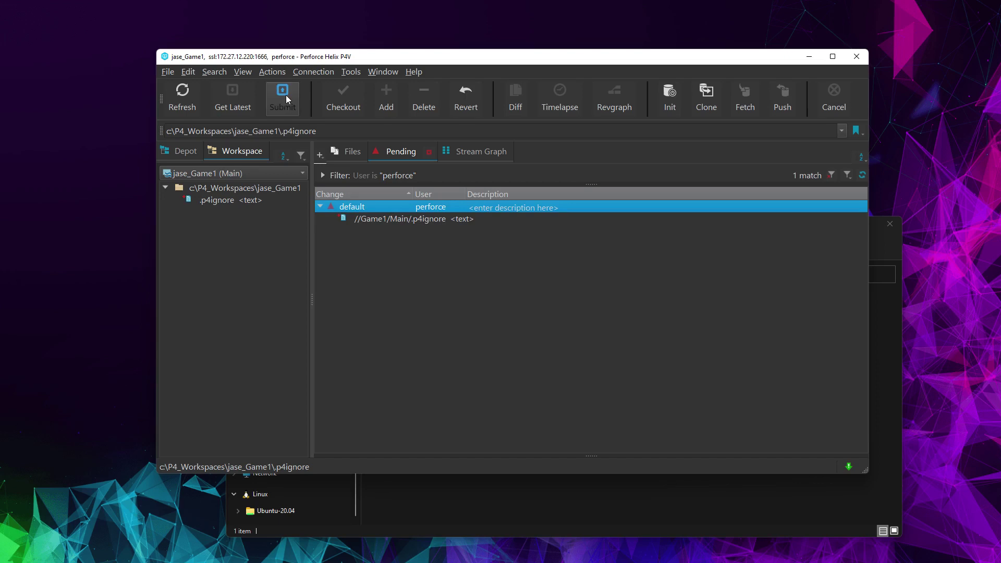
click(396, 219)
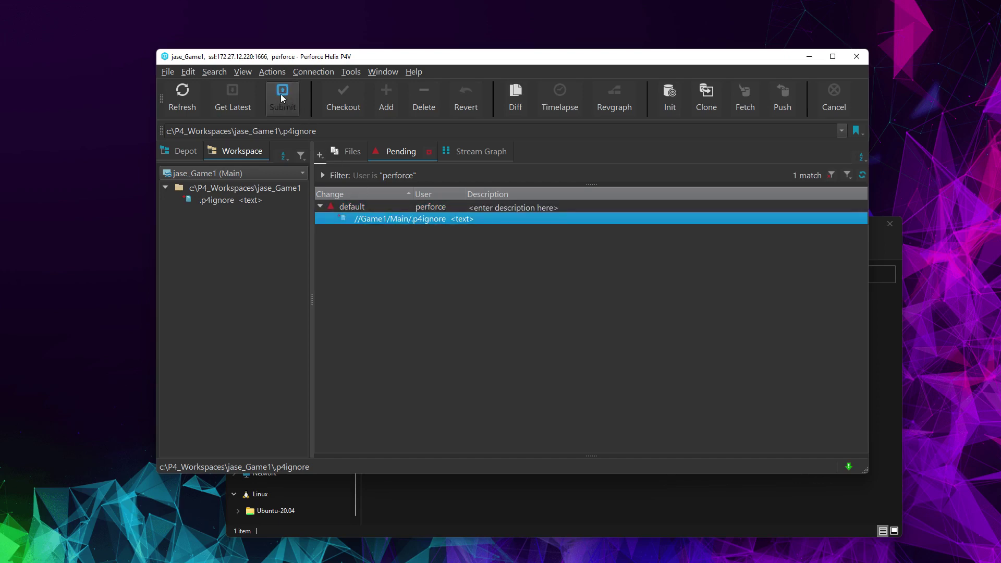
Submit the default changelist with the description "added ignore file for UE and Unity" and check the .p4ignore file's depot status
right_click(366, 207)
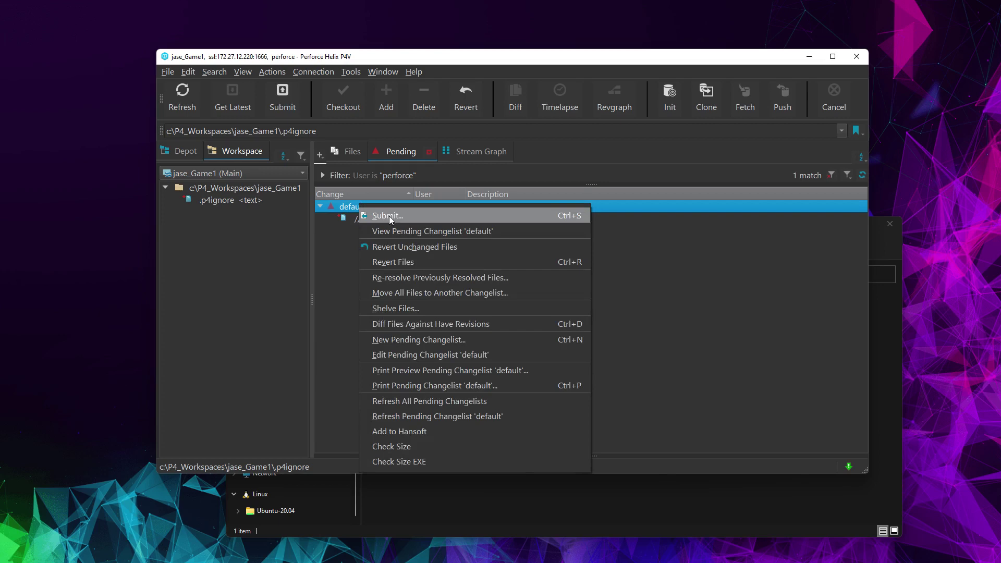
click(438, 213)
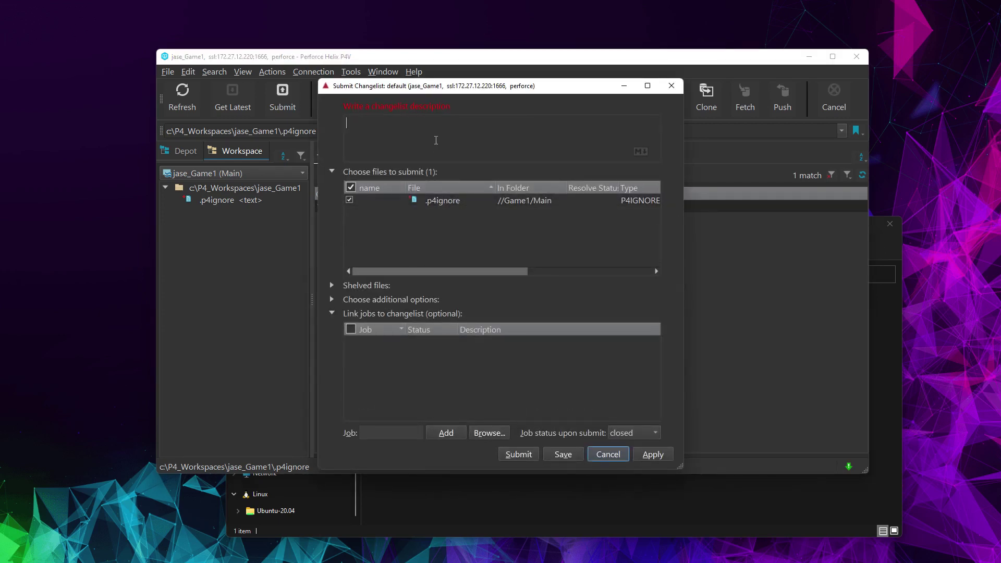
text(add)
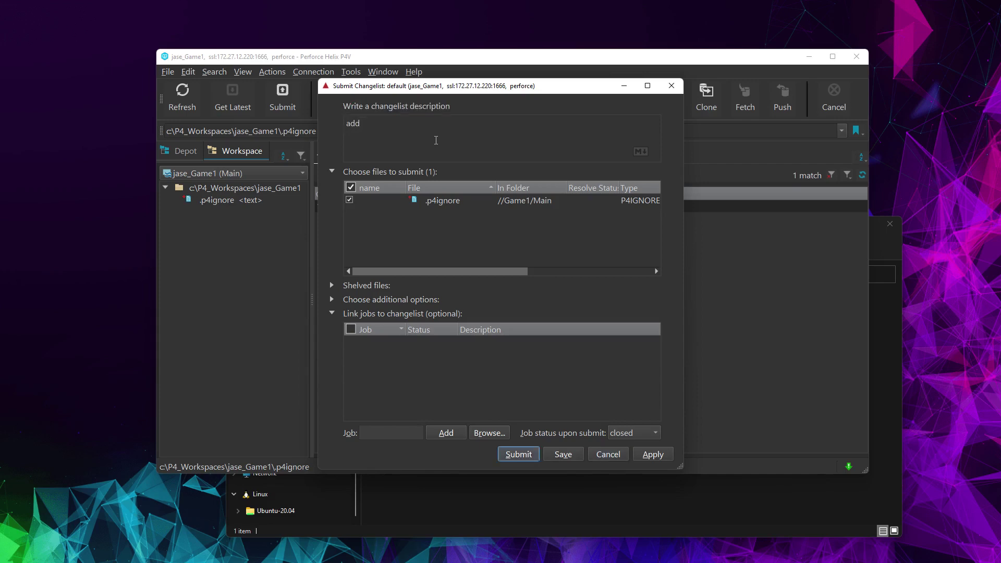
text(ed ignore file for UE and Unity)
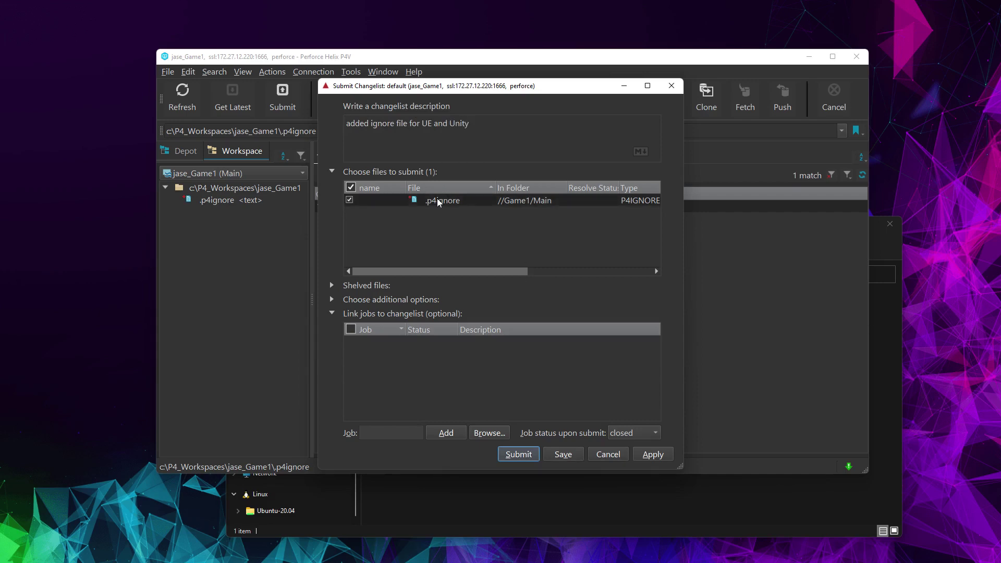
click(519, 455)
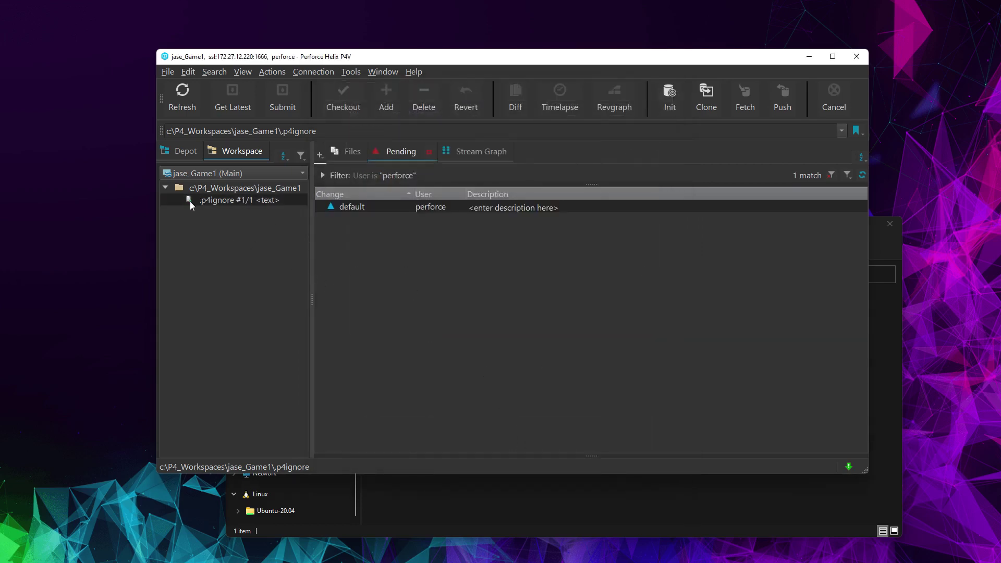
mouse_move(190, 201)
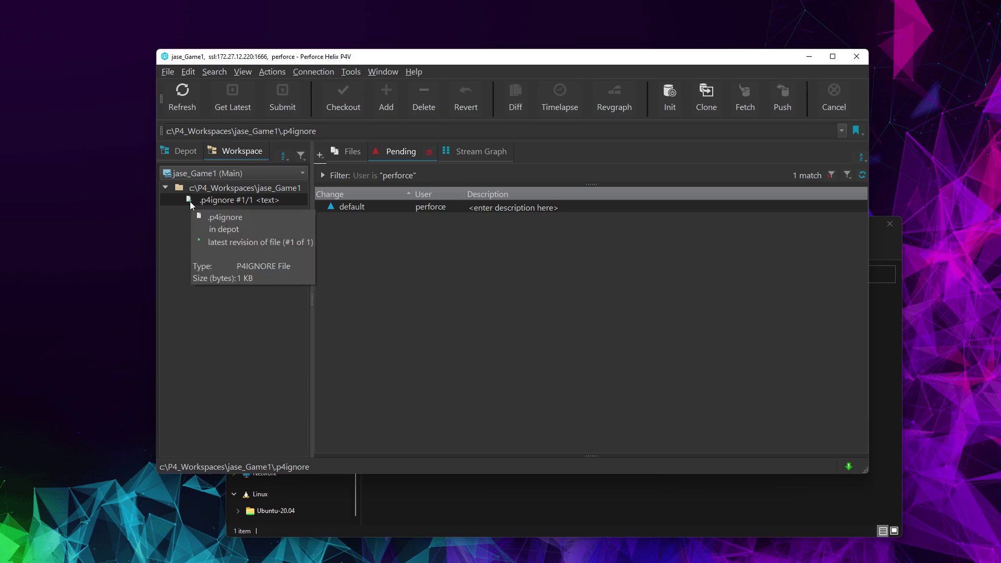
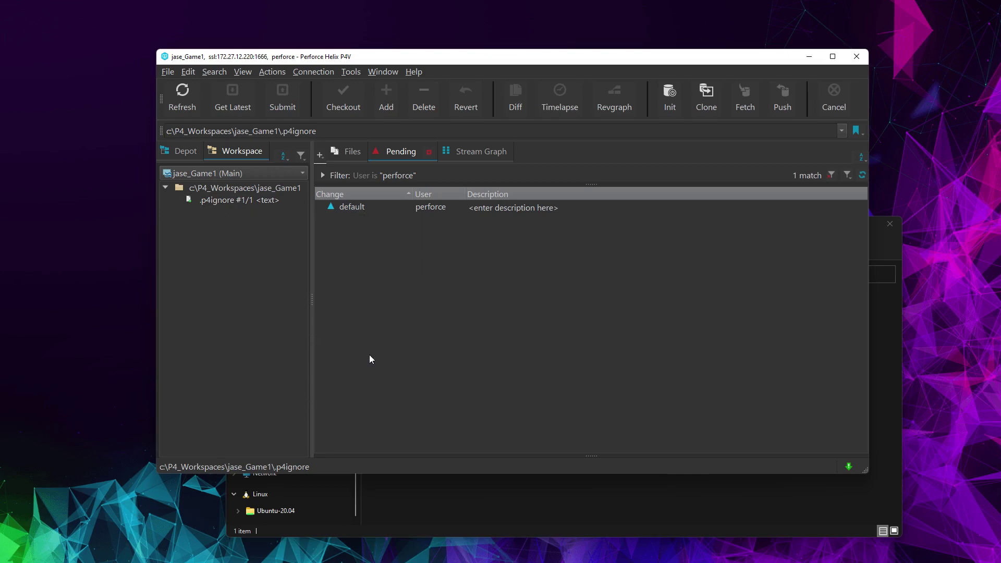
Switch to the terminal and examine the p4 set P4IGNORE=.p4ignore command, including its variable and file name
key(alt+Tab)
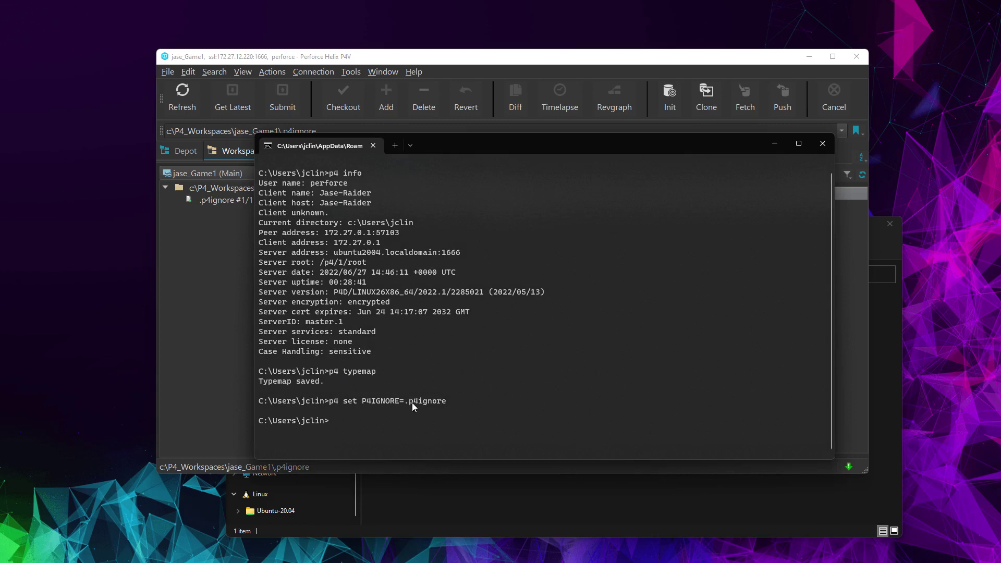
drag(464, 401, 330, 401)
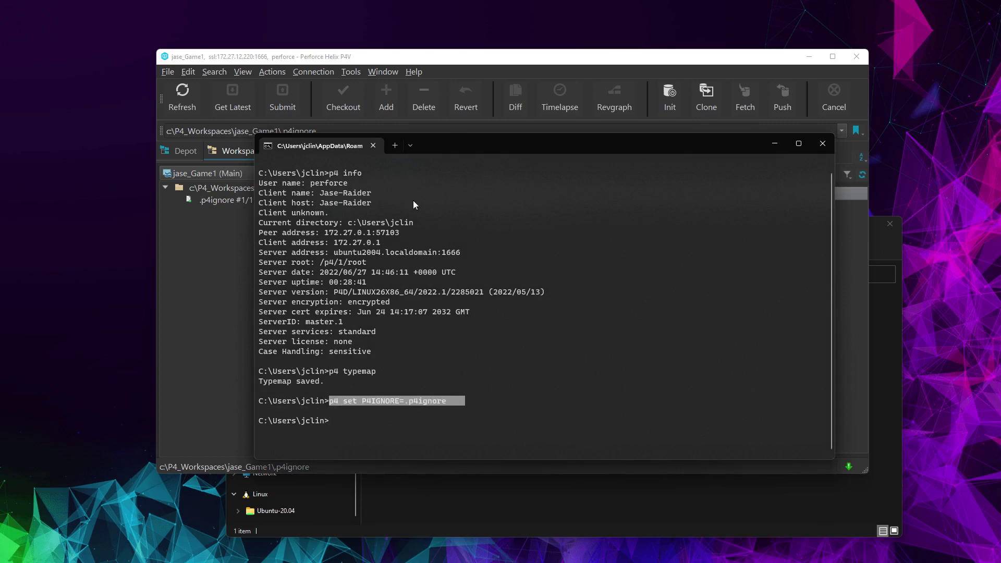
key(ctrl+c)
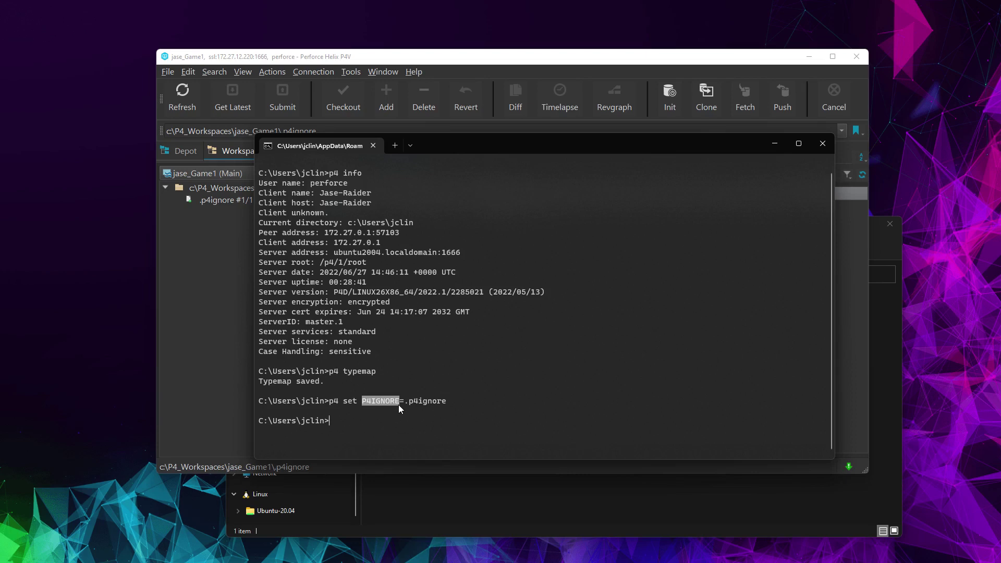
key(ctrl+c)
drag(407, 403, 454, 408)
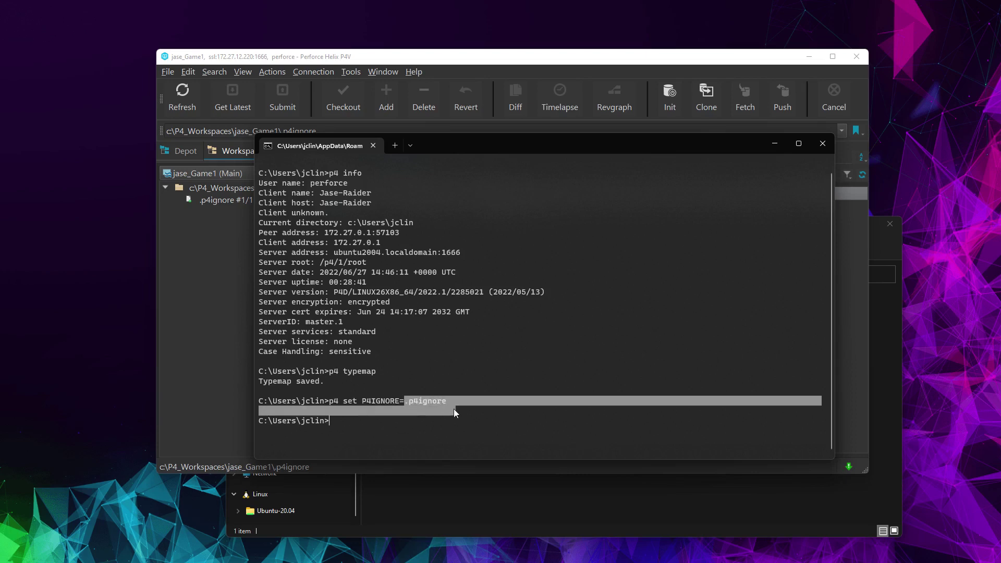
Leave the terminal, open a second File Explorer window on the jase_Game1 folder and spread the windows apart around the Perforce client
key(ctrl+c)
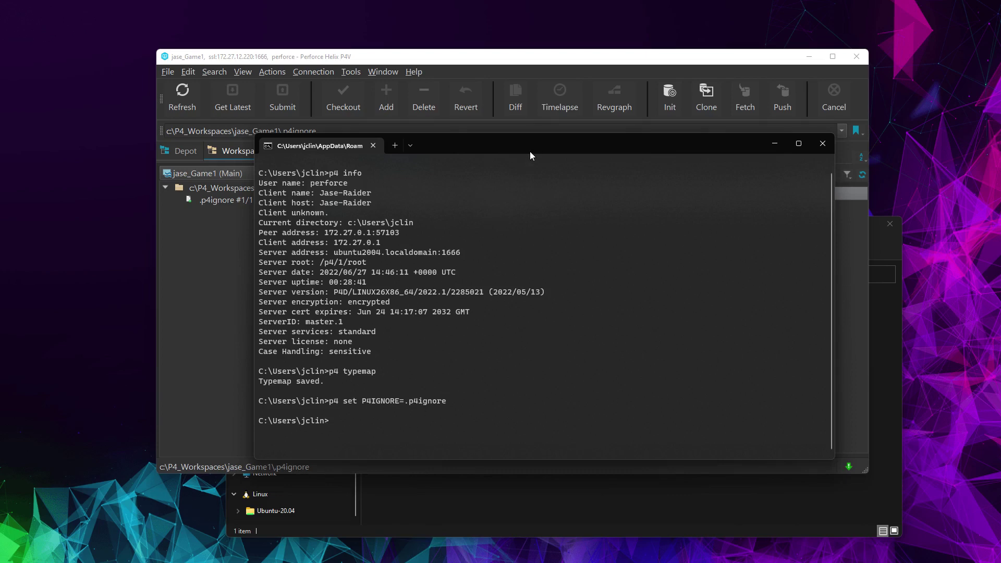
drag(530, 151, 583, 186)
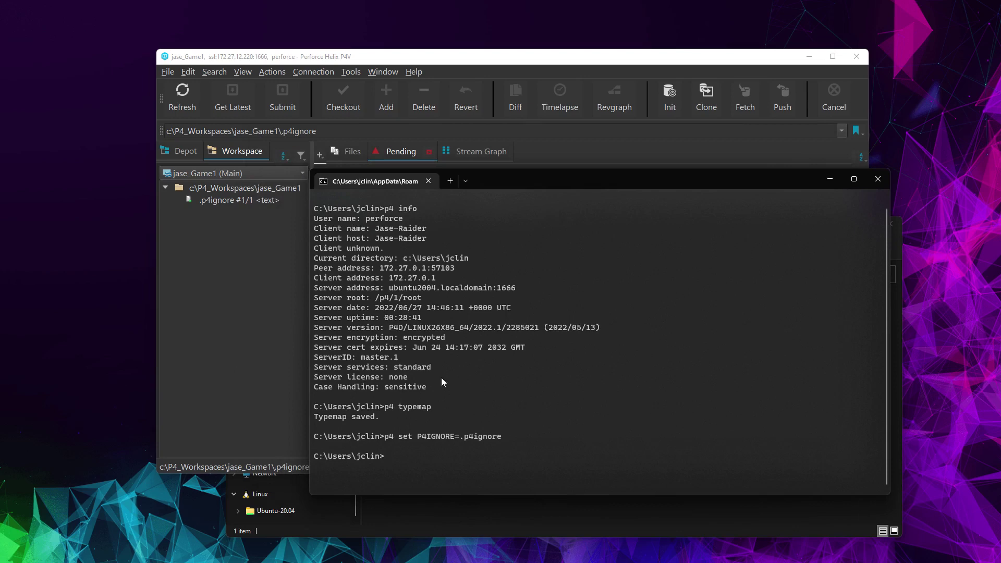
click(245, 382)
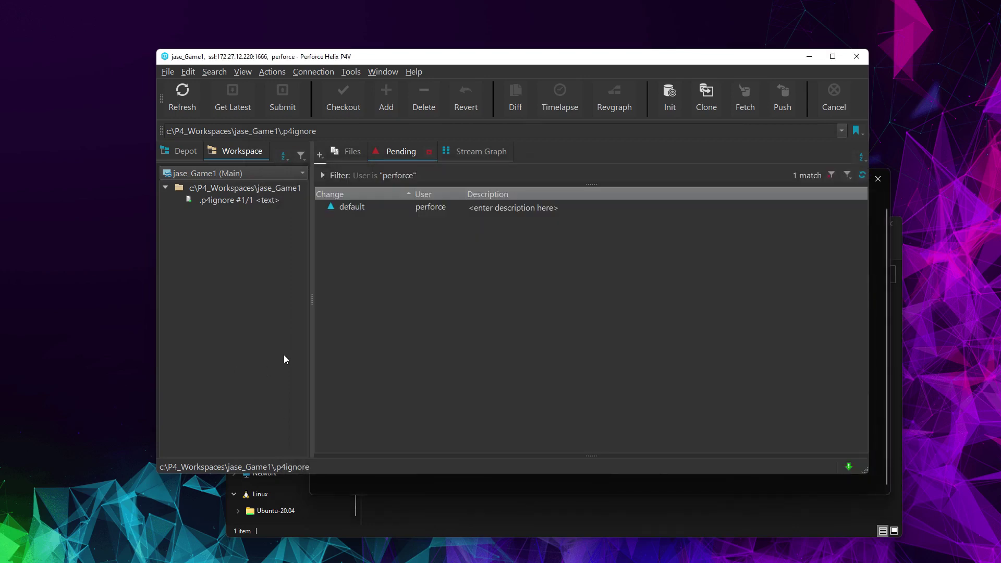
click(400, 512)
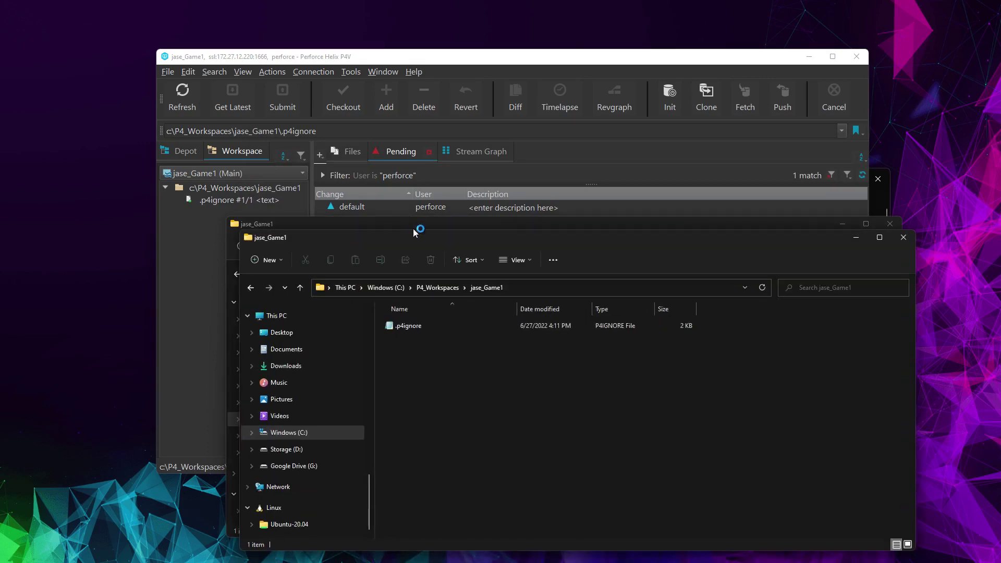
drag(415, 229, 319, 240)
drag(751, 222, 808, 45)
drag(240, 60, 192, 57)
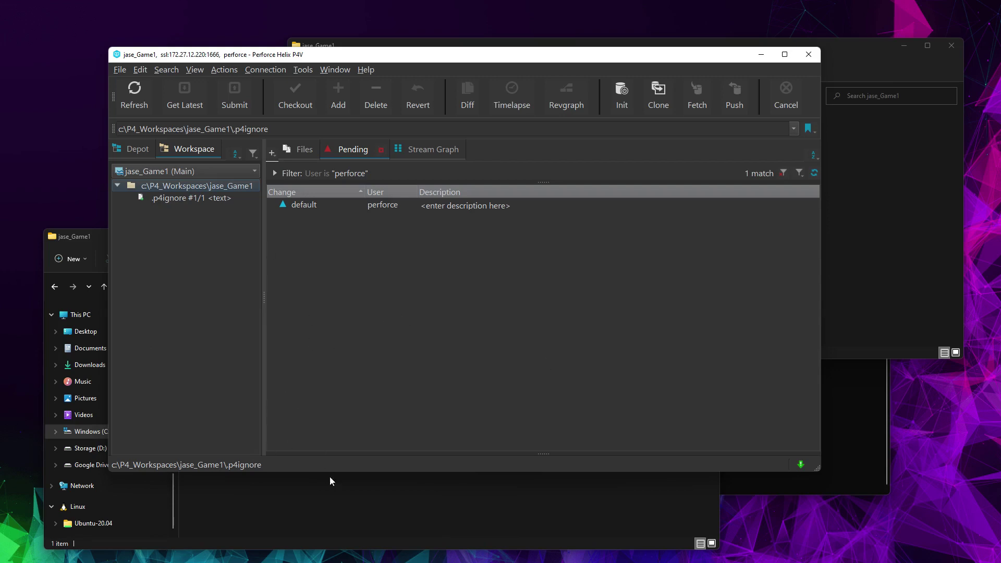
In the second File Explorer window, browse to P4_Workspaces > unreal_demo_project > demo_project on the C: drive
click(360, 504)
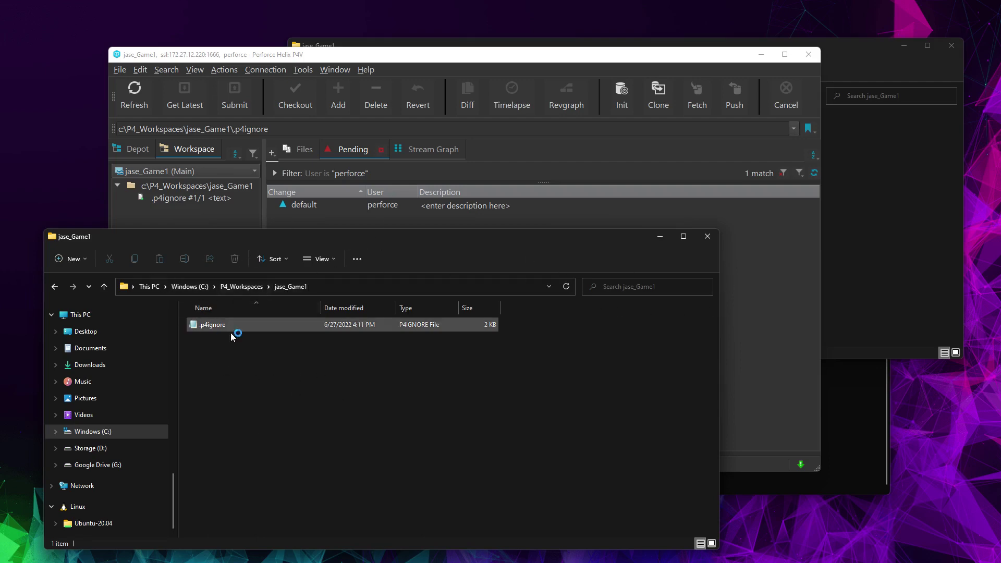
click(99, 435)
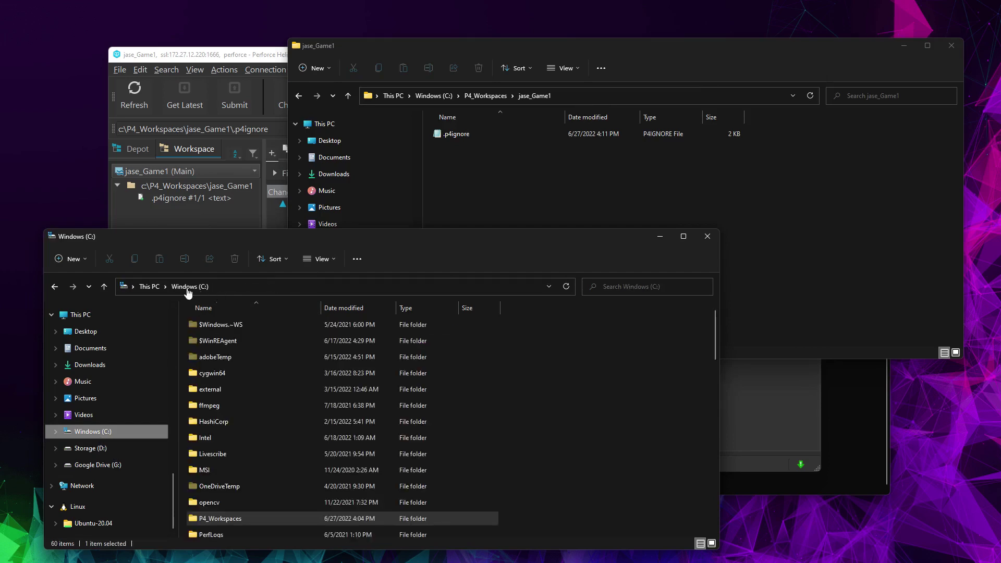
double_click(214, 518)
double_click(206, 324)
double_click(199, 325)
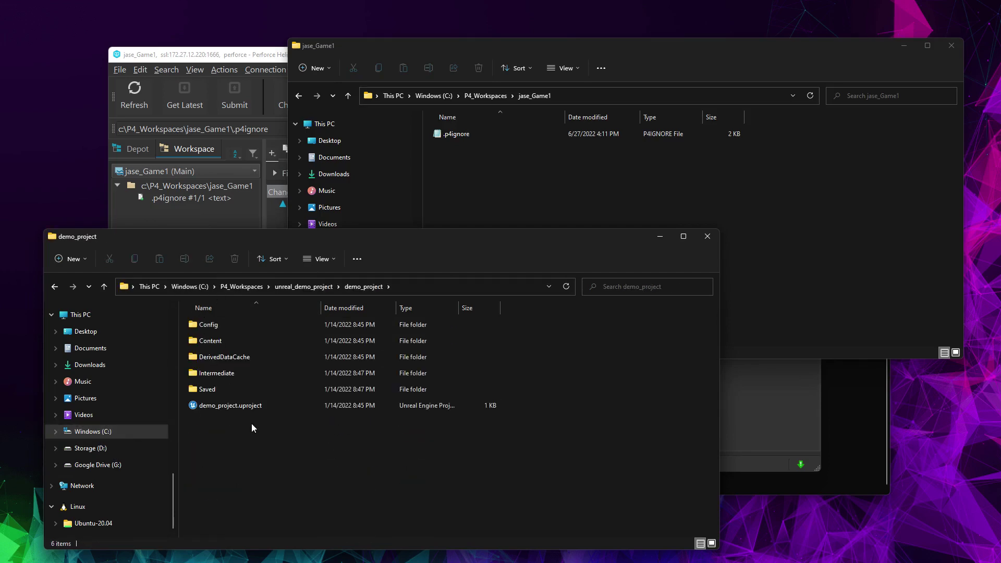
Copy the demo_project folder from unreal_demo_project into the jase_Game1 workspace folder and minimize the source window
click(302, 287)
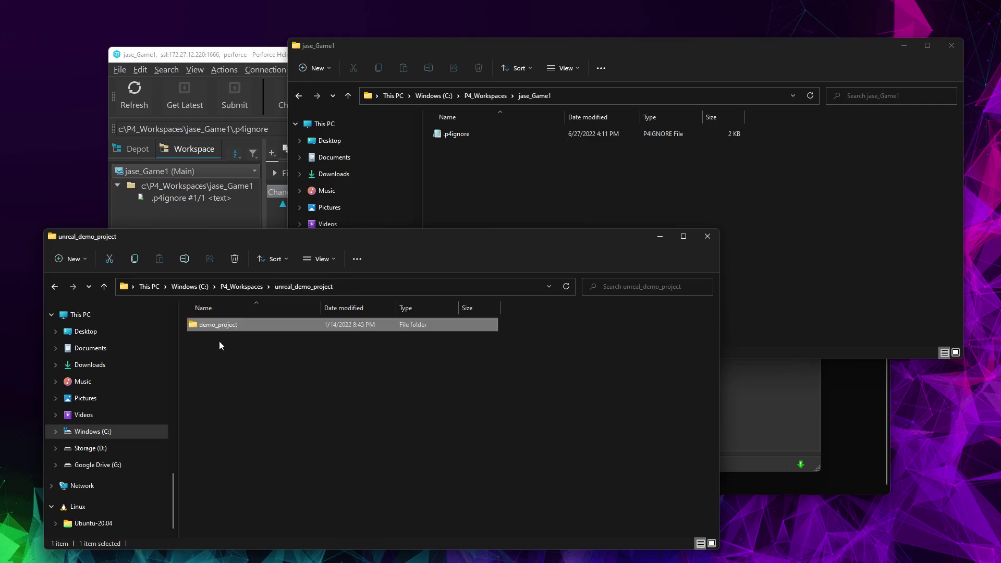
click(464, 193)
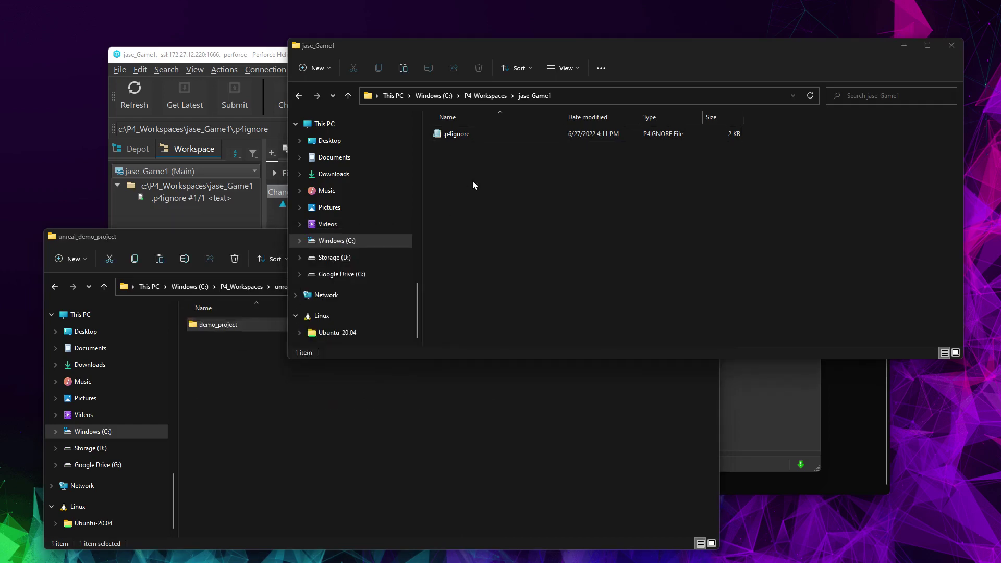
key(ctrl+v)
click(407, 436)
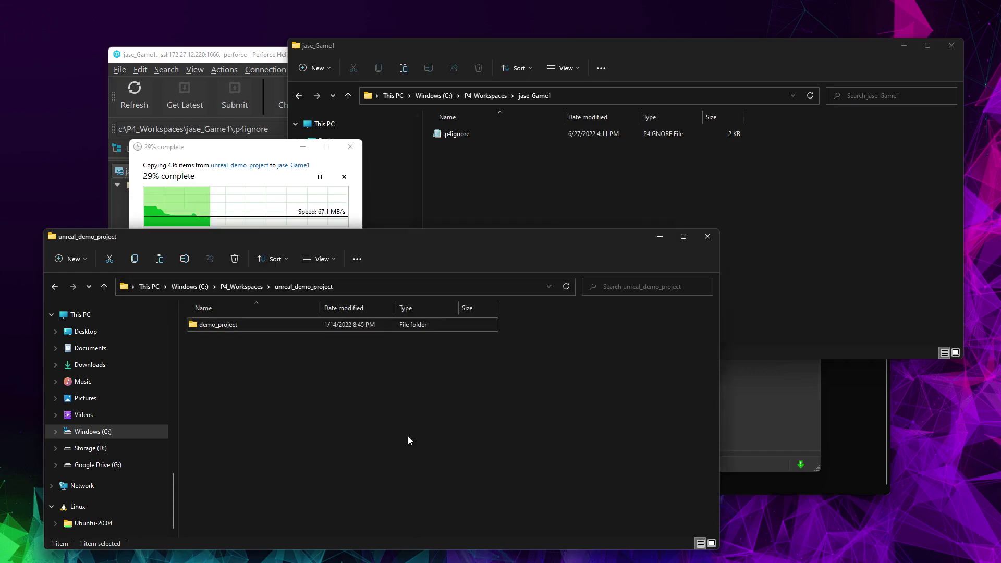
click(668, 239)
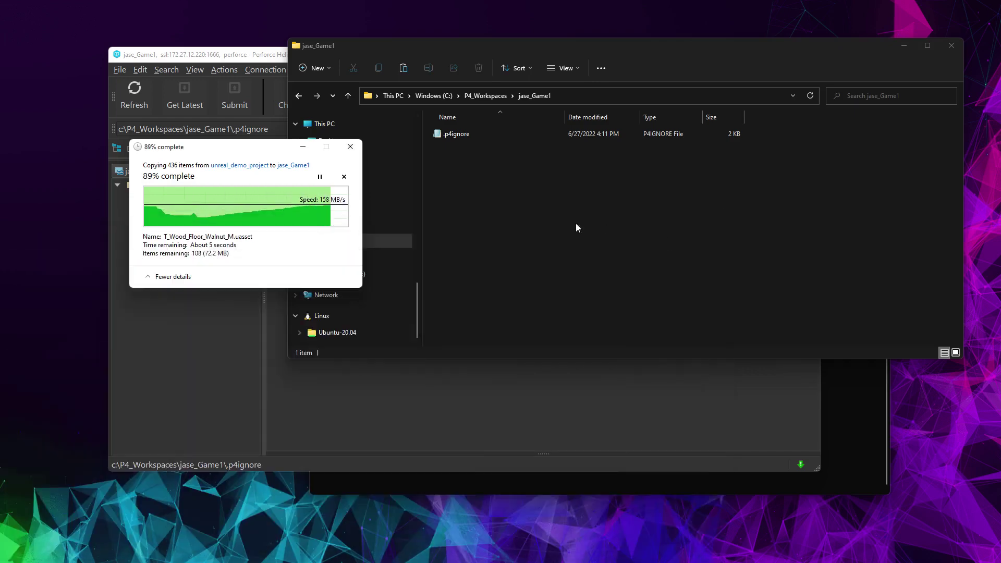
Switch to P4V, refresh the workspace tree and expand demo_project with its Saved, Intermediate and DerivedDataCache folders
click(198, 303)
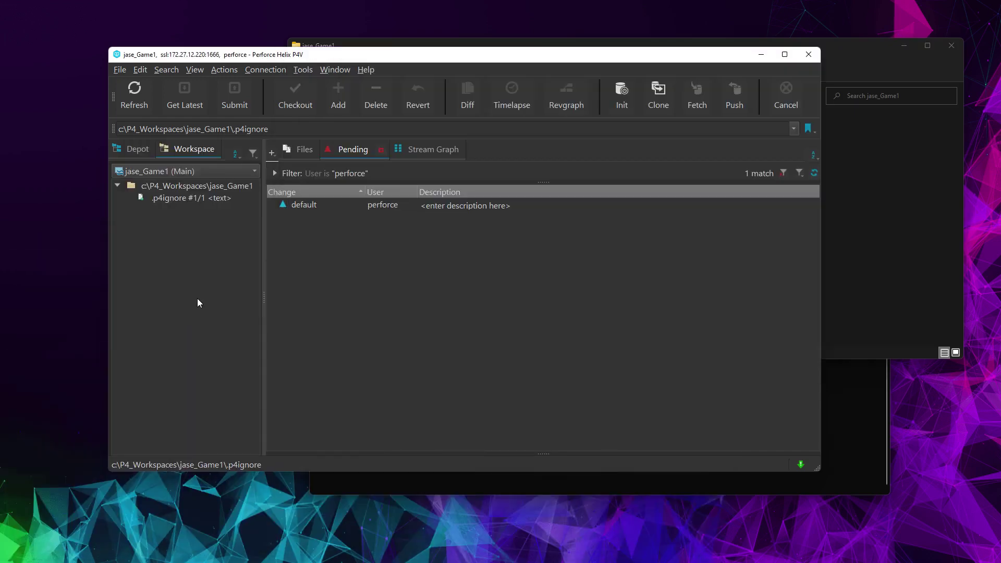
click(142, 91)
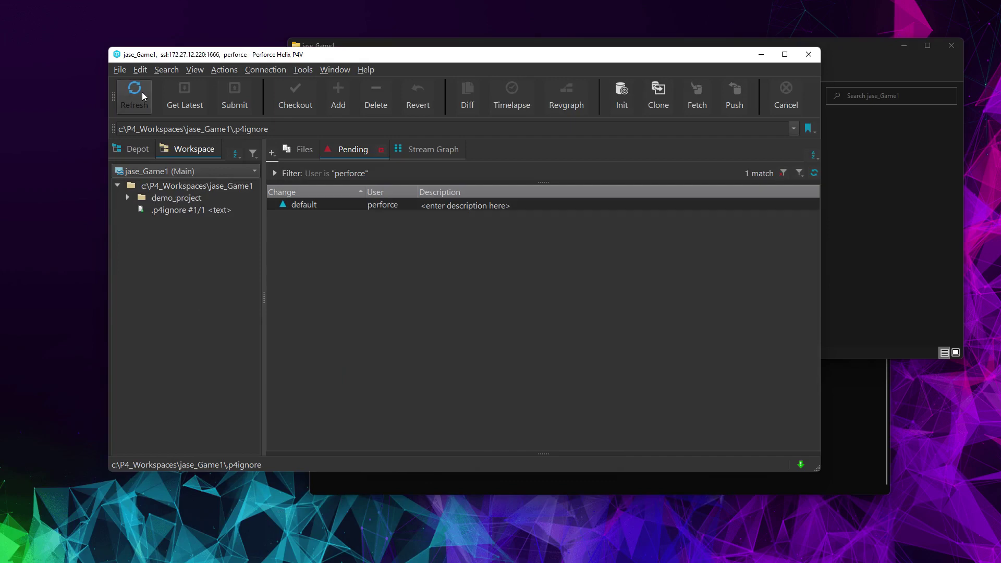
click(127, 198)
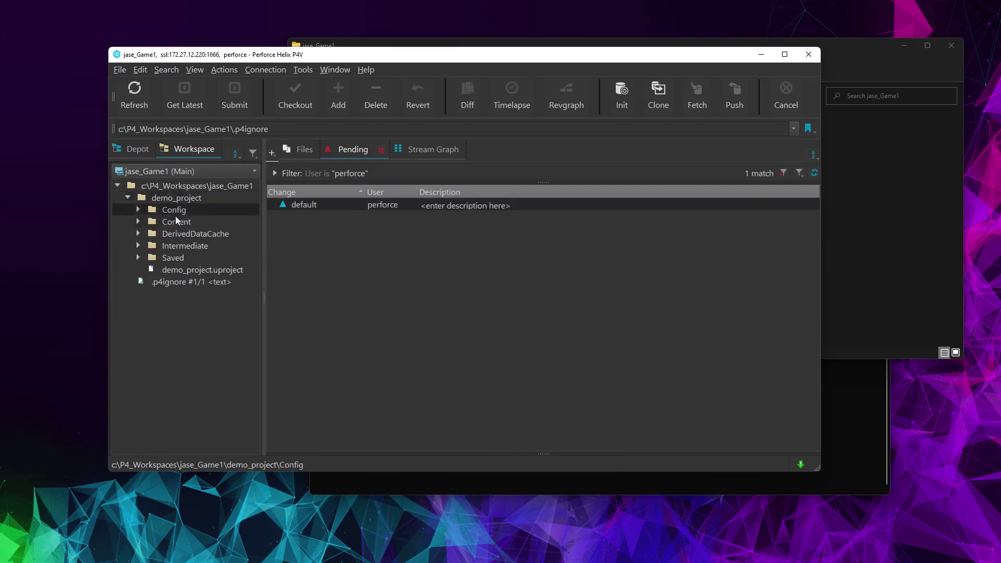
click(121, 255)
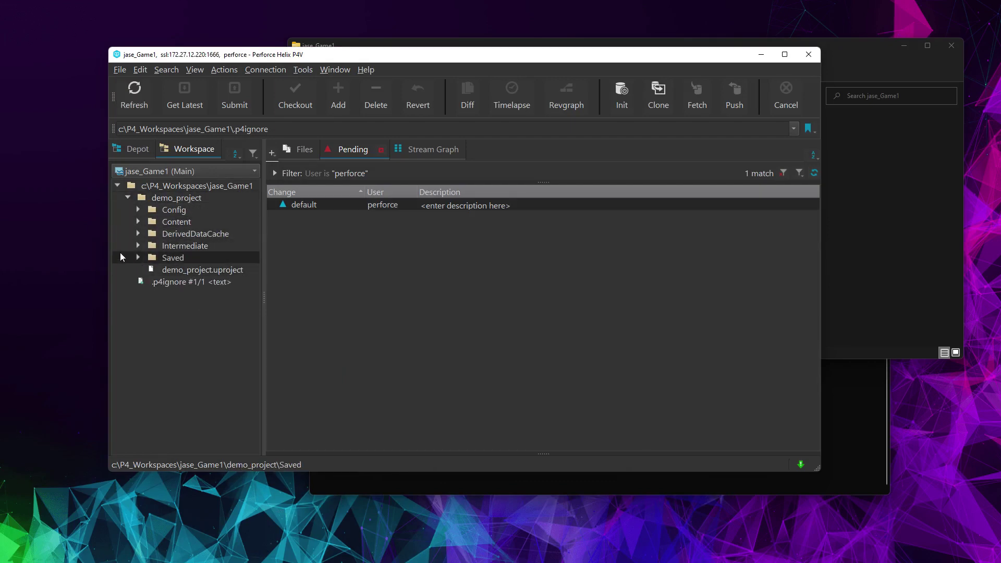
click(138, 257)
click(138, 245)
click(138, 233)
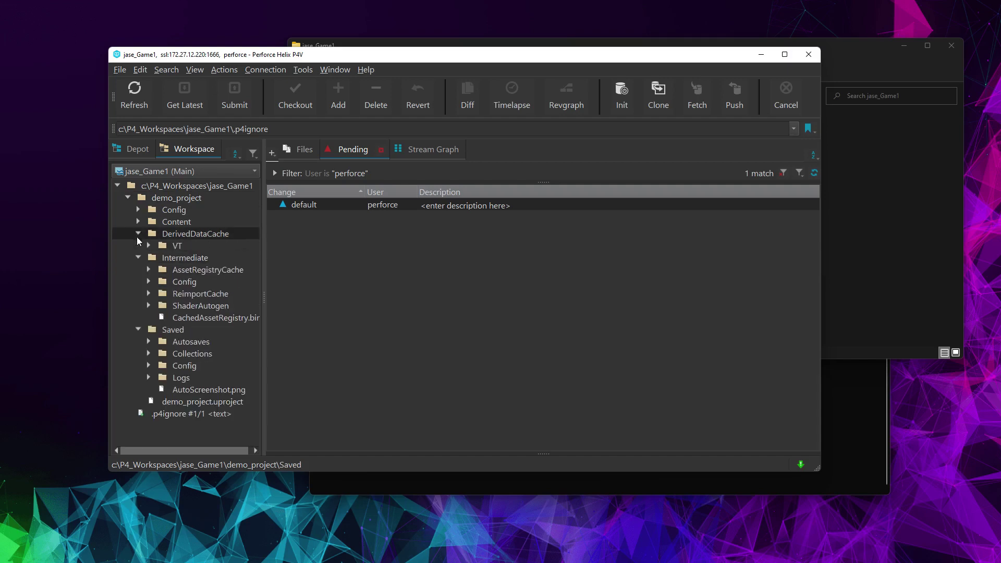
Collapse the demo_project folder in the workspace tree and mark the whole folder for add in the default changelist
click(127, 198)
click(174, 198)
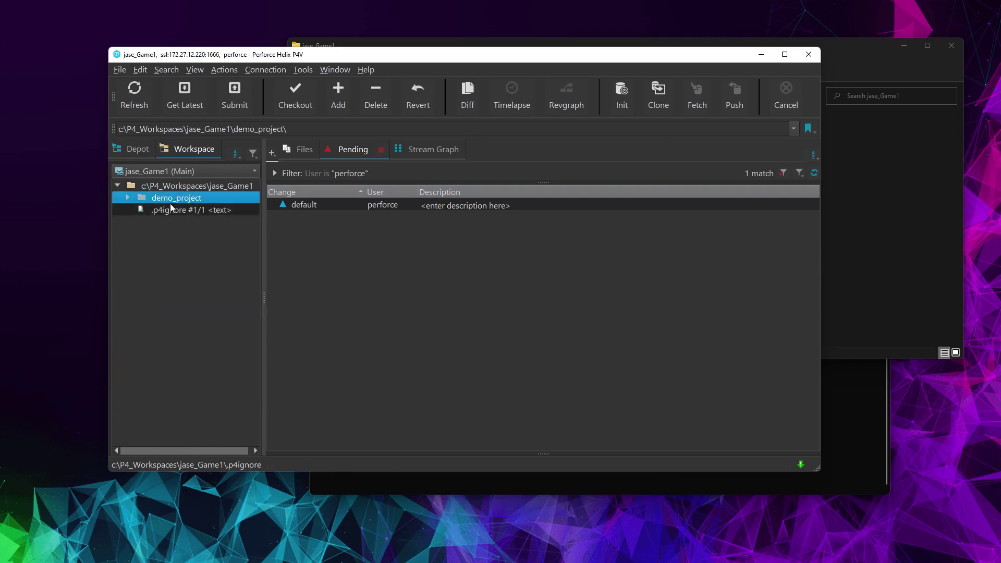
click(338, 96)
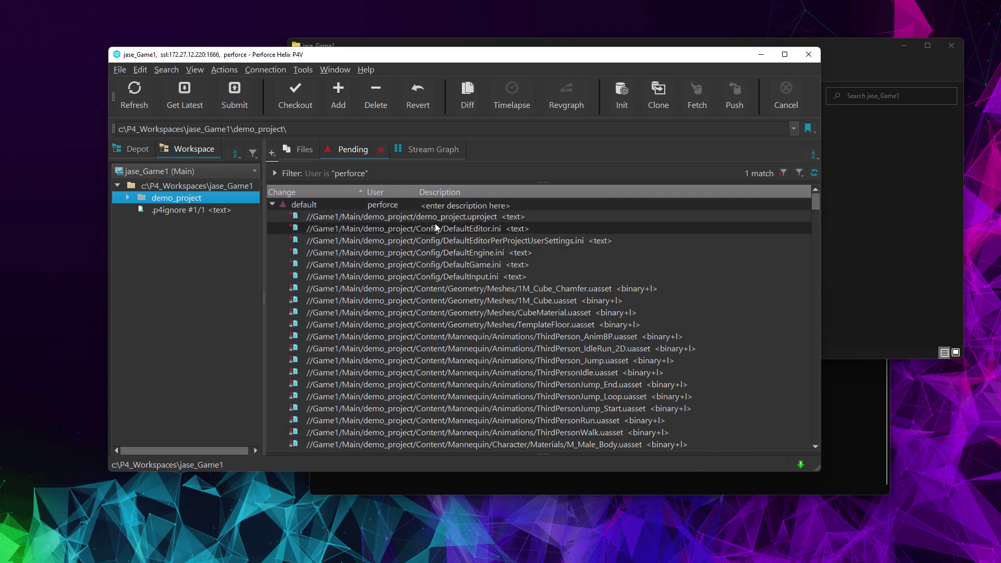
Examine the demo_project files and their assigned file types throughout the default pending changelist
scroll(464, 357, down, 15)
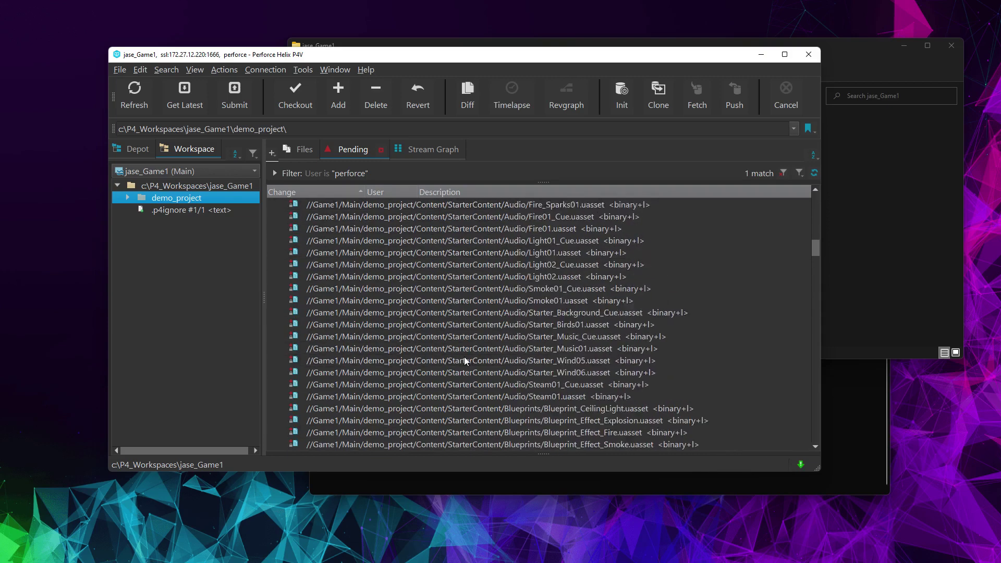
scroll(464, 360, down, 20)
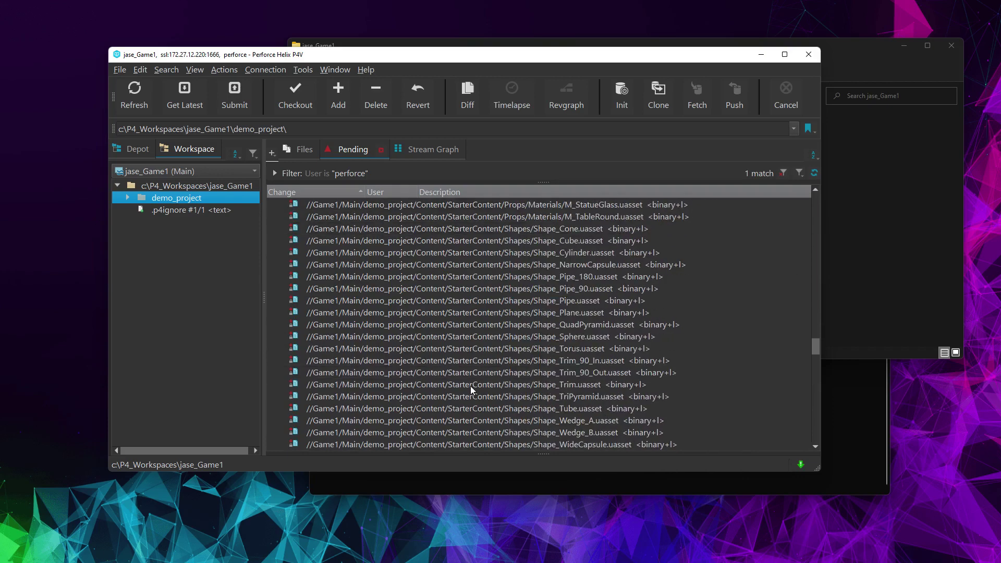
scroll(464, 375, down, 20)
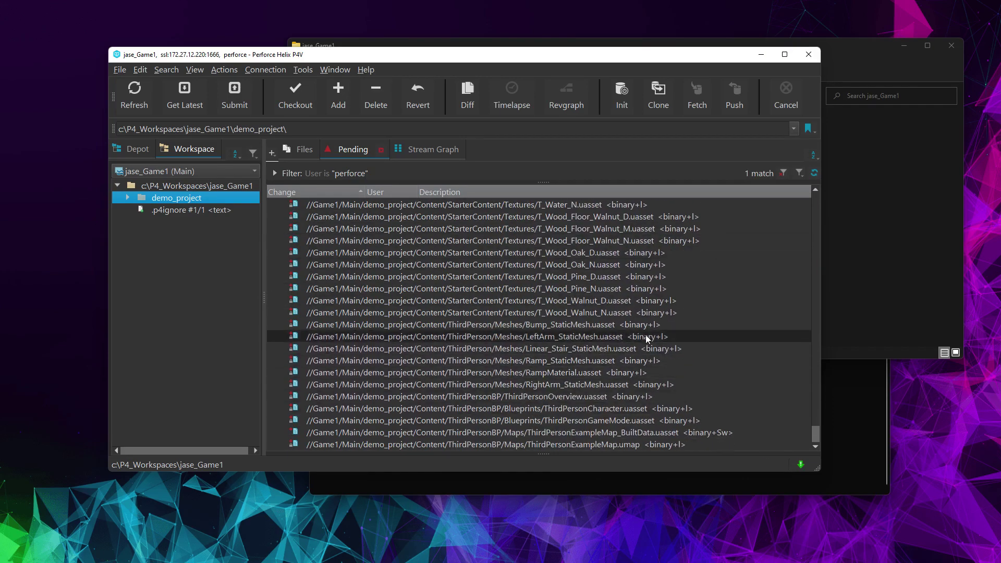
mouse_move(631, 323)
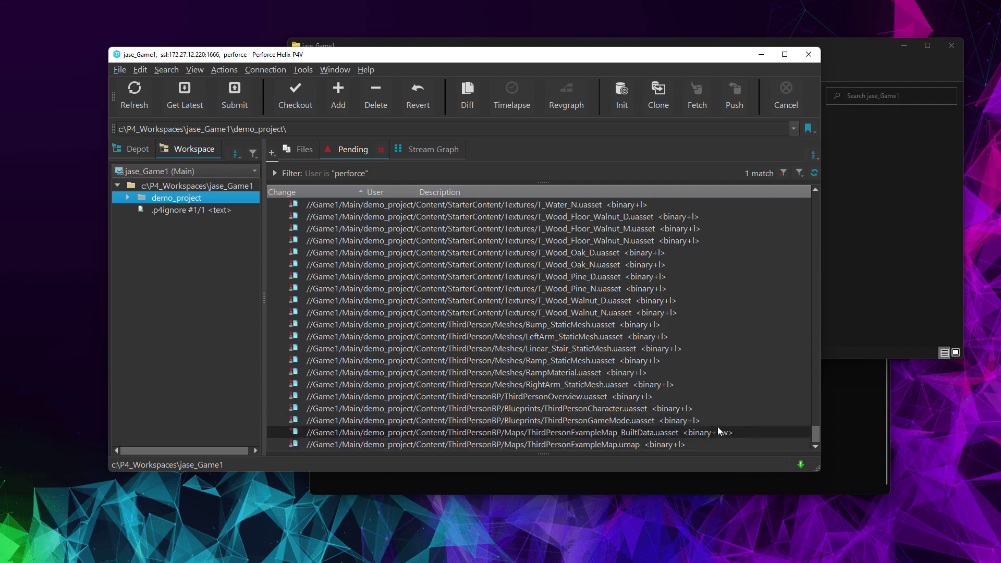
scroll(724, 437, up, 20)
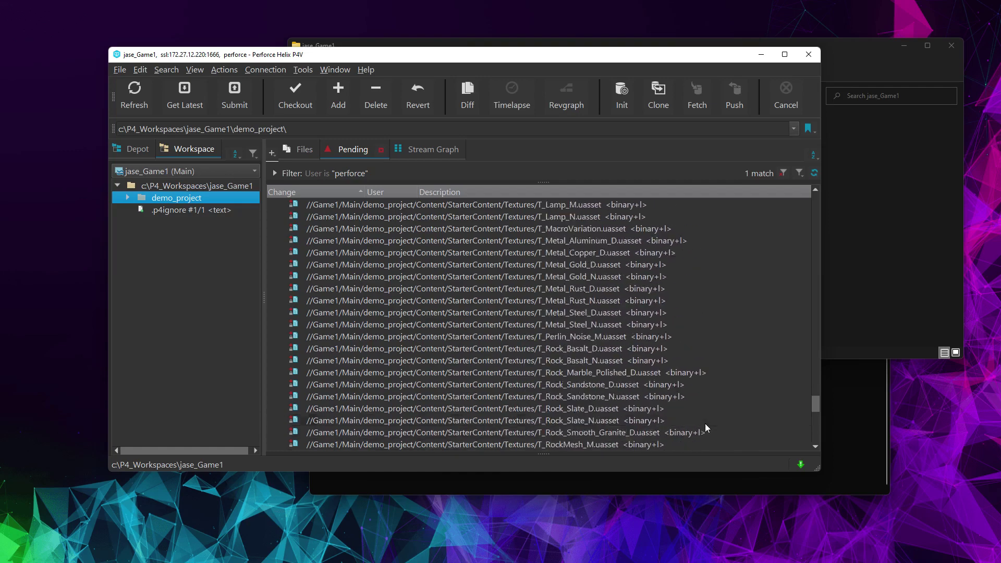
scroll(657, 386, up, 20)
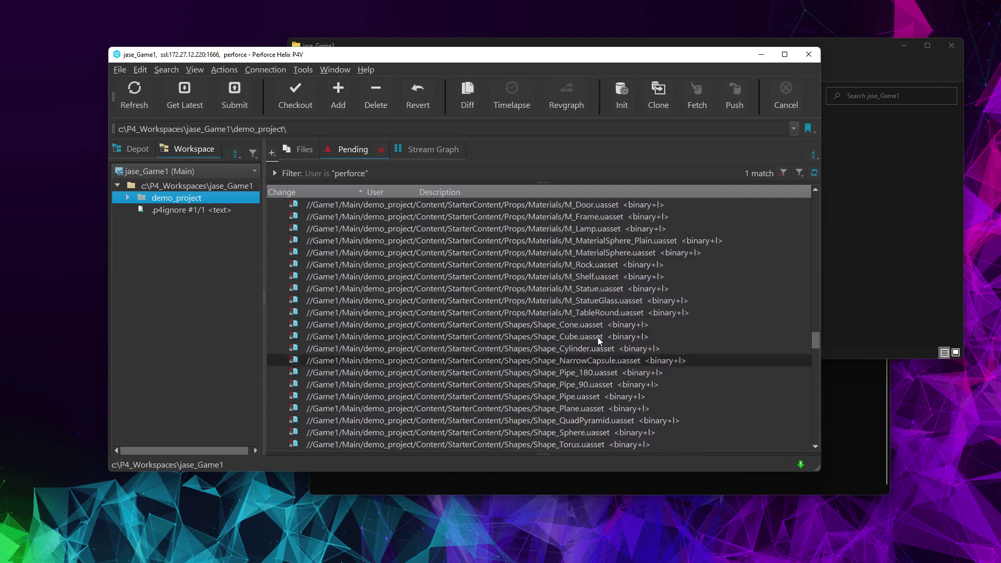
scroll(597, 332, up, 20)
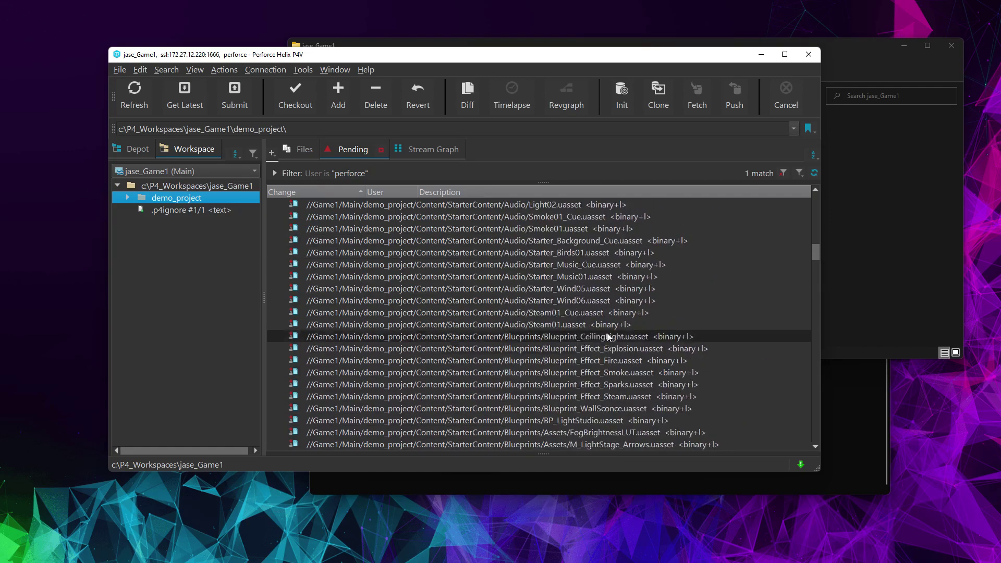
scroll(597, 332, up, 3)
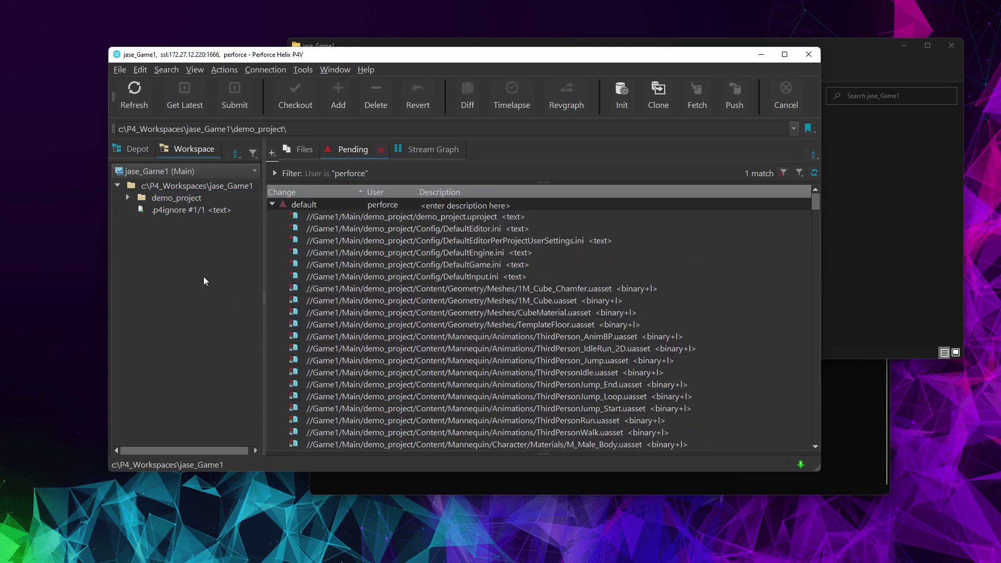
Expand demo_project in the workspace tree and check the add status of its Intermediate and Saved folders, including Logs
click(128, 198)
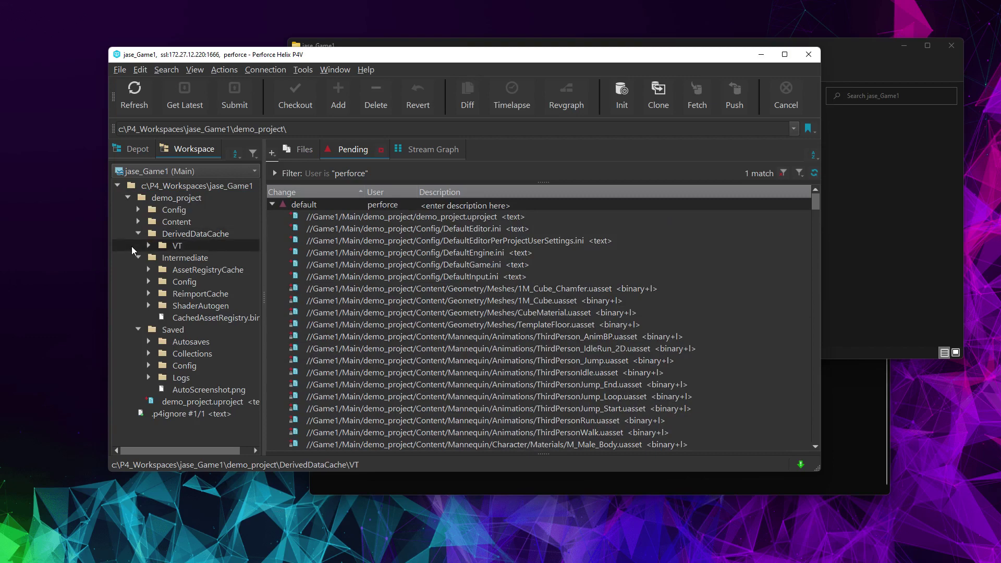
click(173, 257)
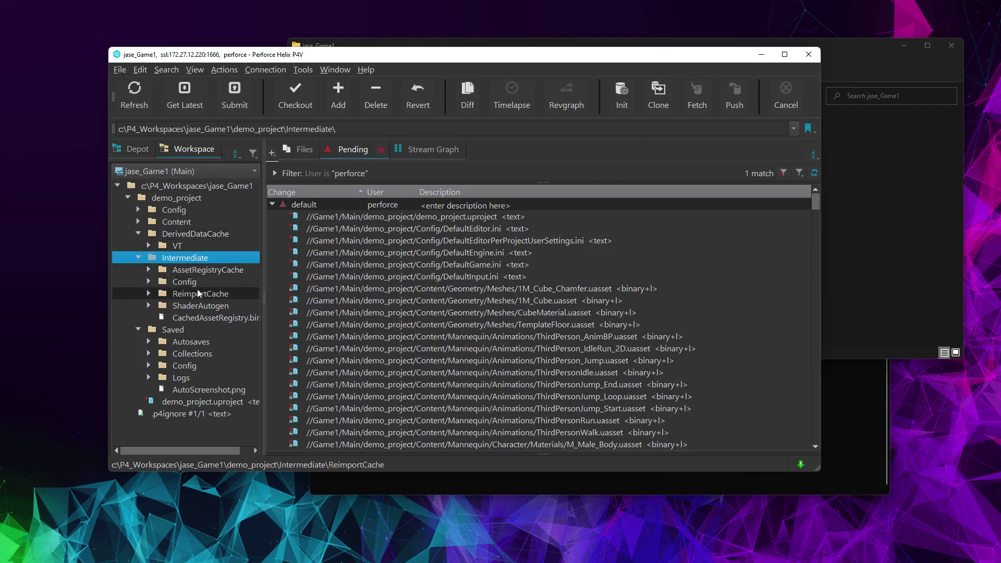
click(165, 330)
click(148, 378)
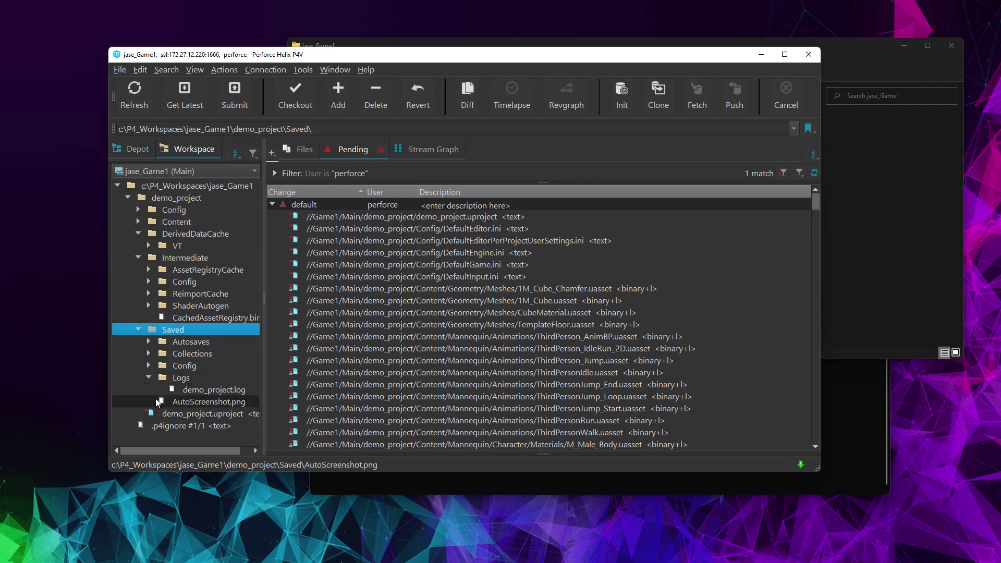
Expand Saved > Config > CrashReportClient down to its UECC-Windows subfolder and check the add status of CrashReportClient.ini
click(149, 365)
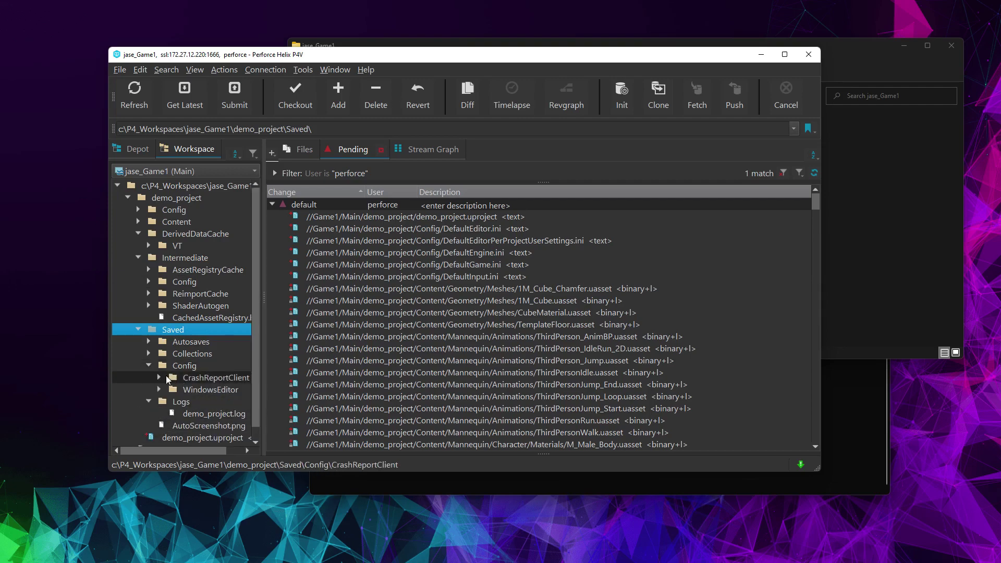
click(159, 377)
click(169, 390)
click(213, 402)
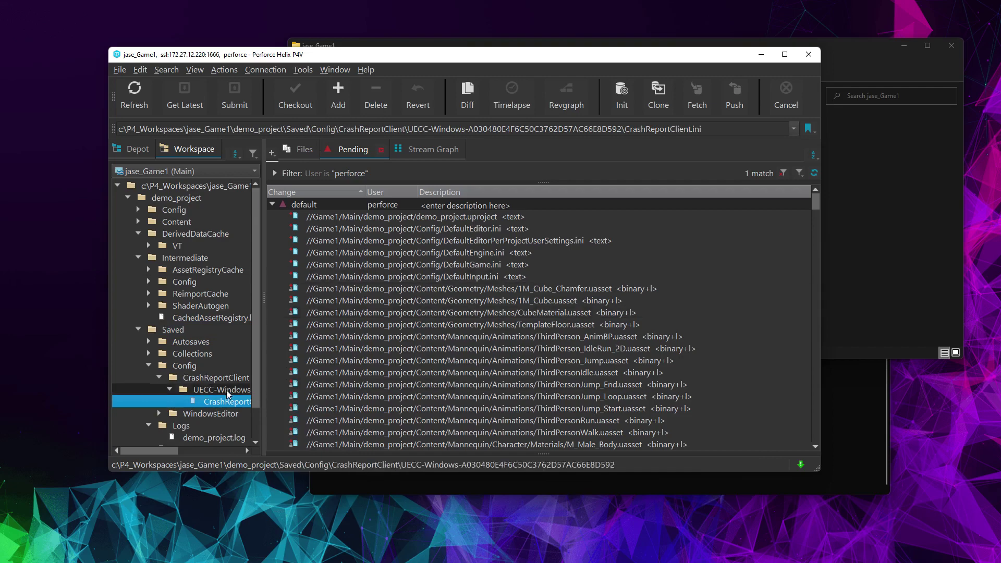
right_click(211, 402)
click(202, 394)
click(204, 400)
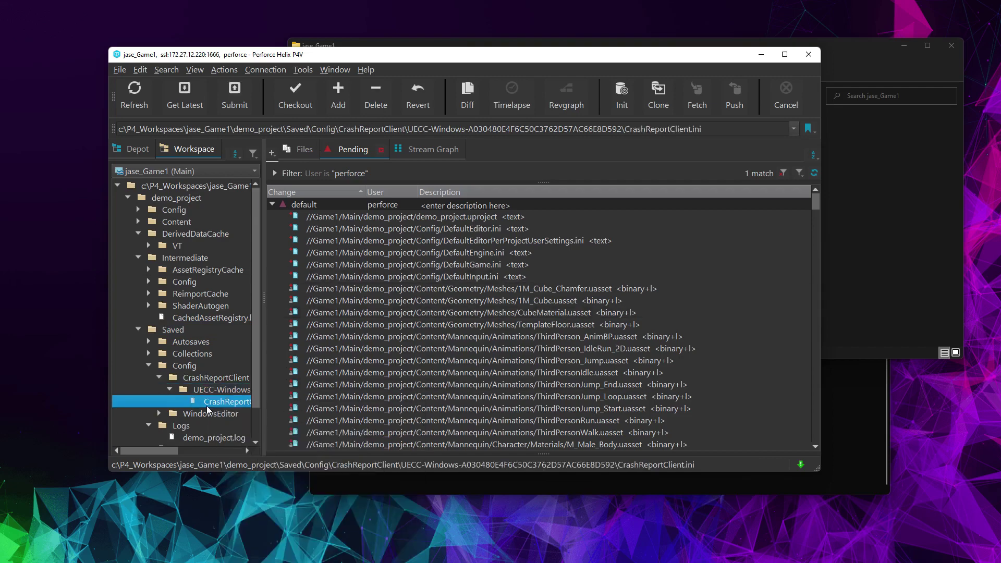
Collapse the Intermediate, Saved and DerivedDataCache folders under demo_project in the workspace tree
click(138, 258)
click(138, 270)
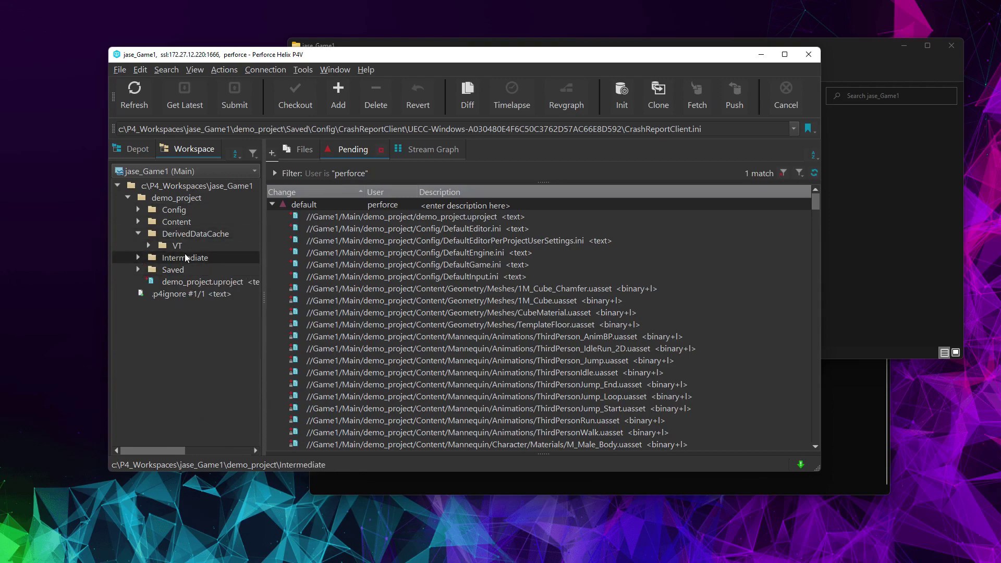
click(139, 233)
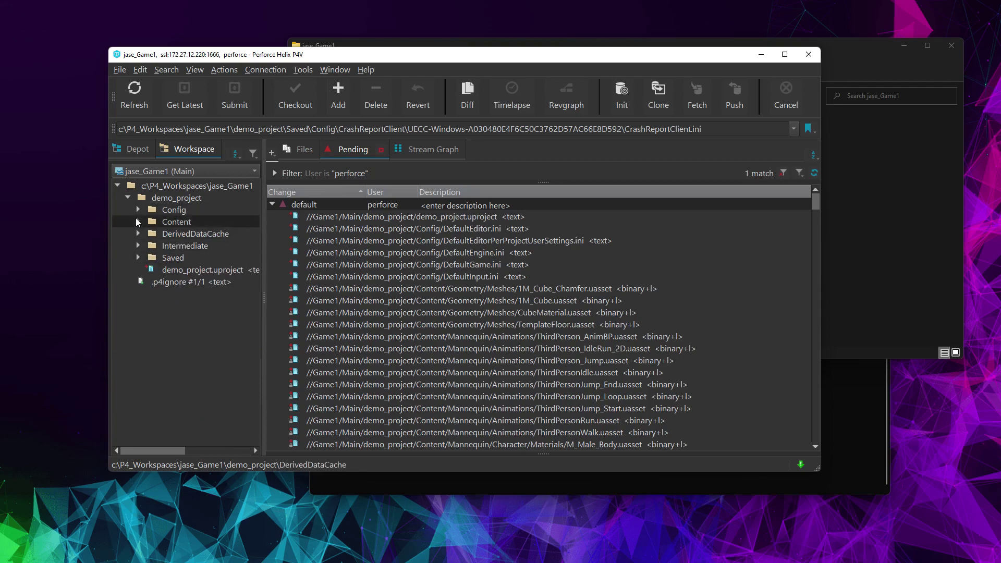
Expand Content > ThirdPerson > Meshes and ThirdPersonBP in the workspace tree and check the add status of their assets
click(138, 221)
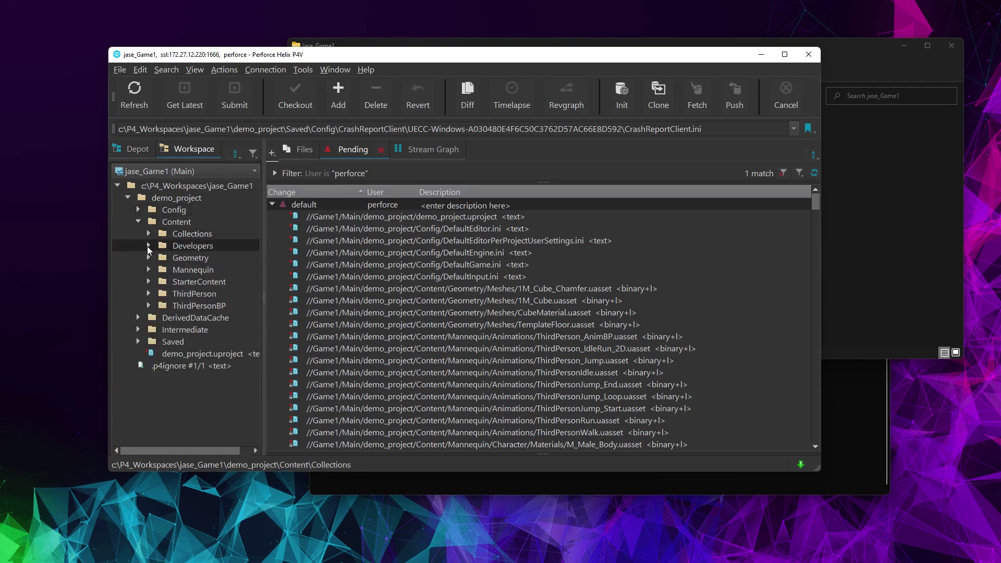
drag(148, 243, 157, 304)
click(159, 305)
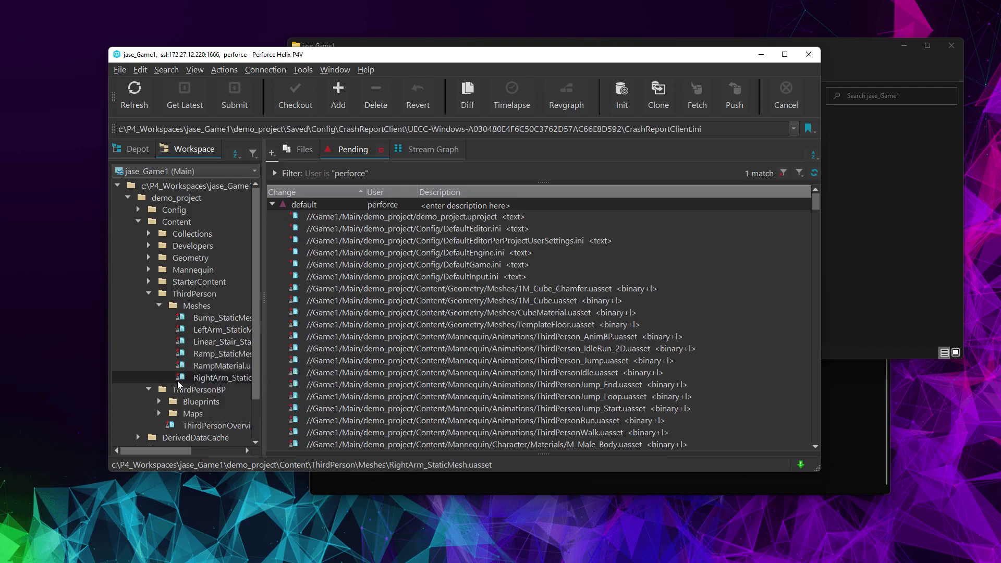
mouse_move(178, 321)
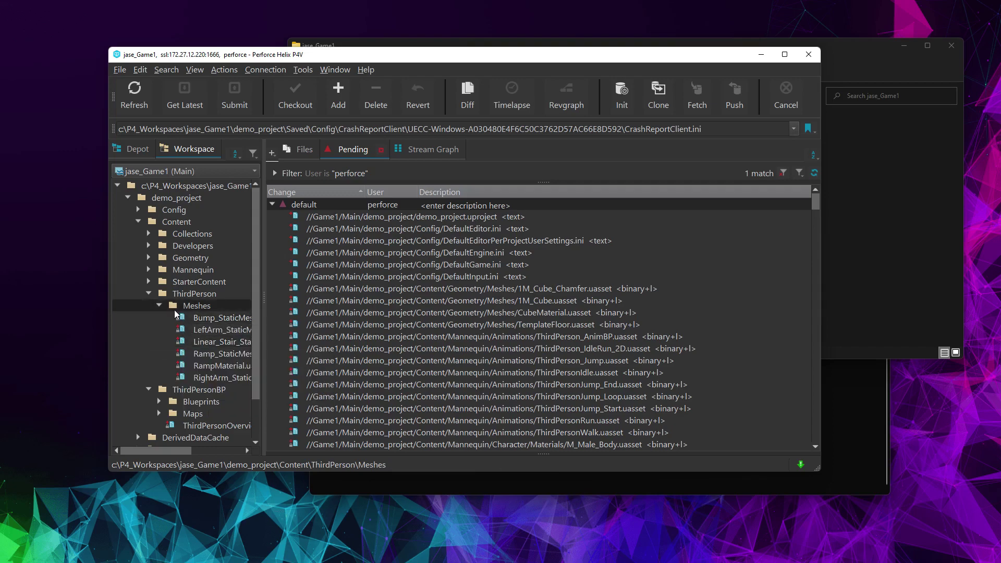
Collapse the default pending changelist's file list and start submitting that changelist
click(315, 205)
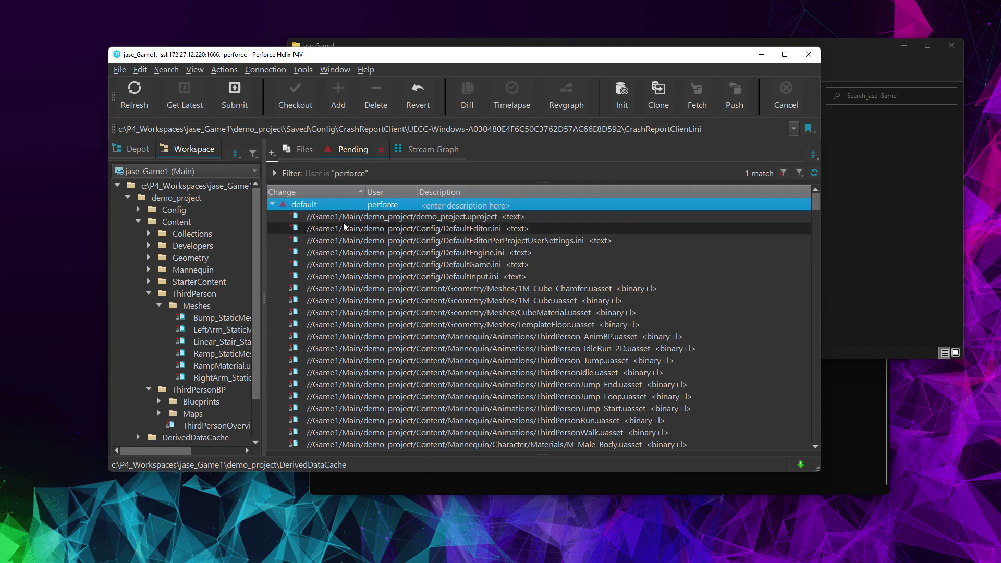
click(313, 228)
click(359, 372)
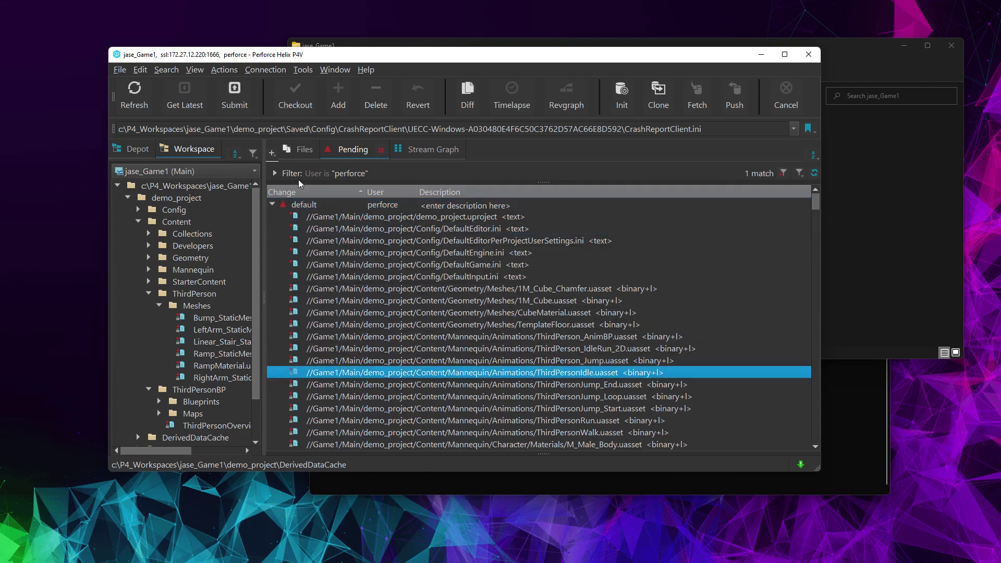
click(355, 207)
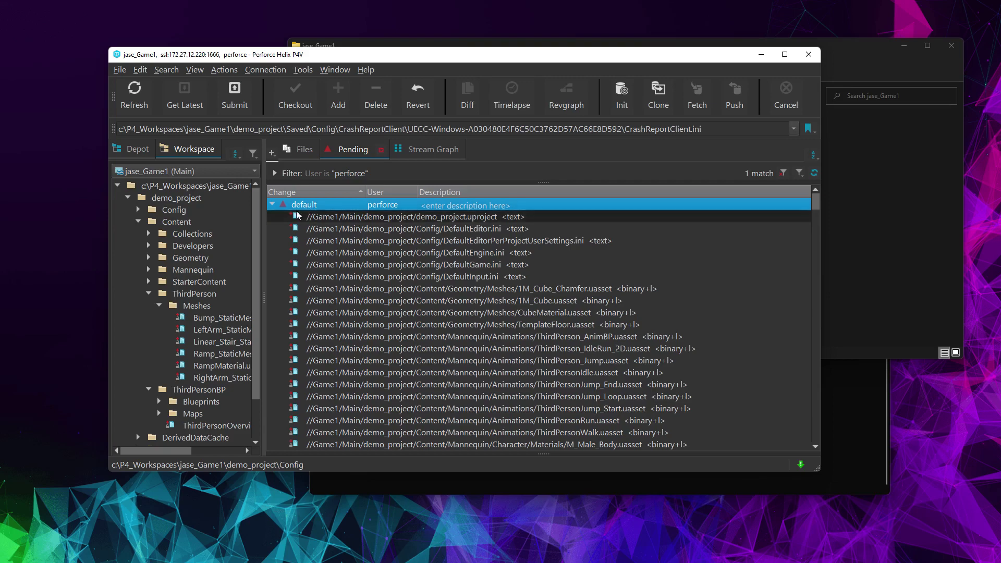
click(272, 205)
click(246, 105)
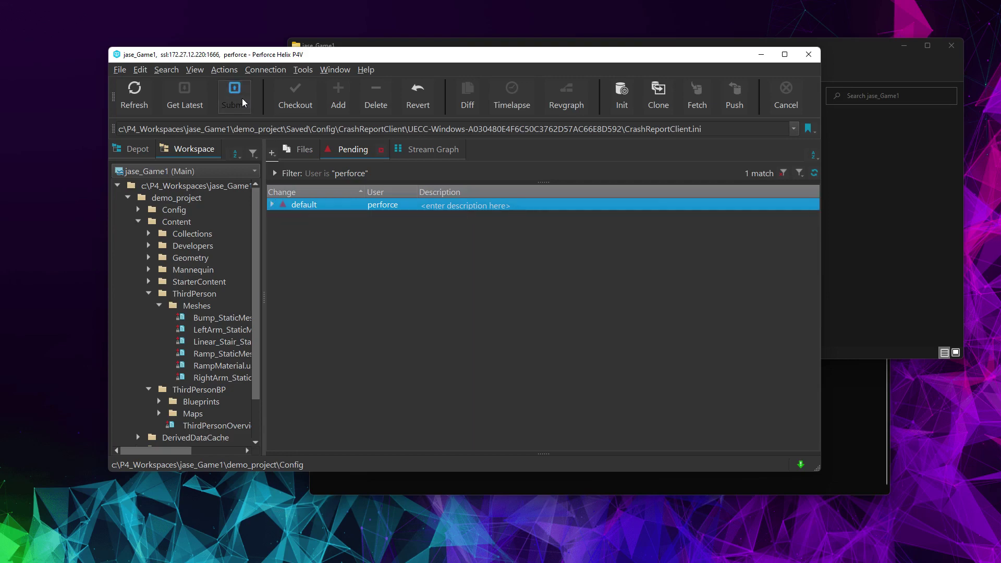
Review the files and their pending actions, and submit the changelist with the description "Initial Submission of project files"
scroll(521, 224, down, 20)
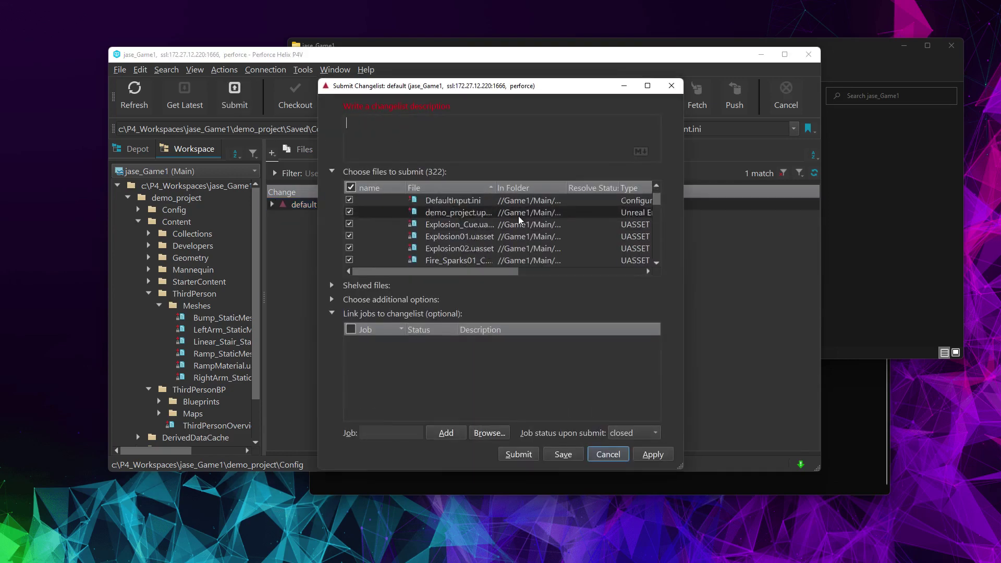
scroll(550, 226, down, 20)
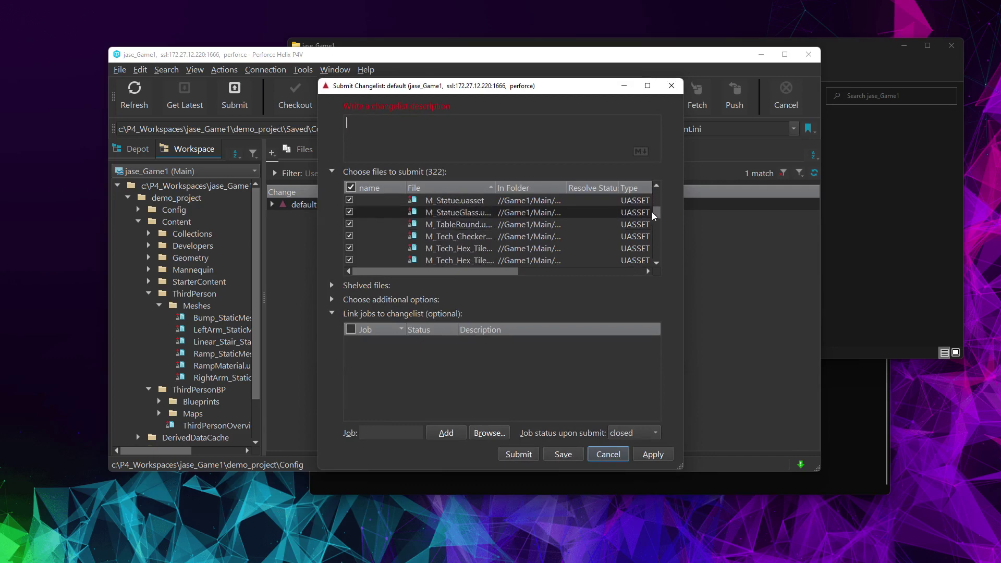
scroll(475, 272, right, 2)
scroll(475, 272, right, 3)
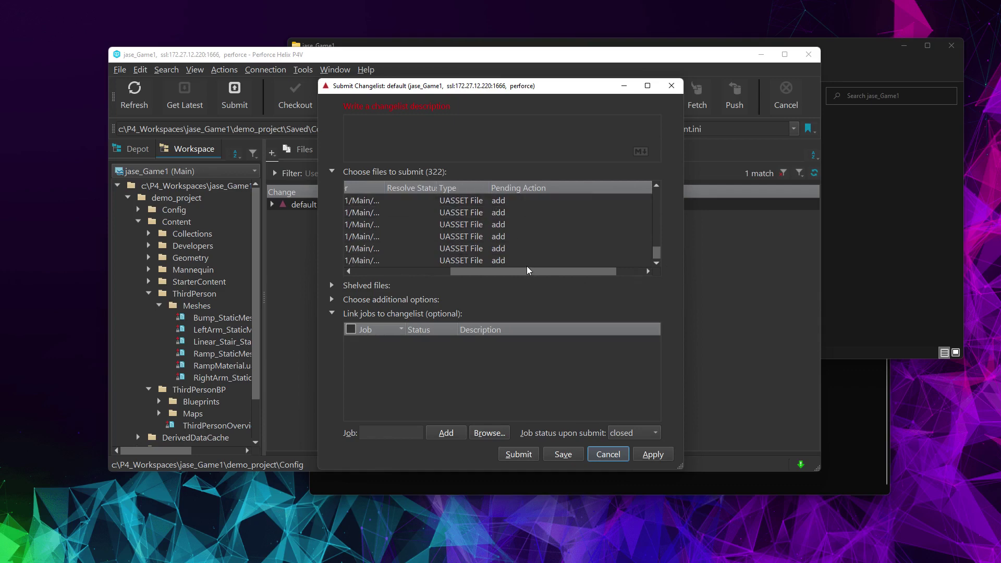
scroll(526, 276, left, 5)
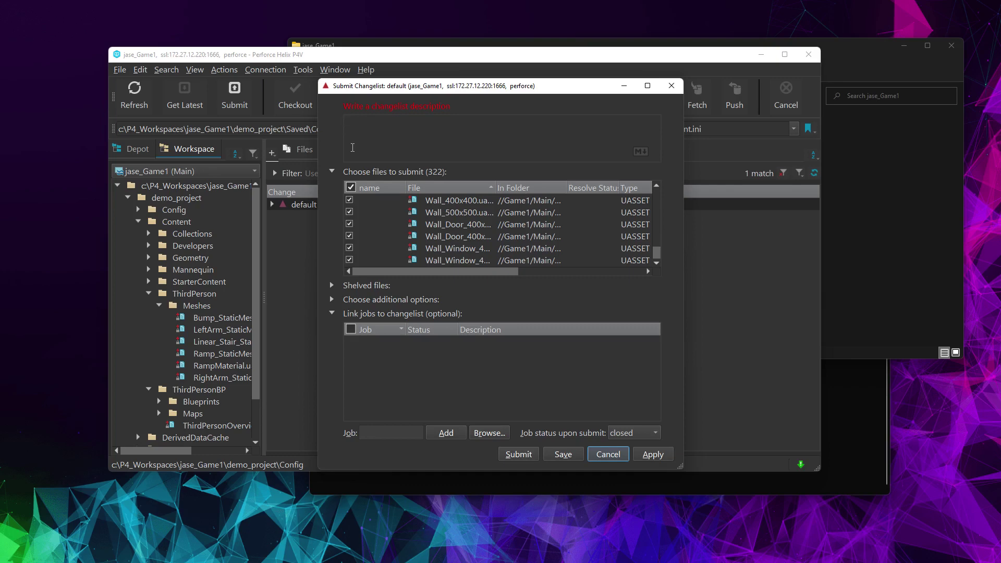
text(Initial Sub)
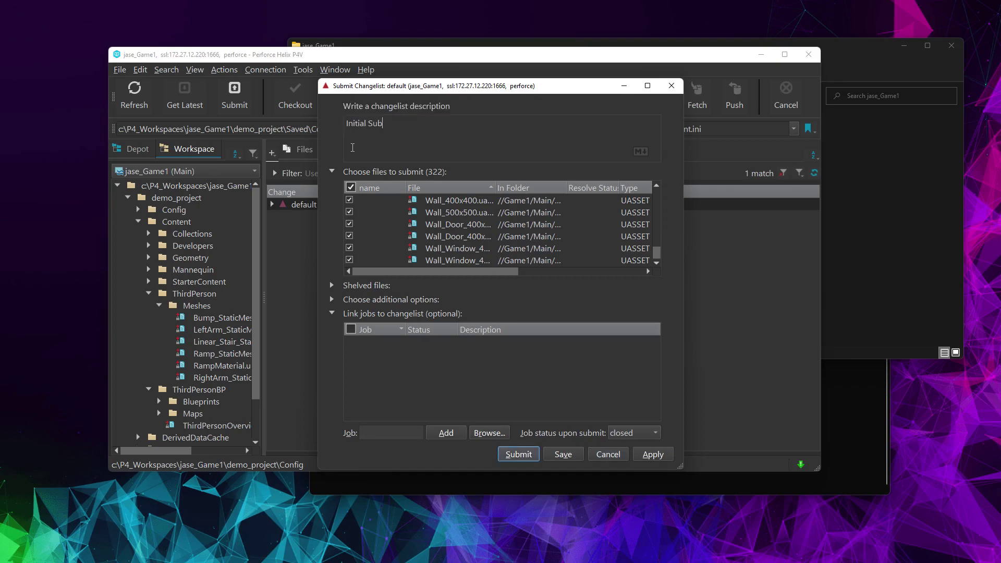
text(mission of project files)
click(517, 457)
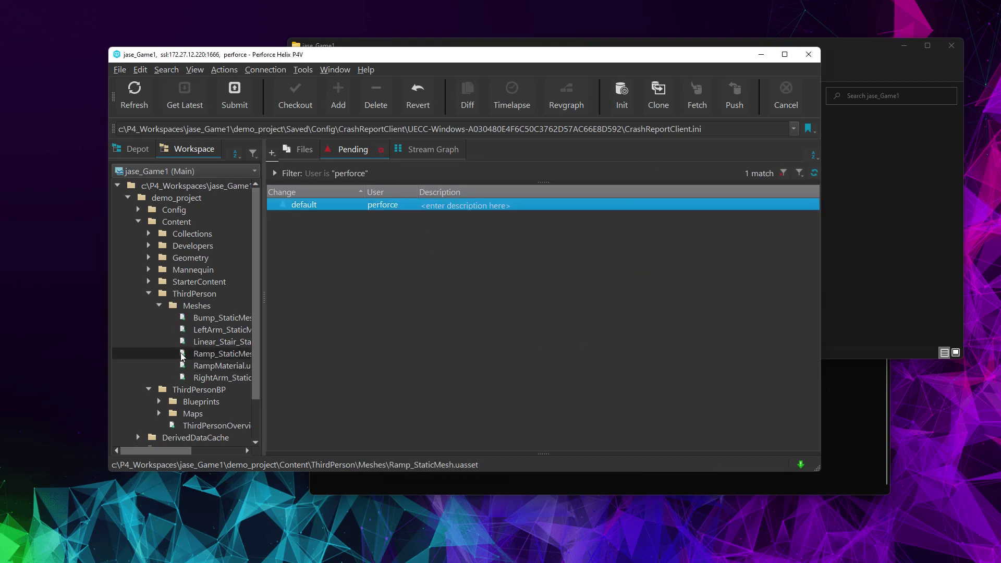
Check the depot status of the submitted files under ThirdPerson > Meshes and inspect the default pending changelist
click(196, 357)
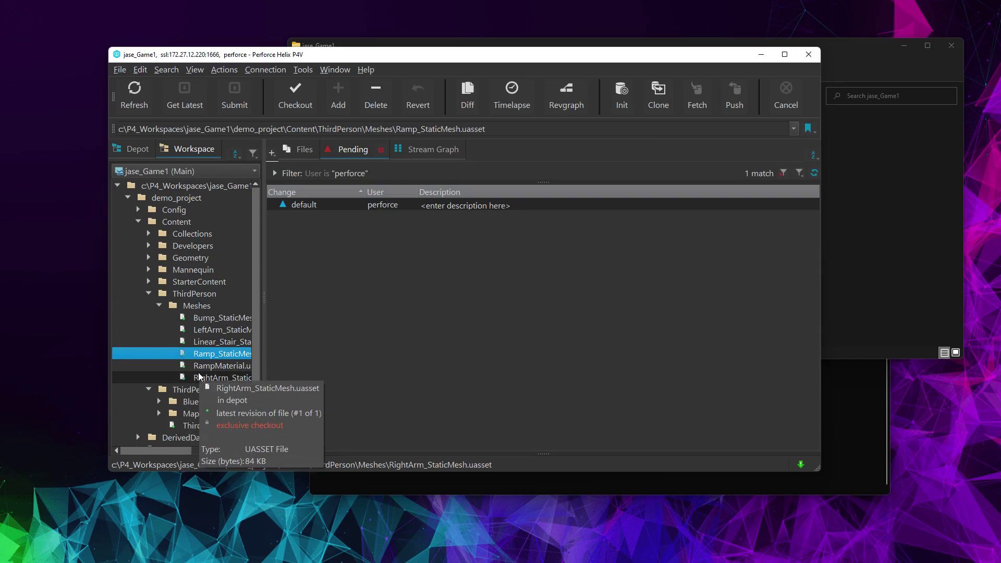
scroll(199, 376, down, 2)
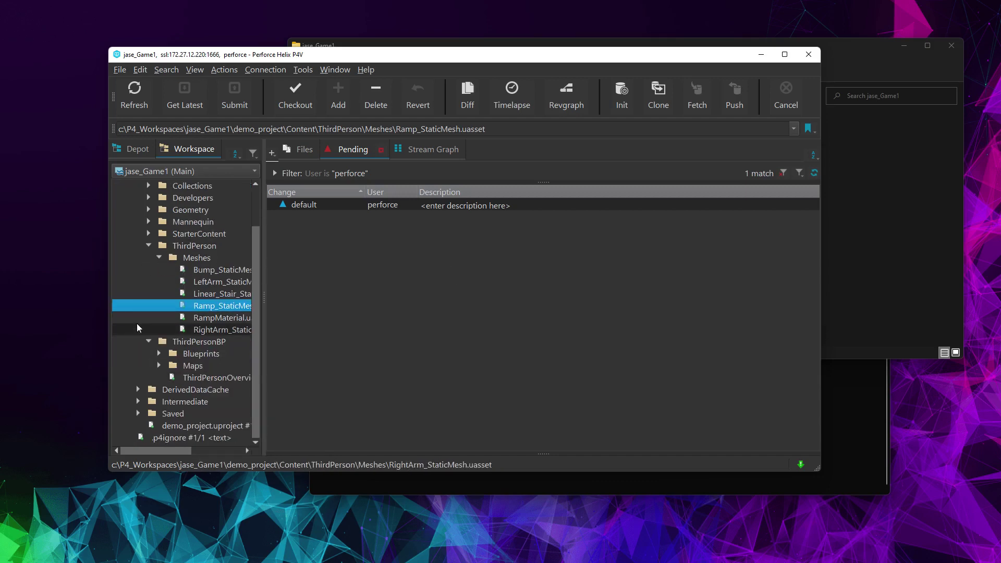
click(372, 294)
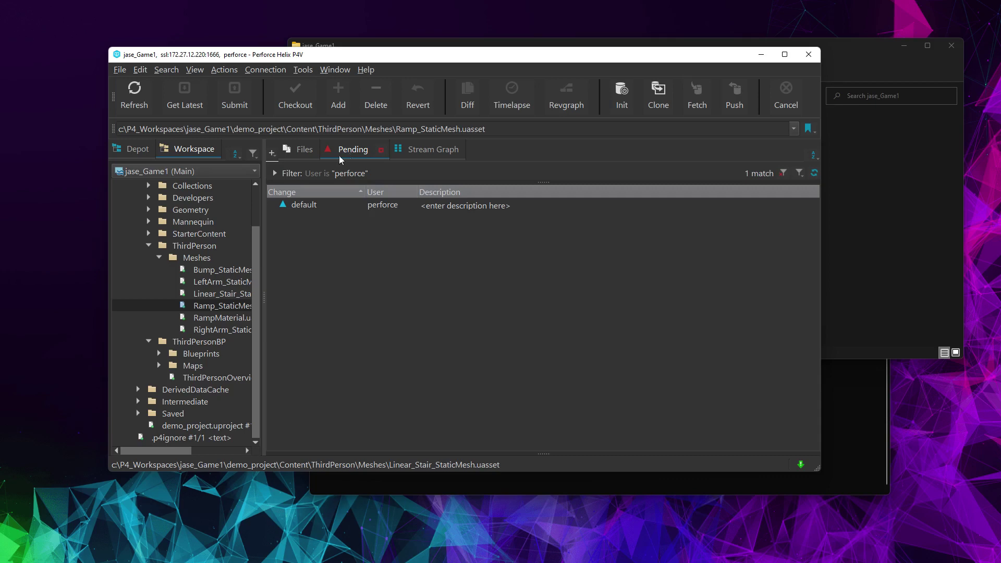
click(302, 206)
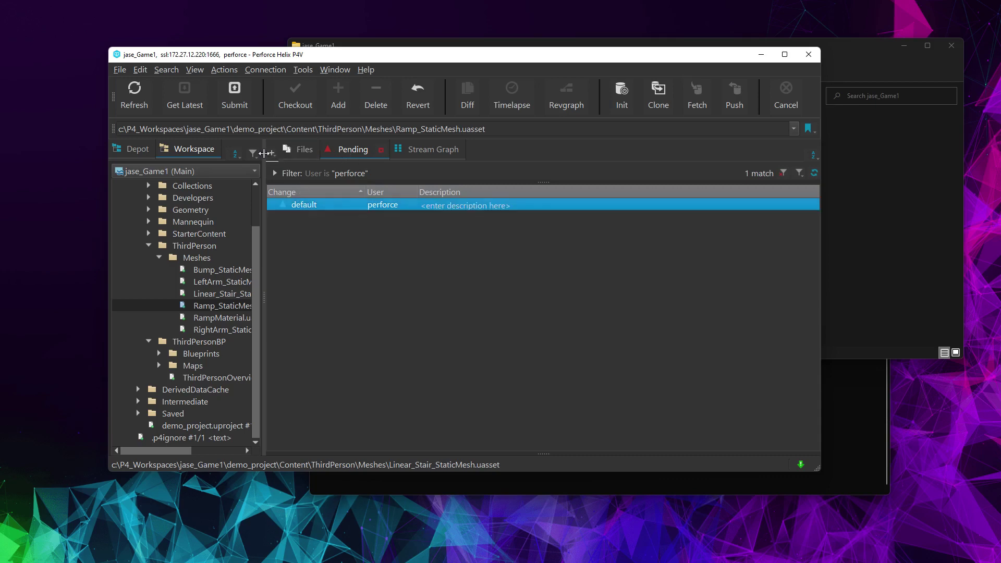
Close the Pending changelists view, reopen it beside the Stream Graph, and select the default changelist
click(271, 153)
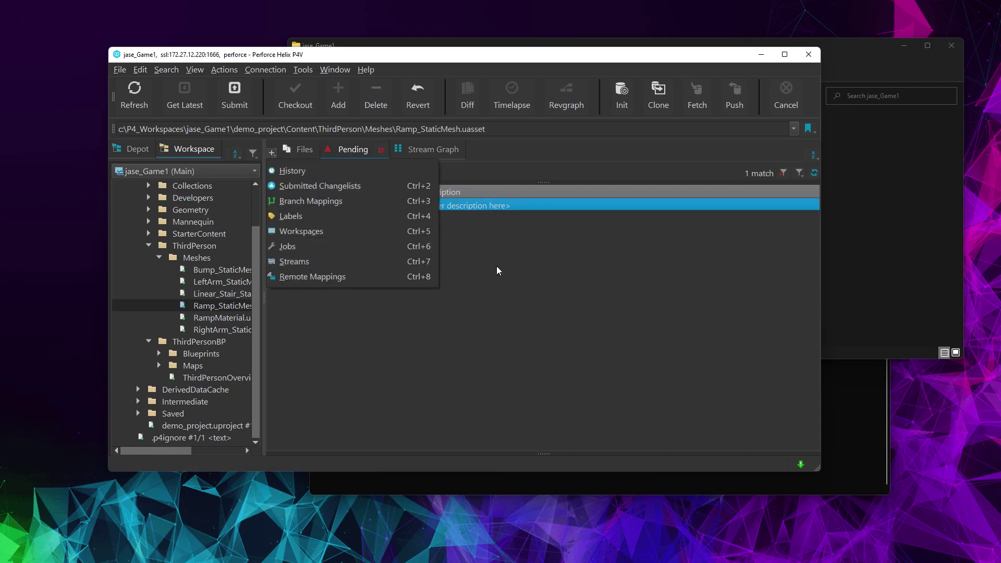
click(382, 150)
click(382, 149)
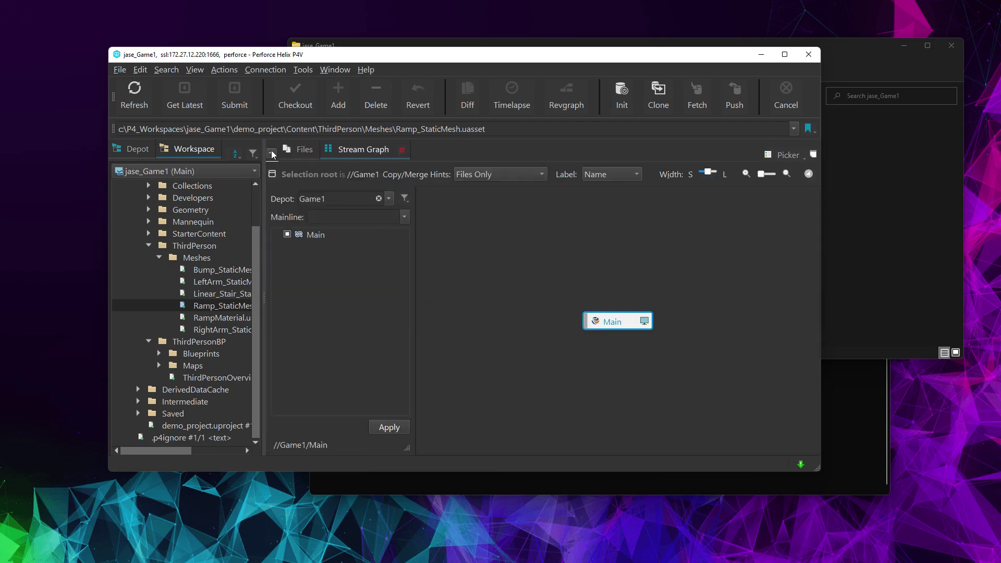
click(272, 154)
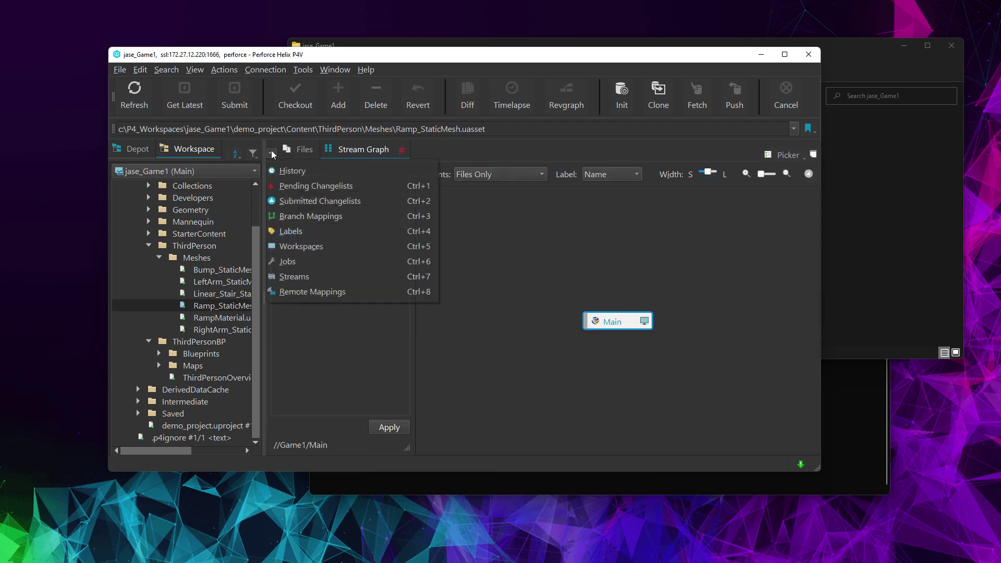
click(304, 185)
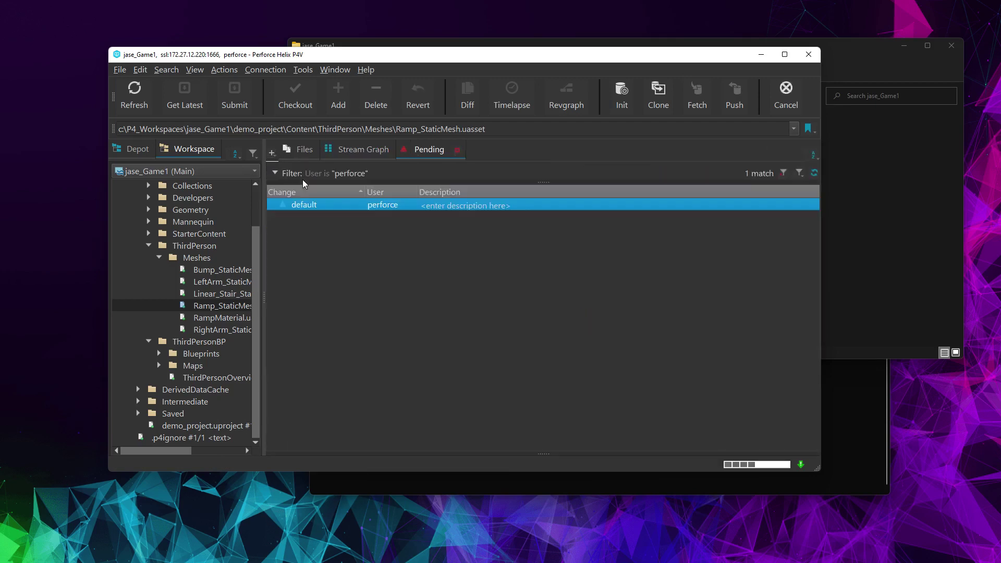
click(375, 206)
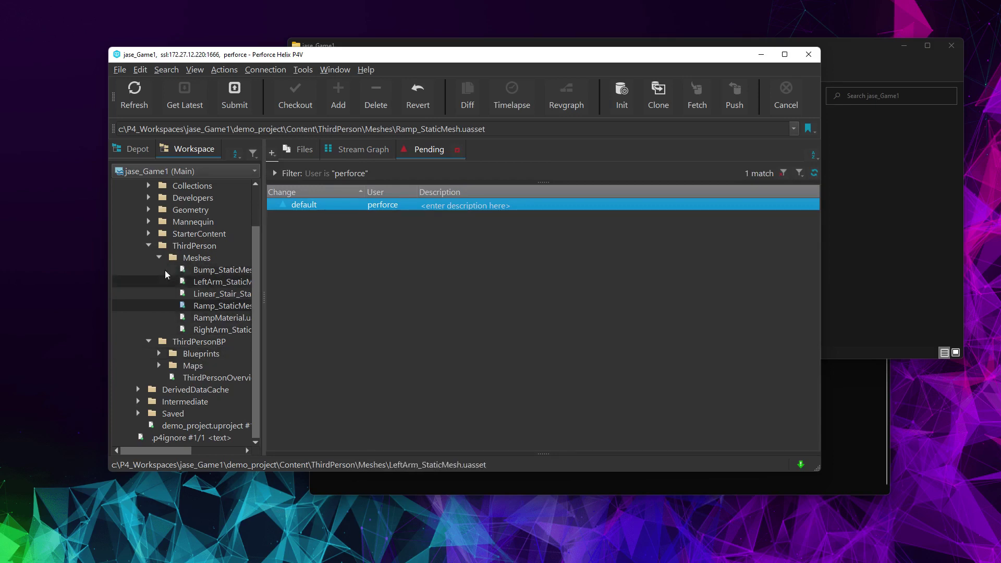
Widen the workspace tree pane to show more of the asset file names
click(146, 248)
scroll(148, 267, up, 1)
scroll(148, 267, down, 1)
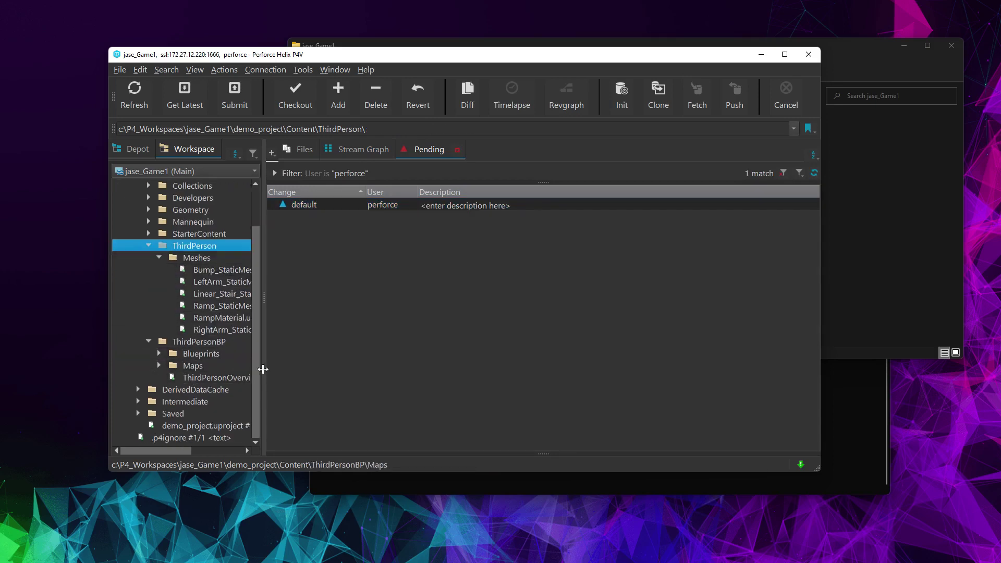
drag(264, 371, 371, 368)
Check out ThirdPersonOverview.uasset from the ThirdPersonBP folder
click(197, 380)
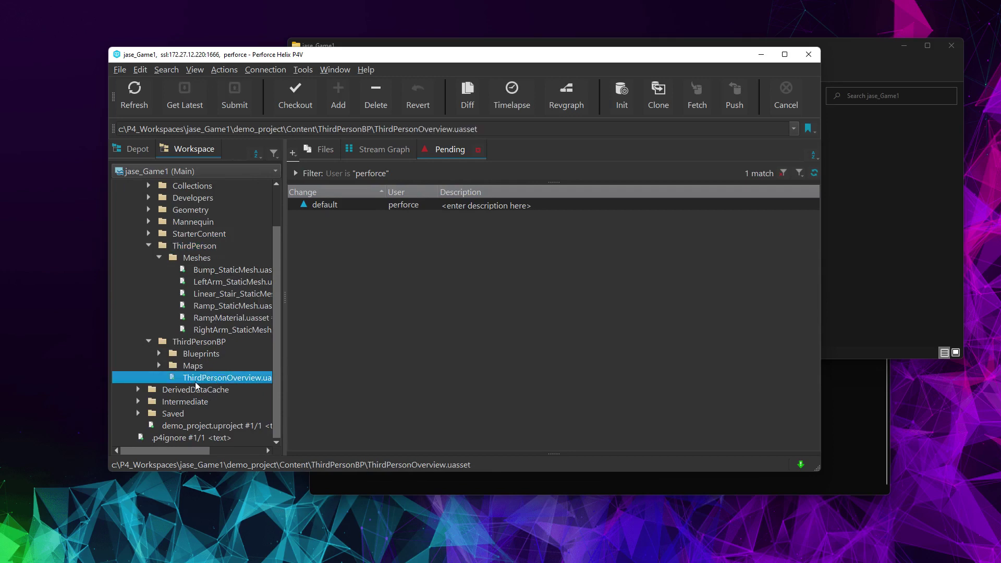
mouse_move(205, 381)
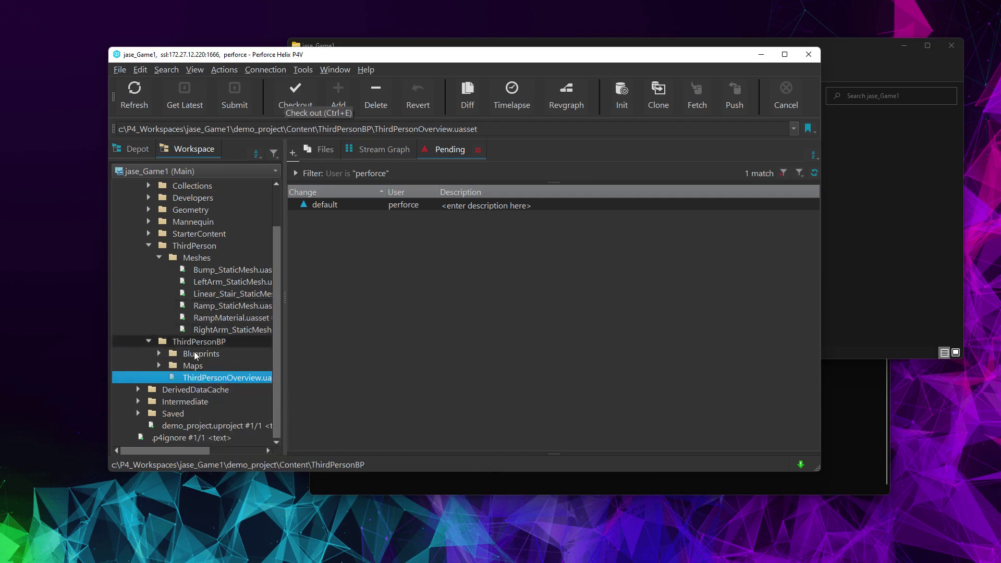
right_click(202, 382)
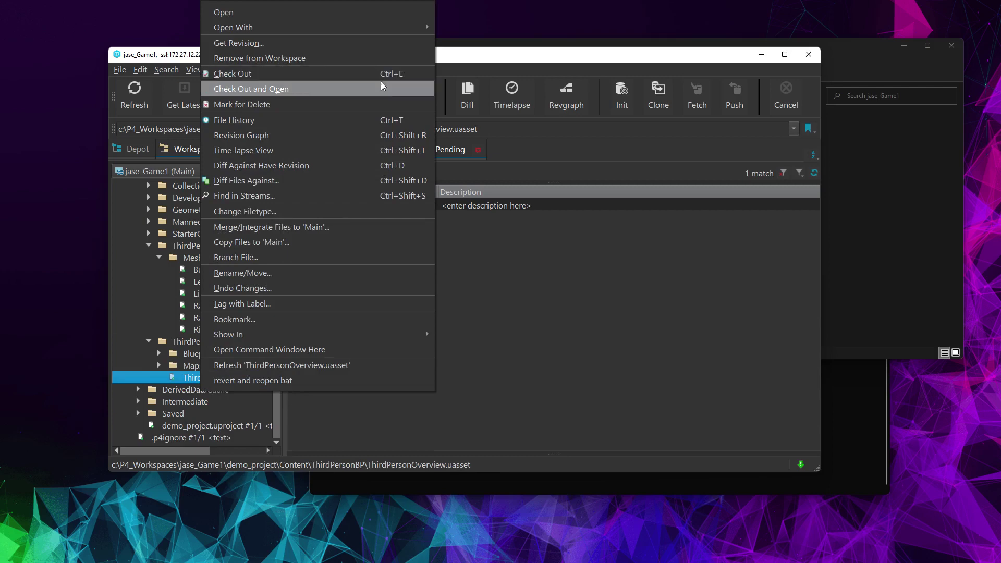
click(250, 377)
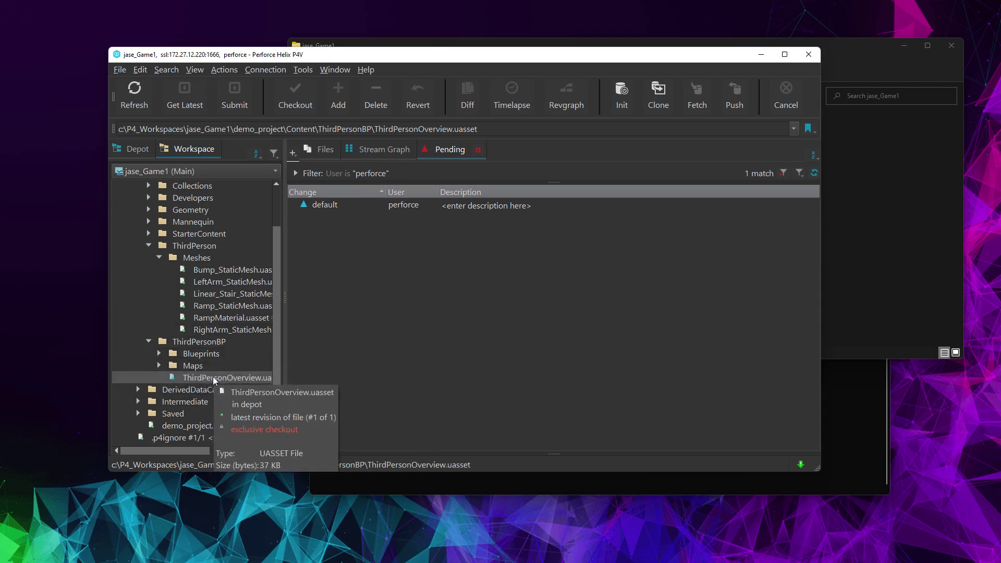
right_click(212, 376)
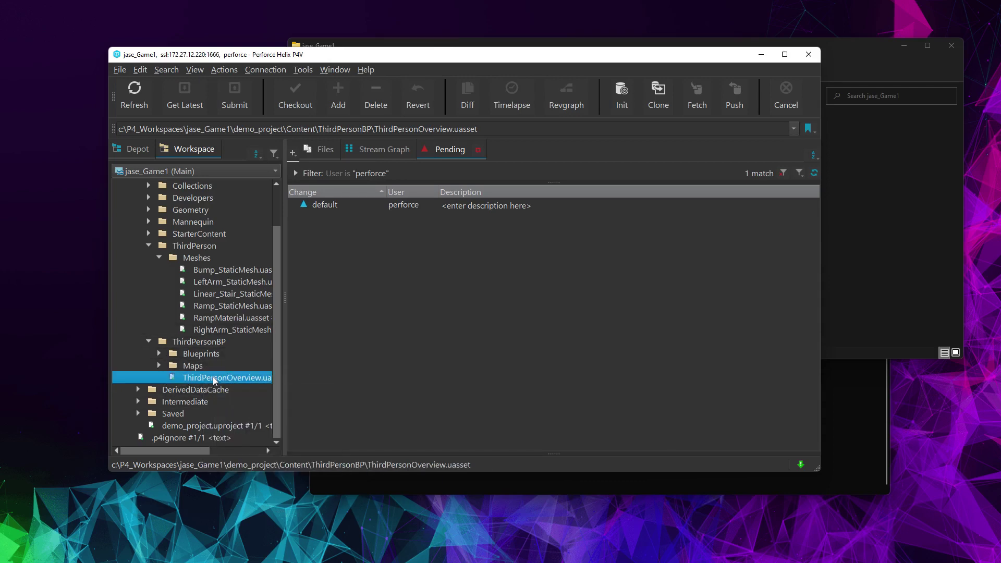
click(264, 76)
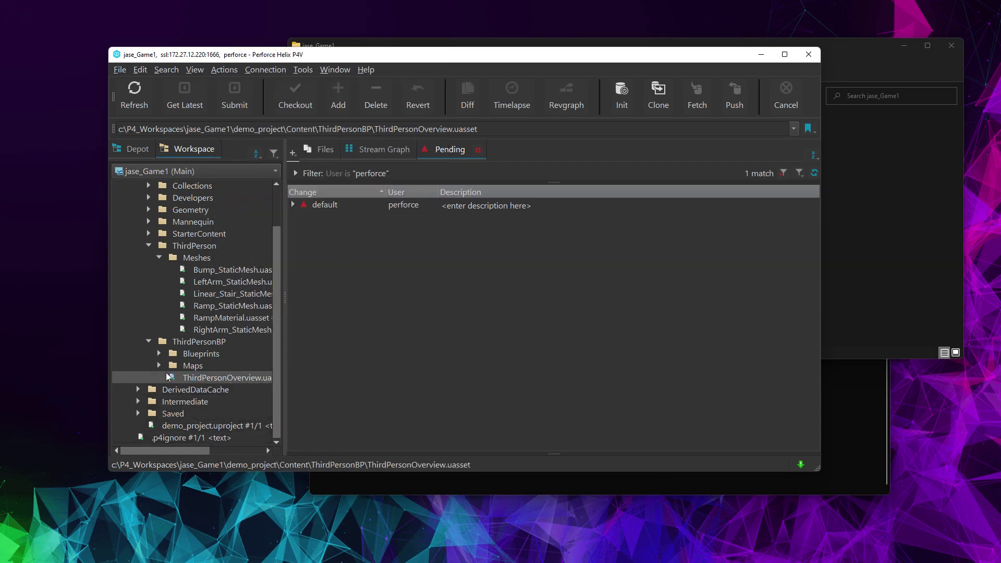
Expand the default pending changelist and check the checkout status and file type of ThirdPersonOverview.uasset
mouse_move(171, 378)
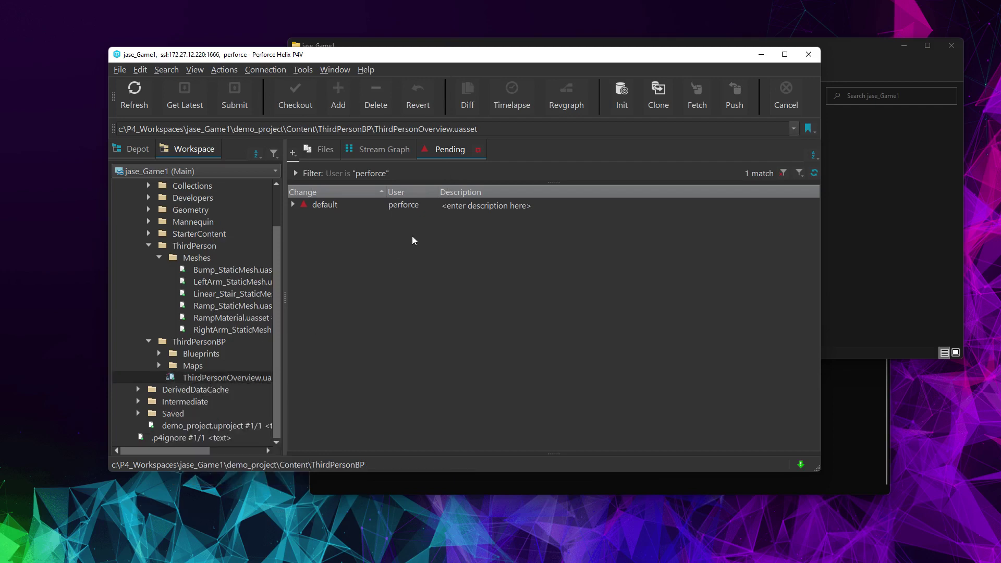
click(292, 204)
click(360, 216)
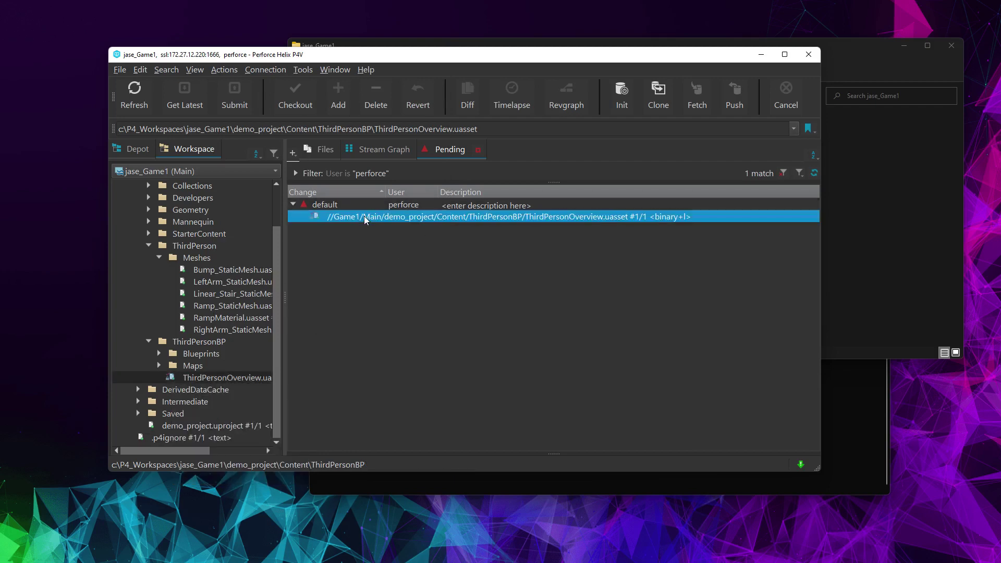
click(427, 274)
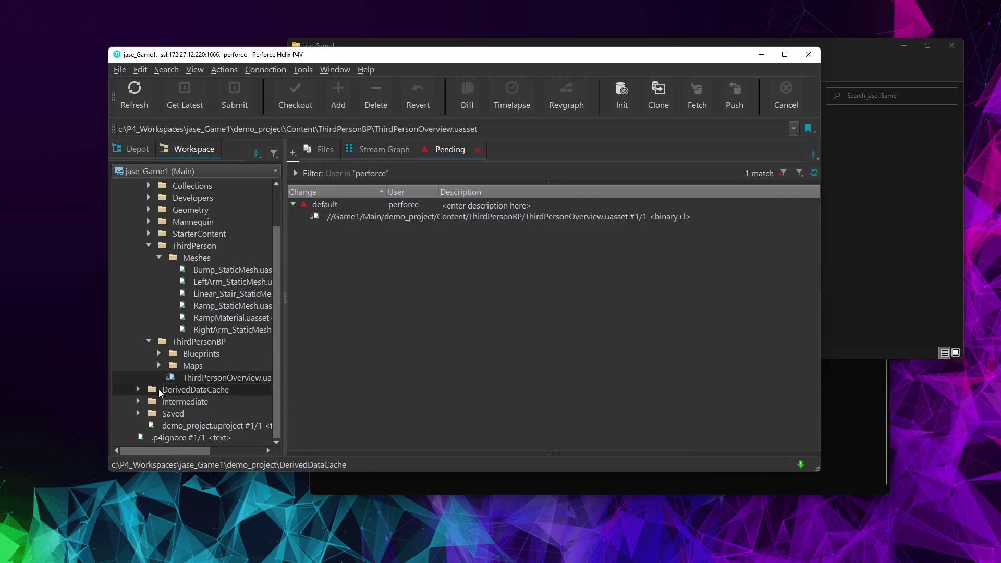
mouse_move(167, 379)
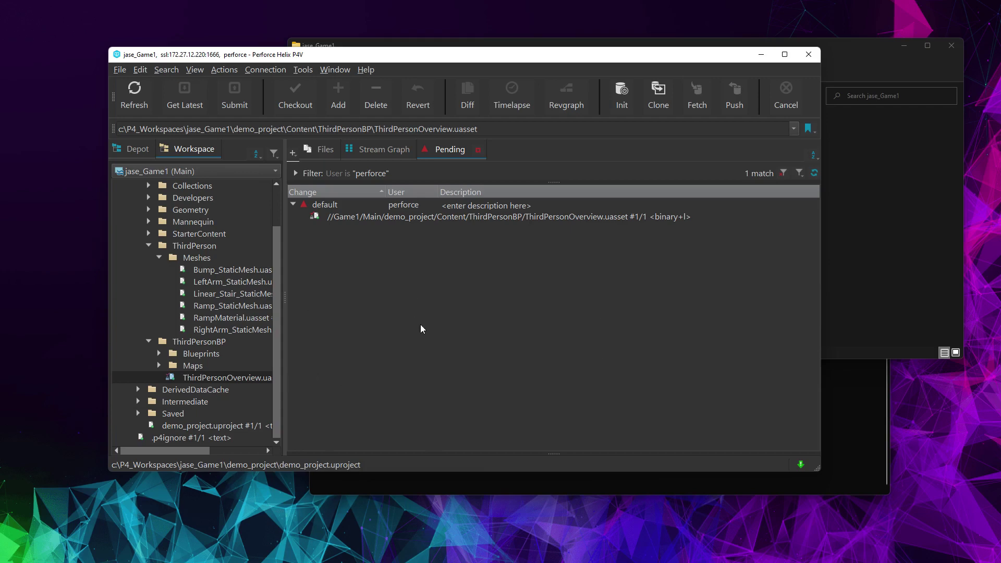
Open the Streams list and compare its Main stream entry with the Stream Graph, ending on the Streams list
click(386, 149)
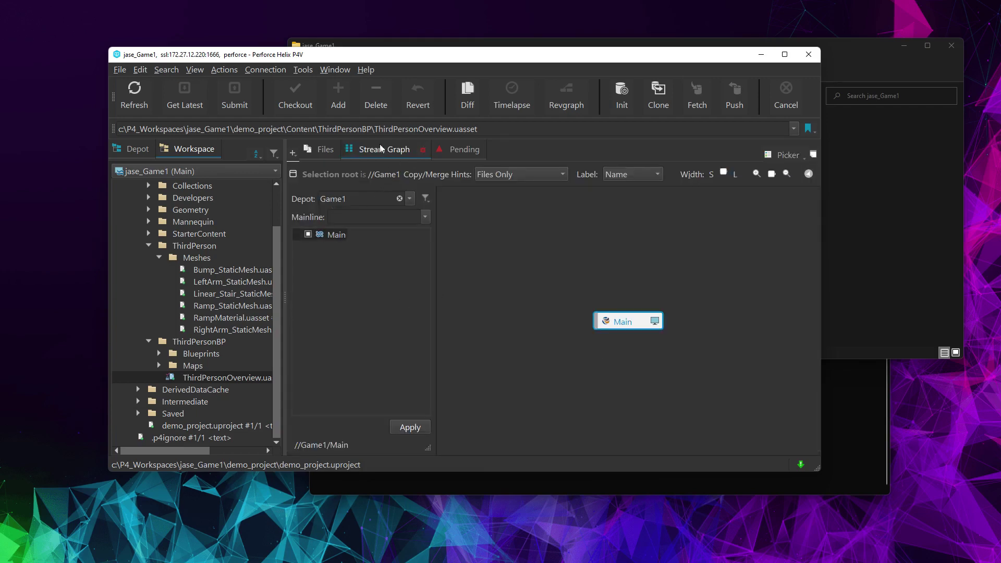
click(308, 234)
click(292, 153)
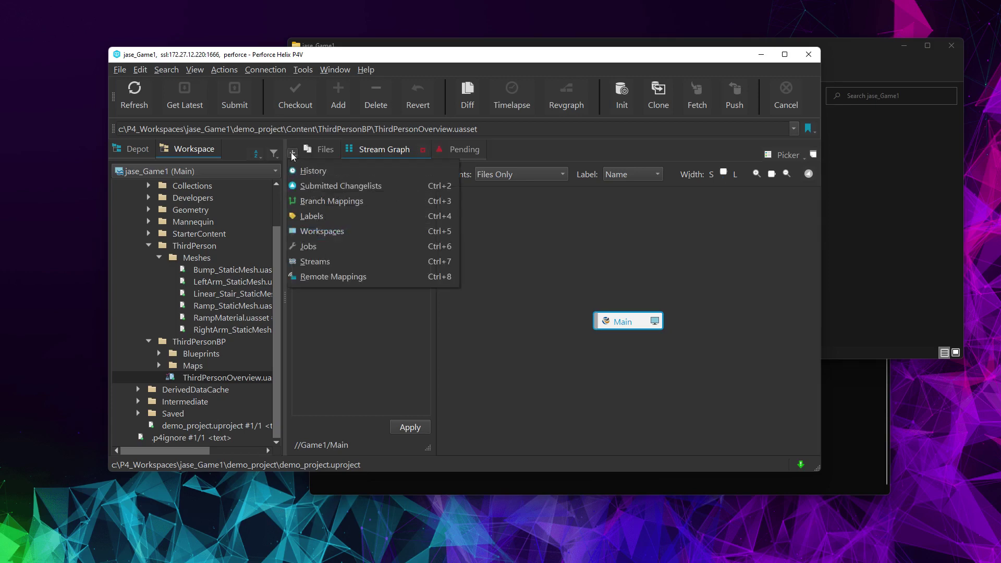
click(323, 261)
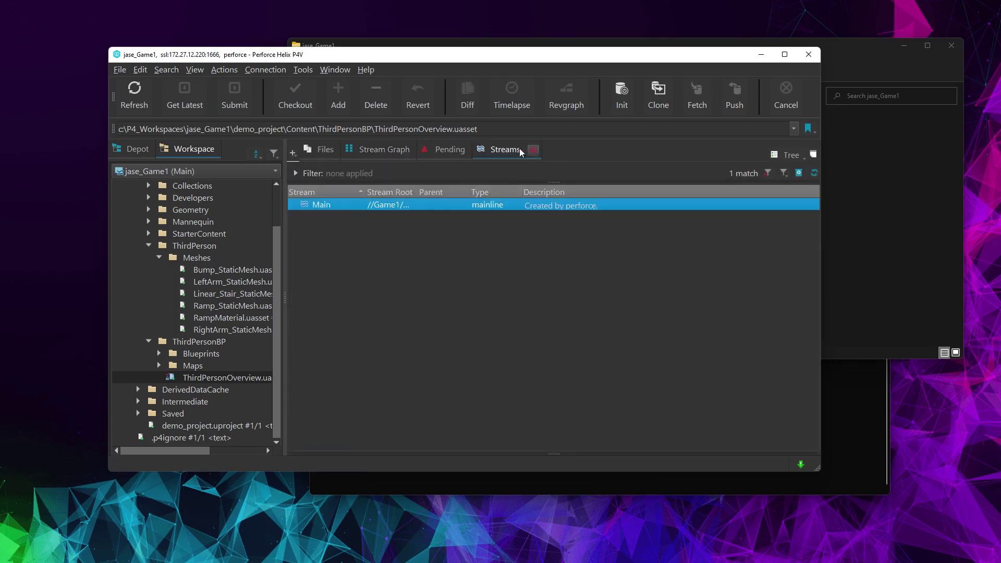
click(349, 207)
click(391, 149)
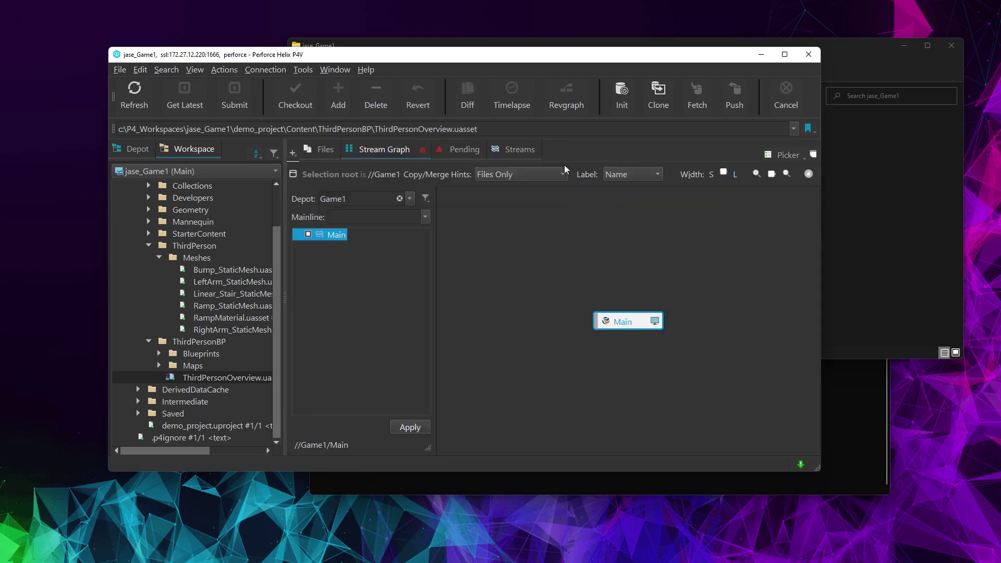
click(516, 151)
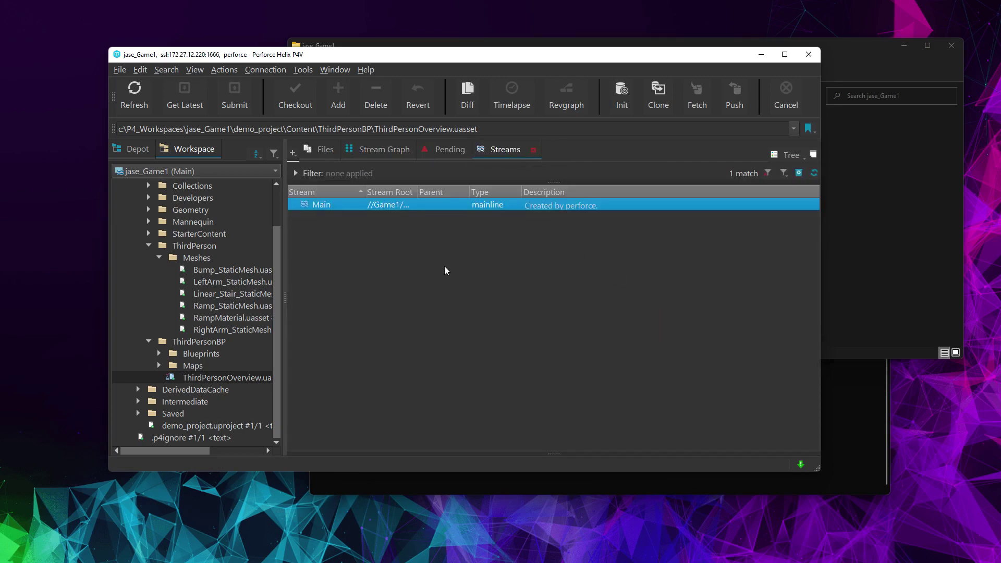
Create a workspace from the Main stream with the default name and root, Rmdir enabled, and On submit set to Revert unchanged files
right_click(334, 204)
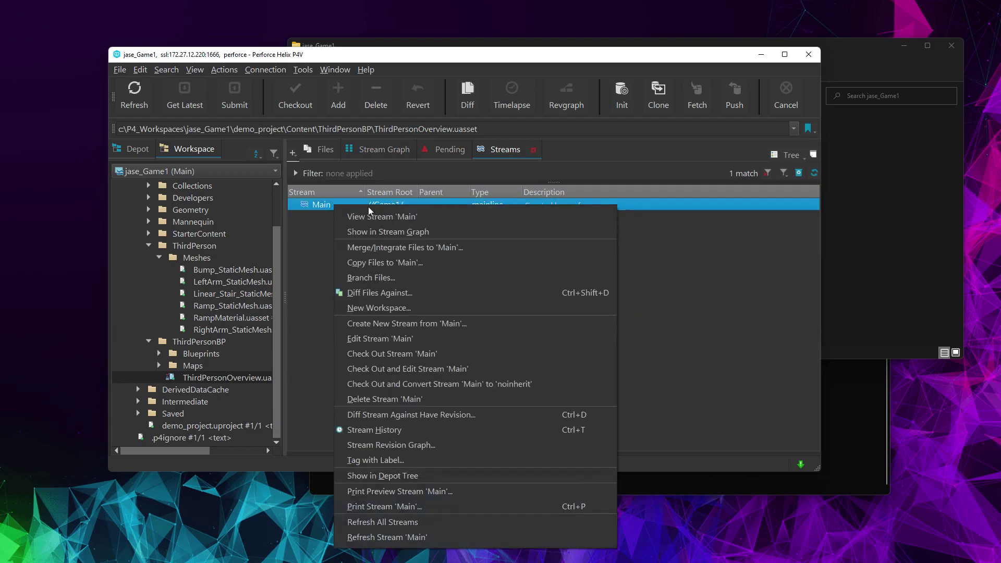
click(386, 306)
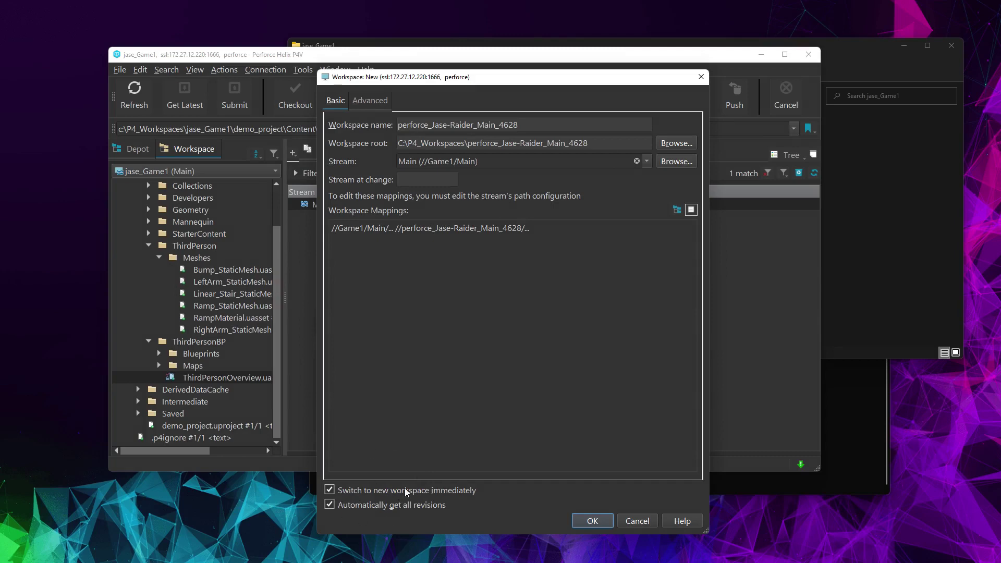
click(375, 103)
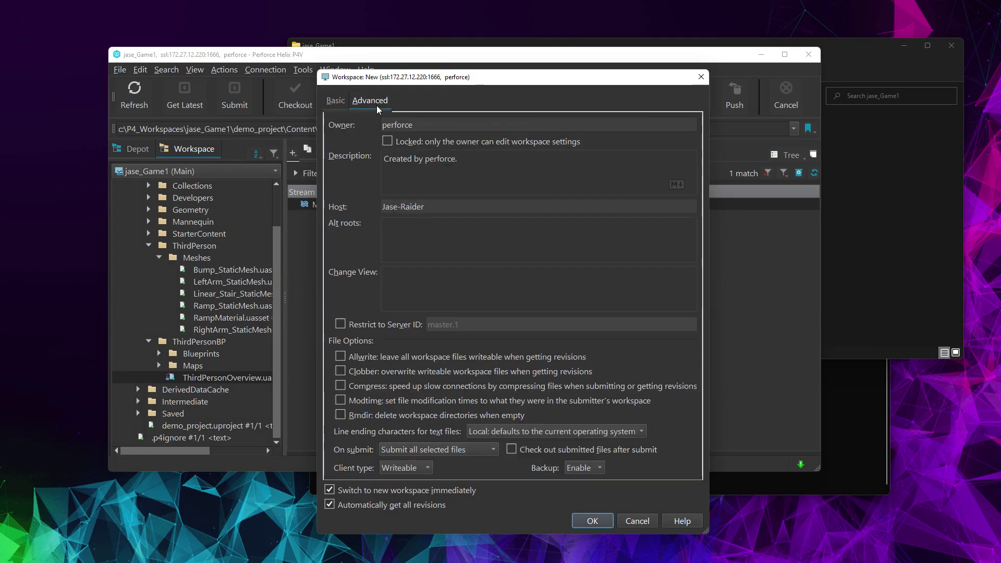
click(341, 415)
click(404, 450)
click(406, 480)
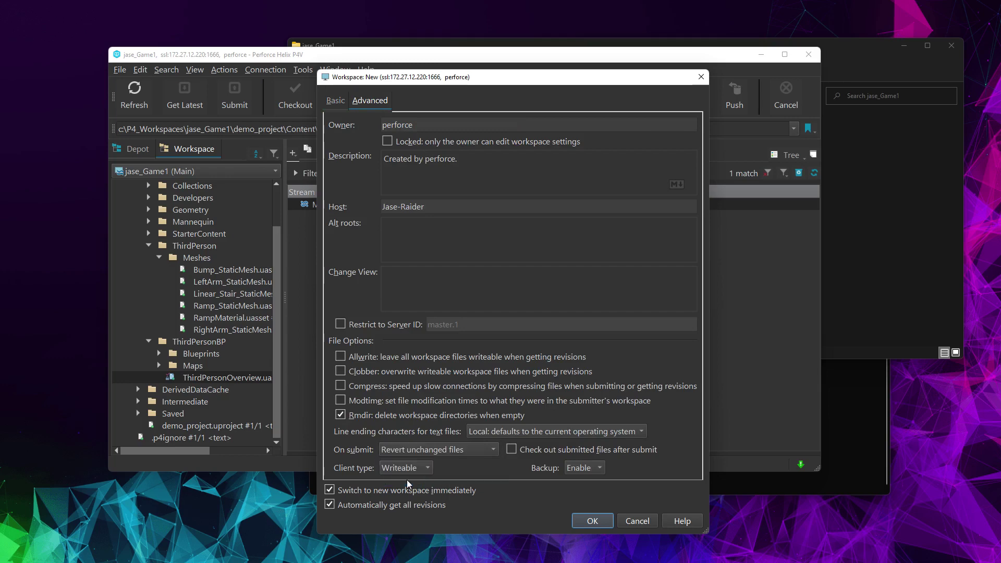
click(346, 102)
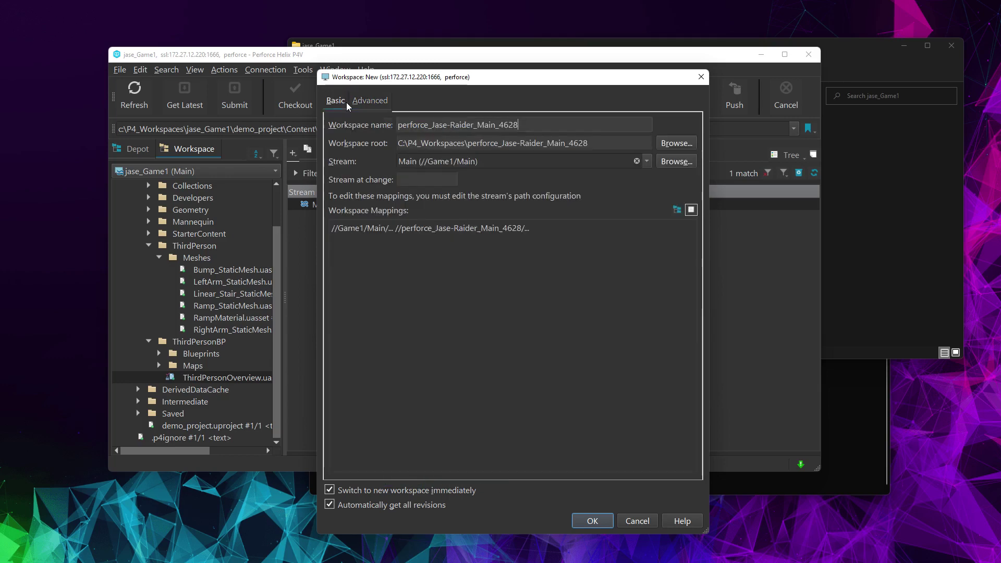
click(603, 522)
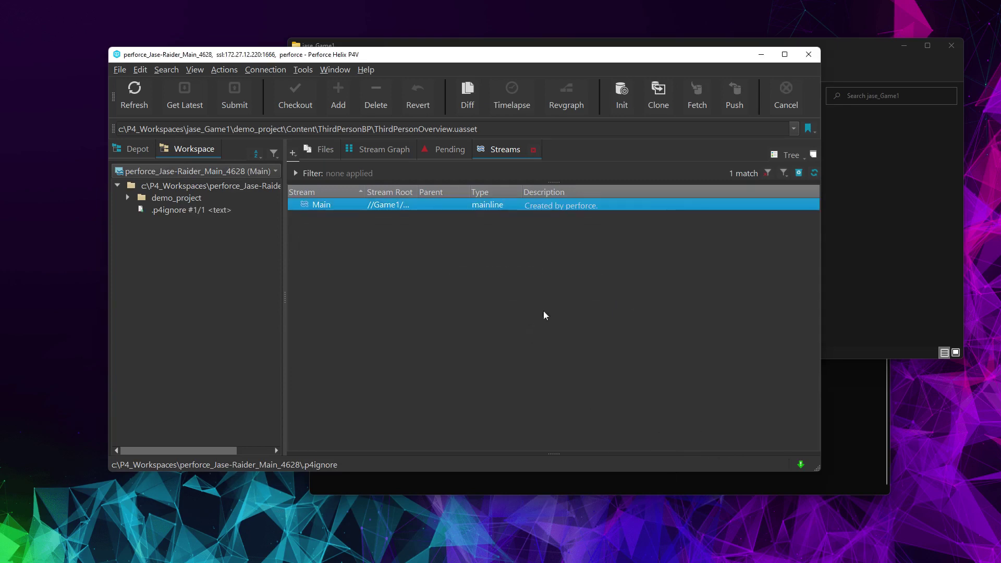
Expand the demo_project folder in the new workspace to examine which files were synced
click(141, 199)
click(127, 198)
click(179, 239)
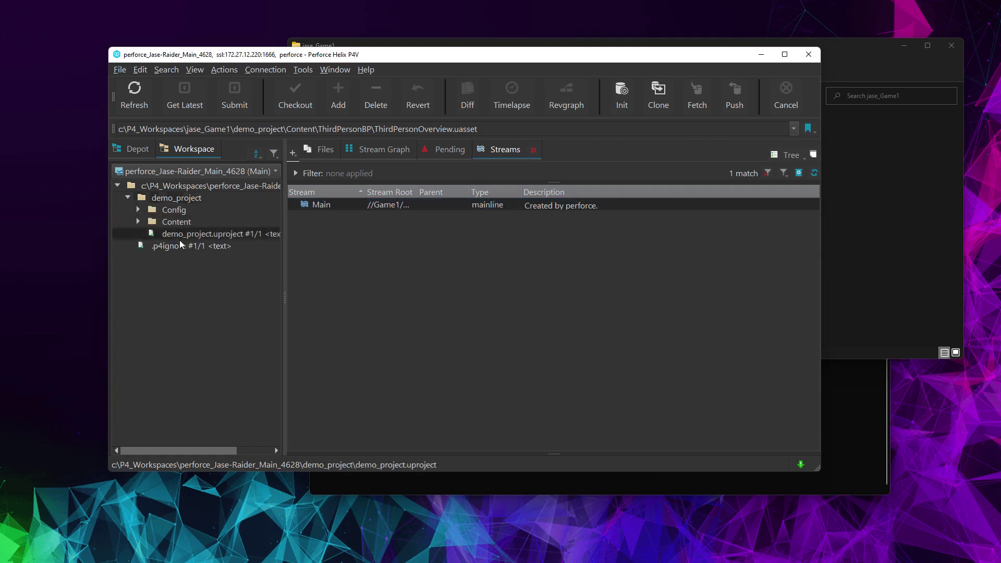
Show demo_project in File Explorer and open the folder to examine the synced files on disk
right_click(192, 199)
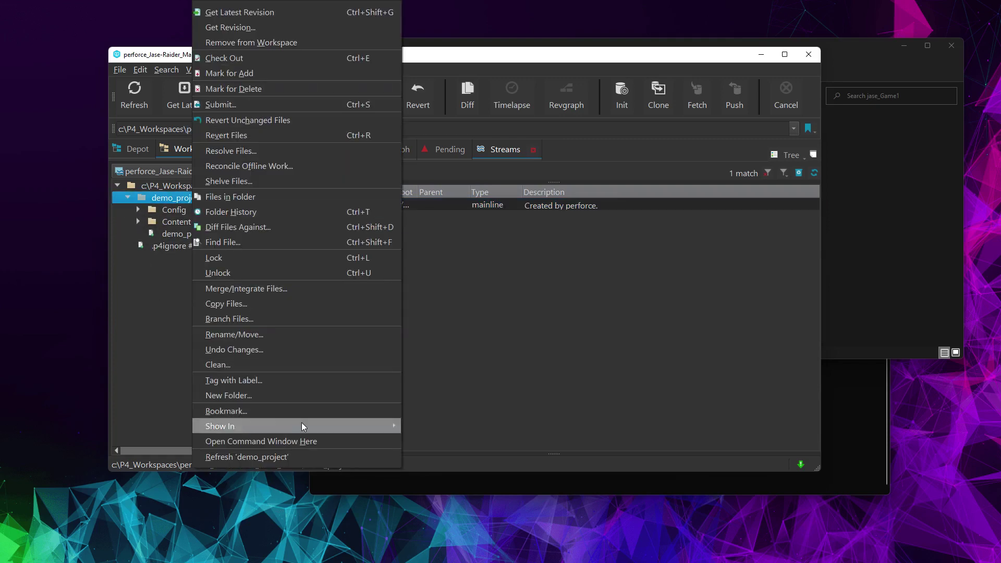
mouse_move(302, 423)
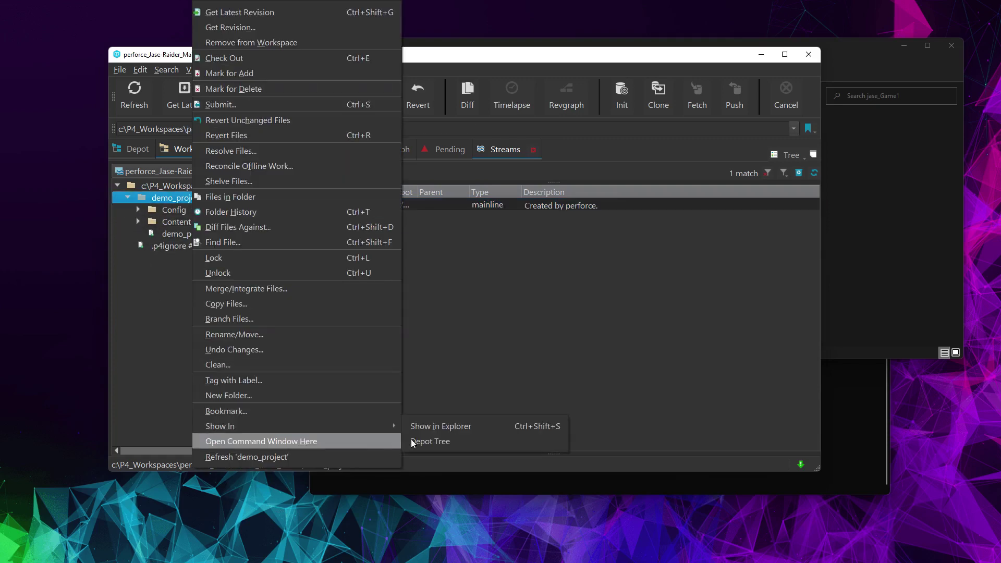
click(535, 428)
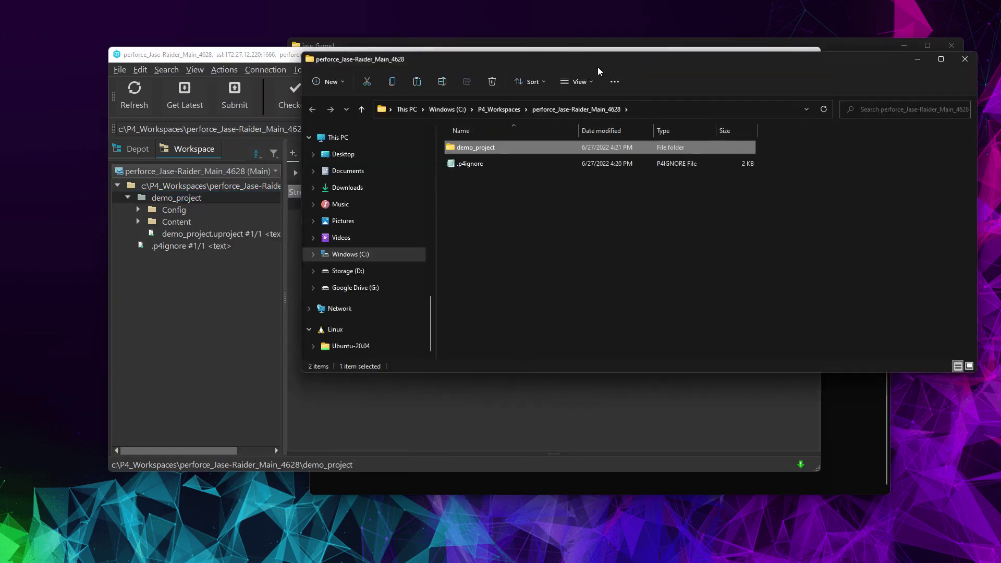
drag(598, 67, 481, 136)
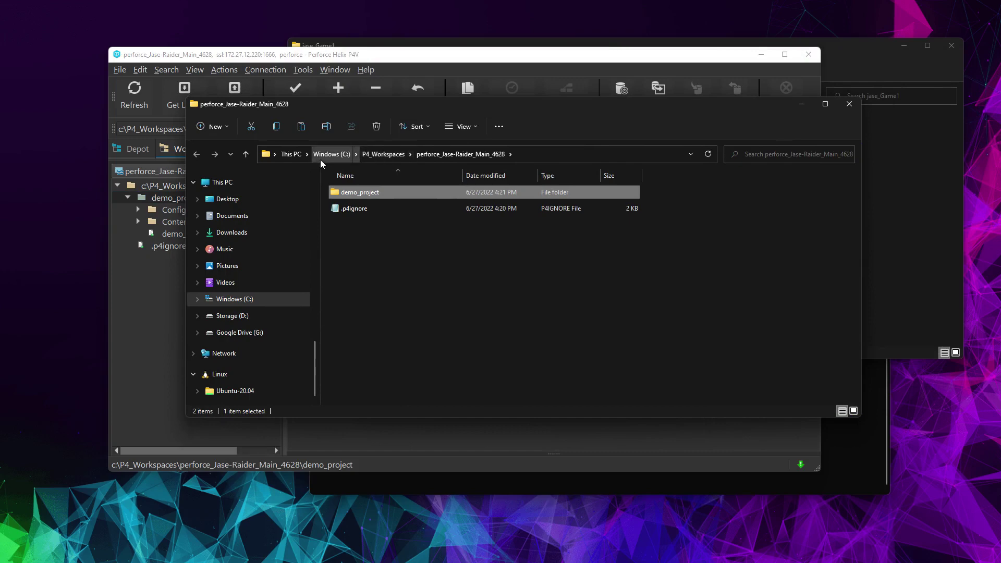
click(398, 257)
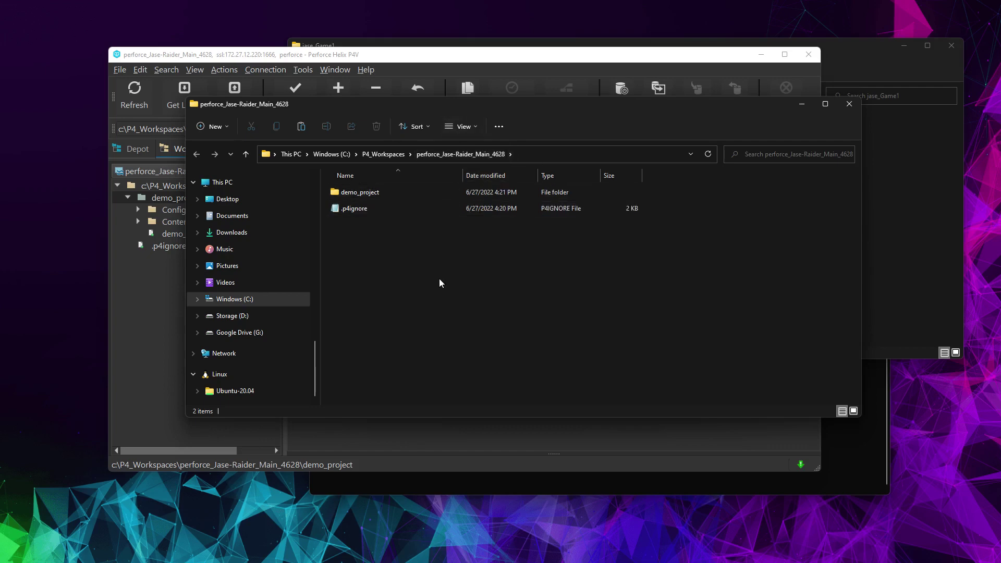
click(346, 213)
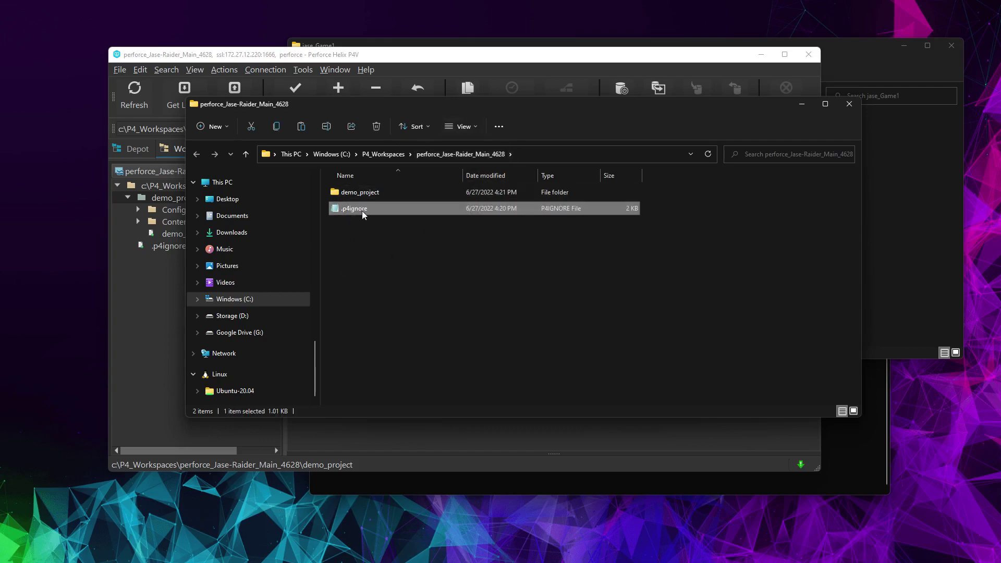
double_click(359, 193)
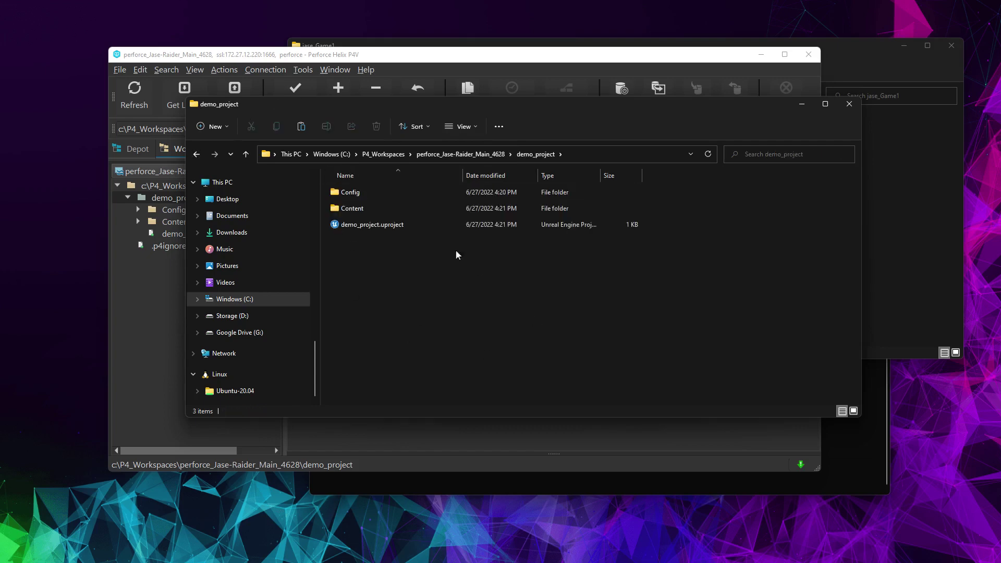
Check the Read-only attribute in the properties of demo_project.uproject, then dismiss the properties
right_click(366, 228)
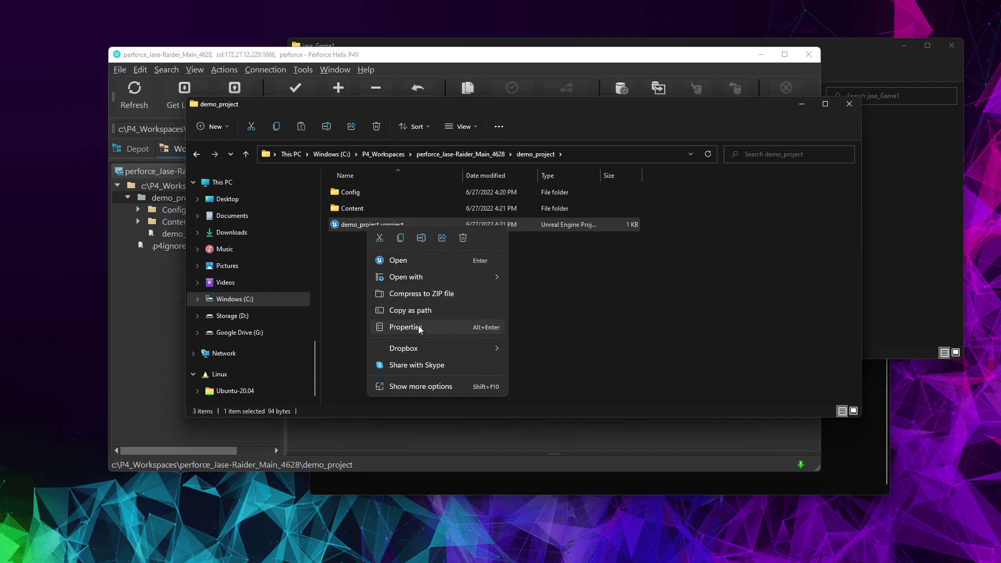
click(421, 327)
click(422, 423)
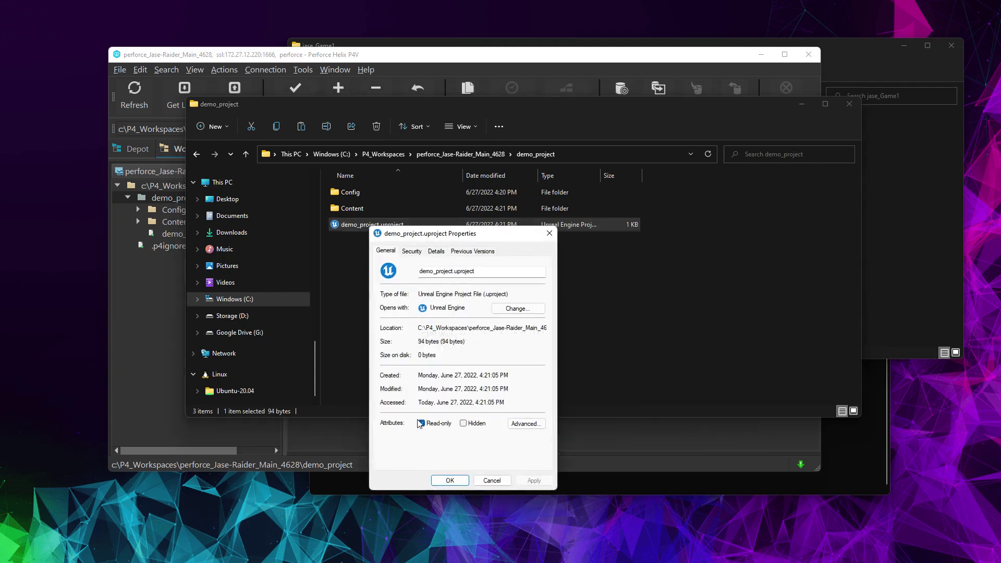
click(449, 480)
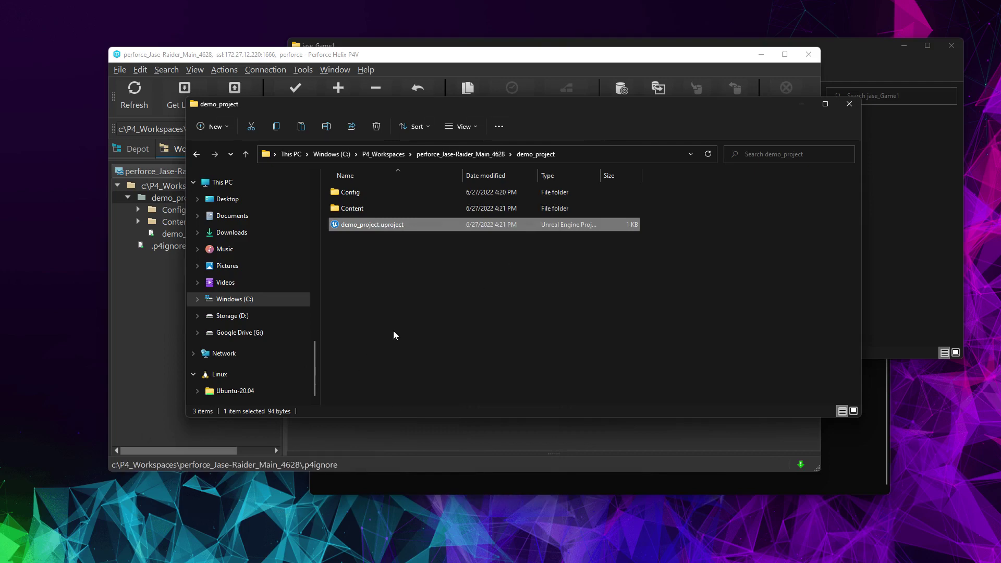
Close the File Explorer window and switch to Excalidraw to review the superuser and normal user setup checklist
key(alt+F4)
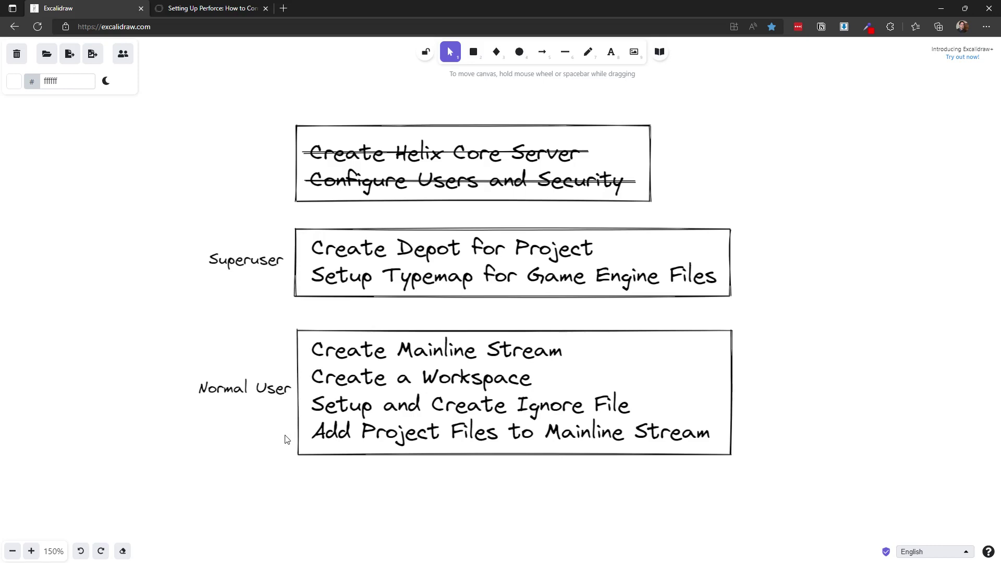
scroll(255, 435, up, 1)
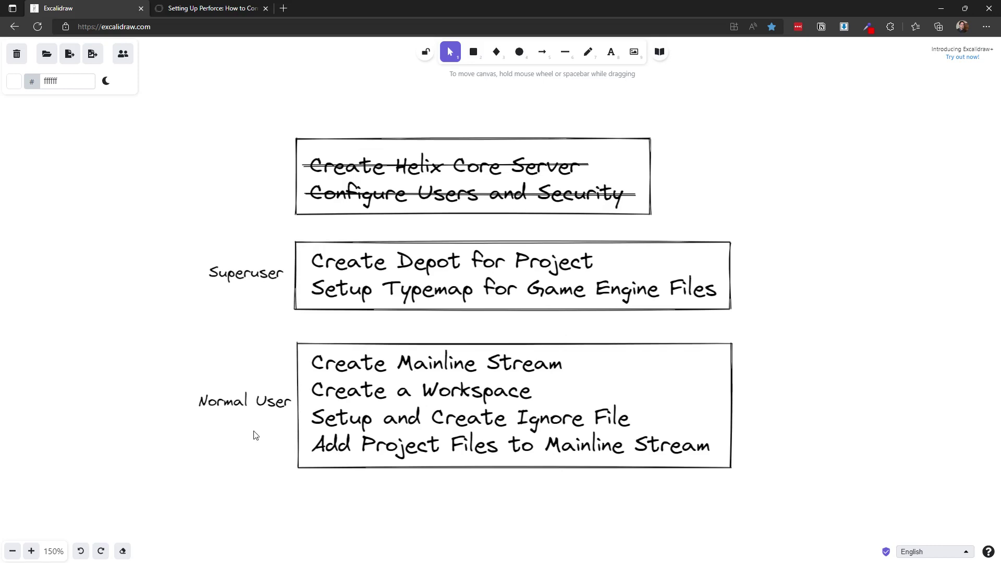
scroll(255, 440, up, 1)
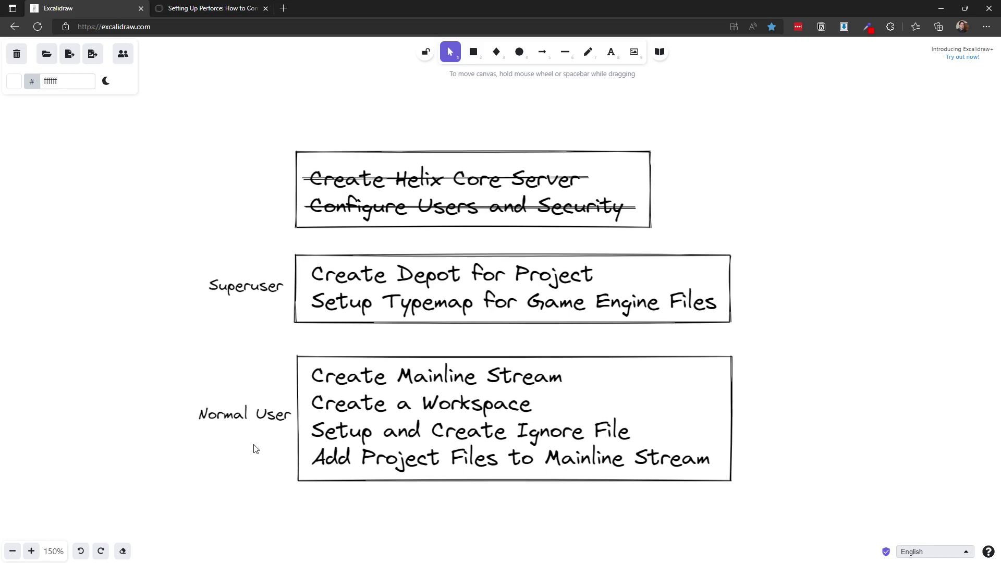